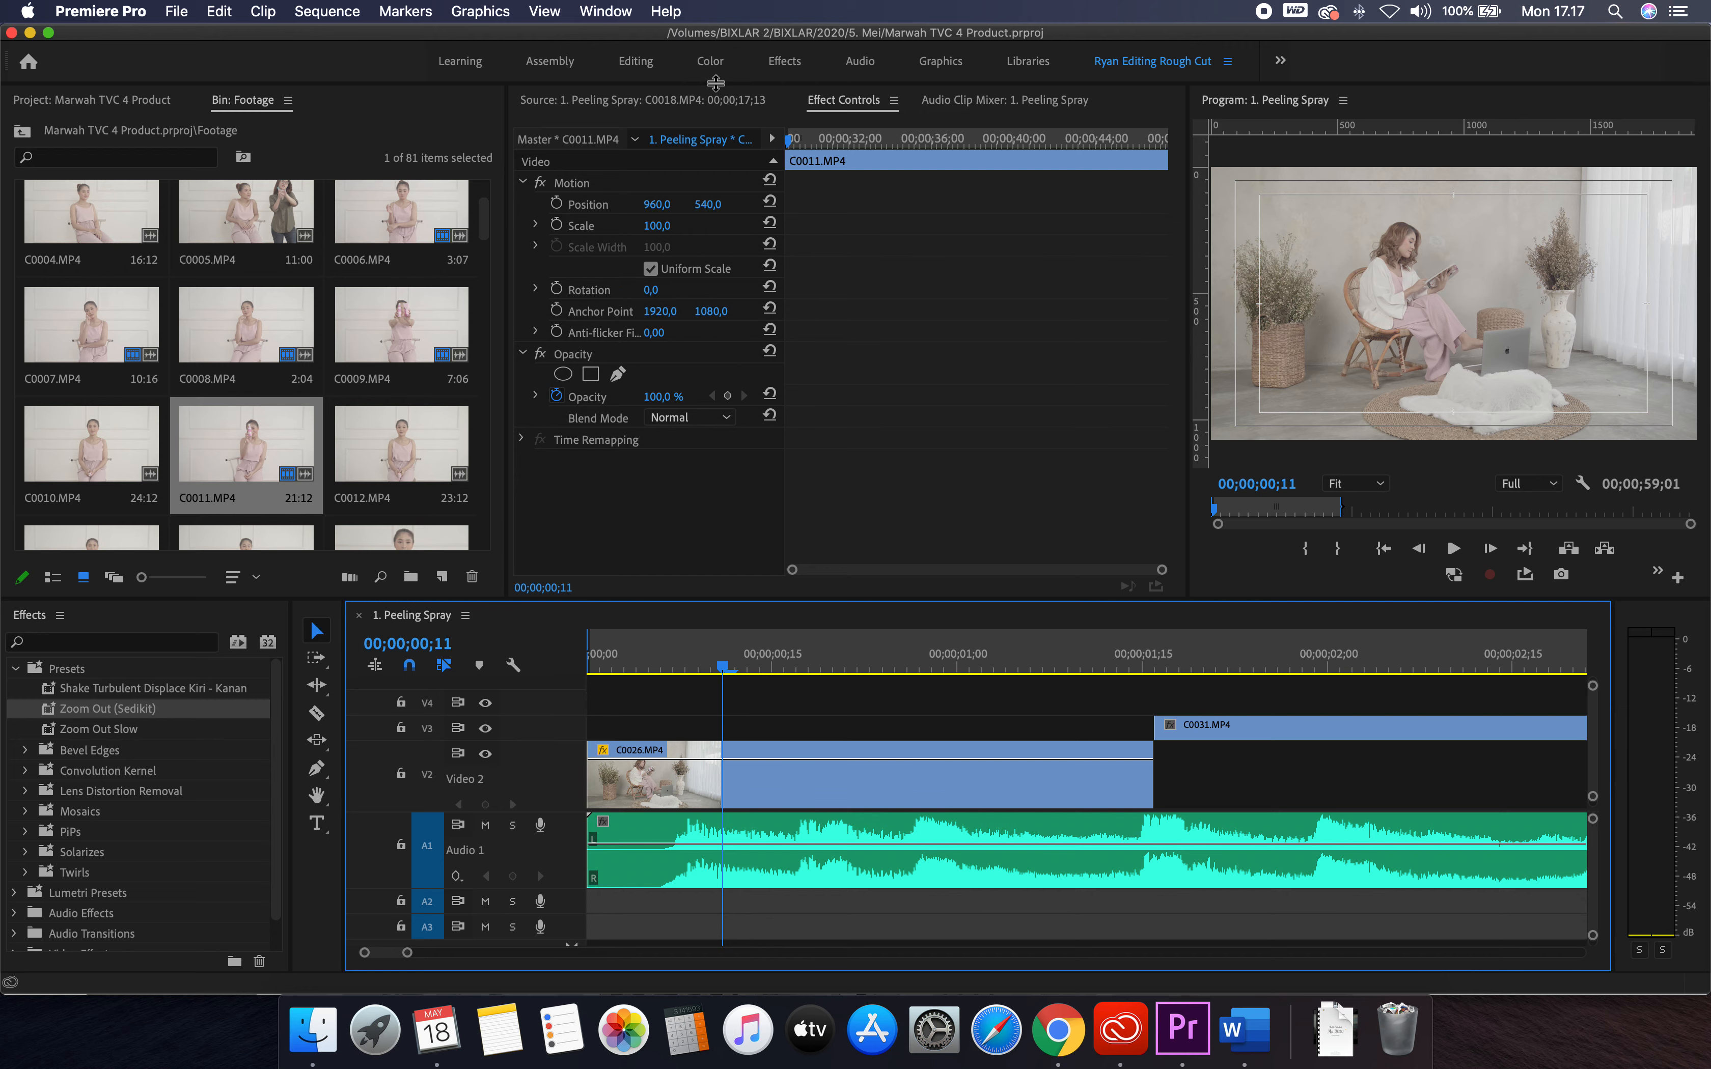
Switch to the Color workspace and display the Lumetri Scopes
{"action": "left_click", "coordinate": [719, 67]}
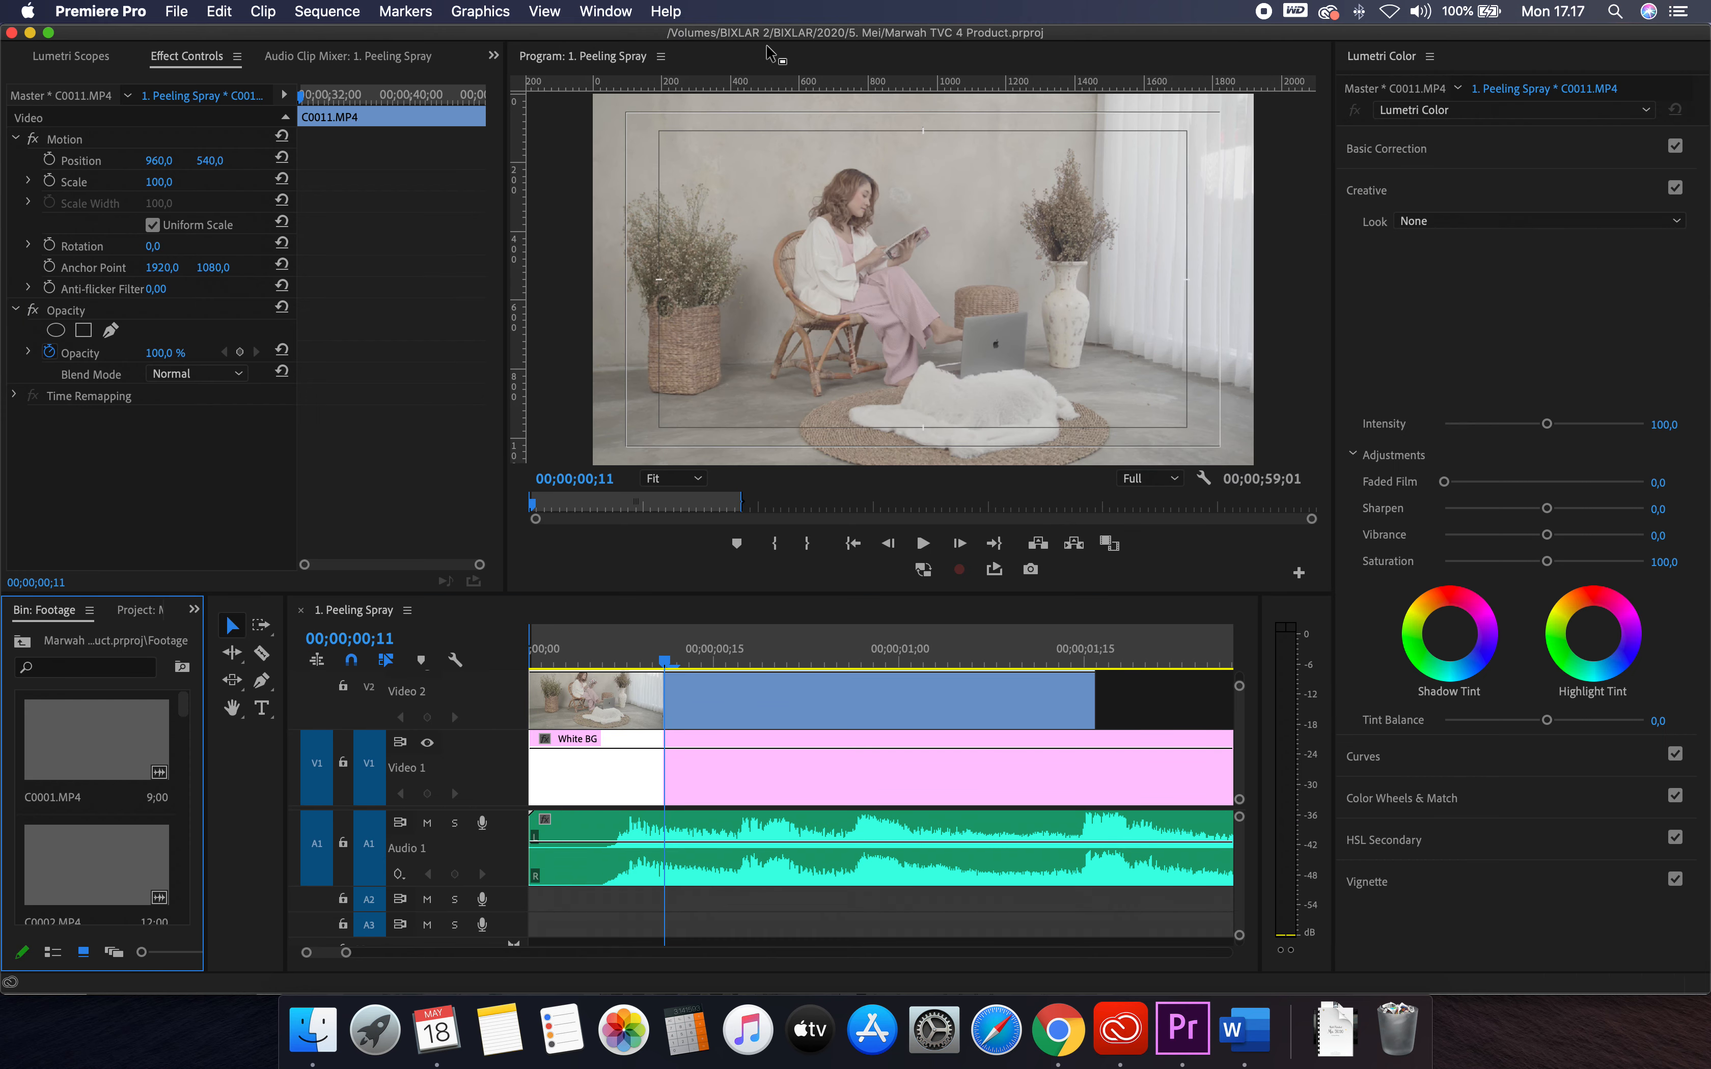
{"action": "left_click", "coordinate": [77, 59]}
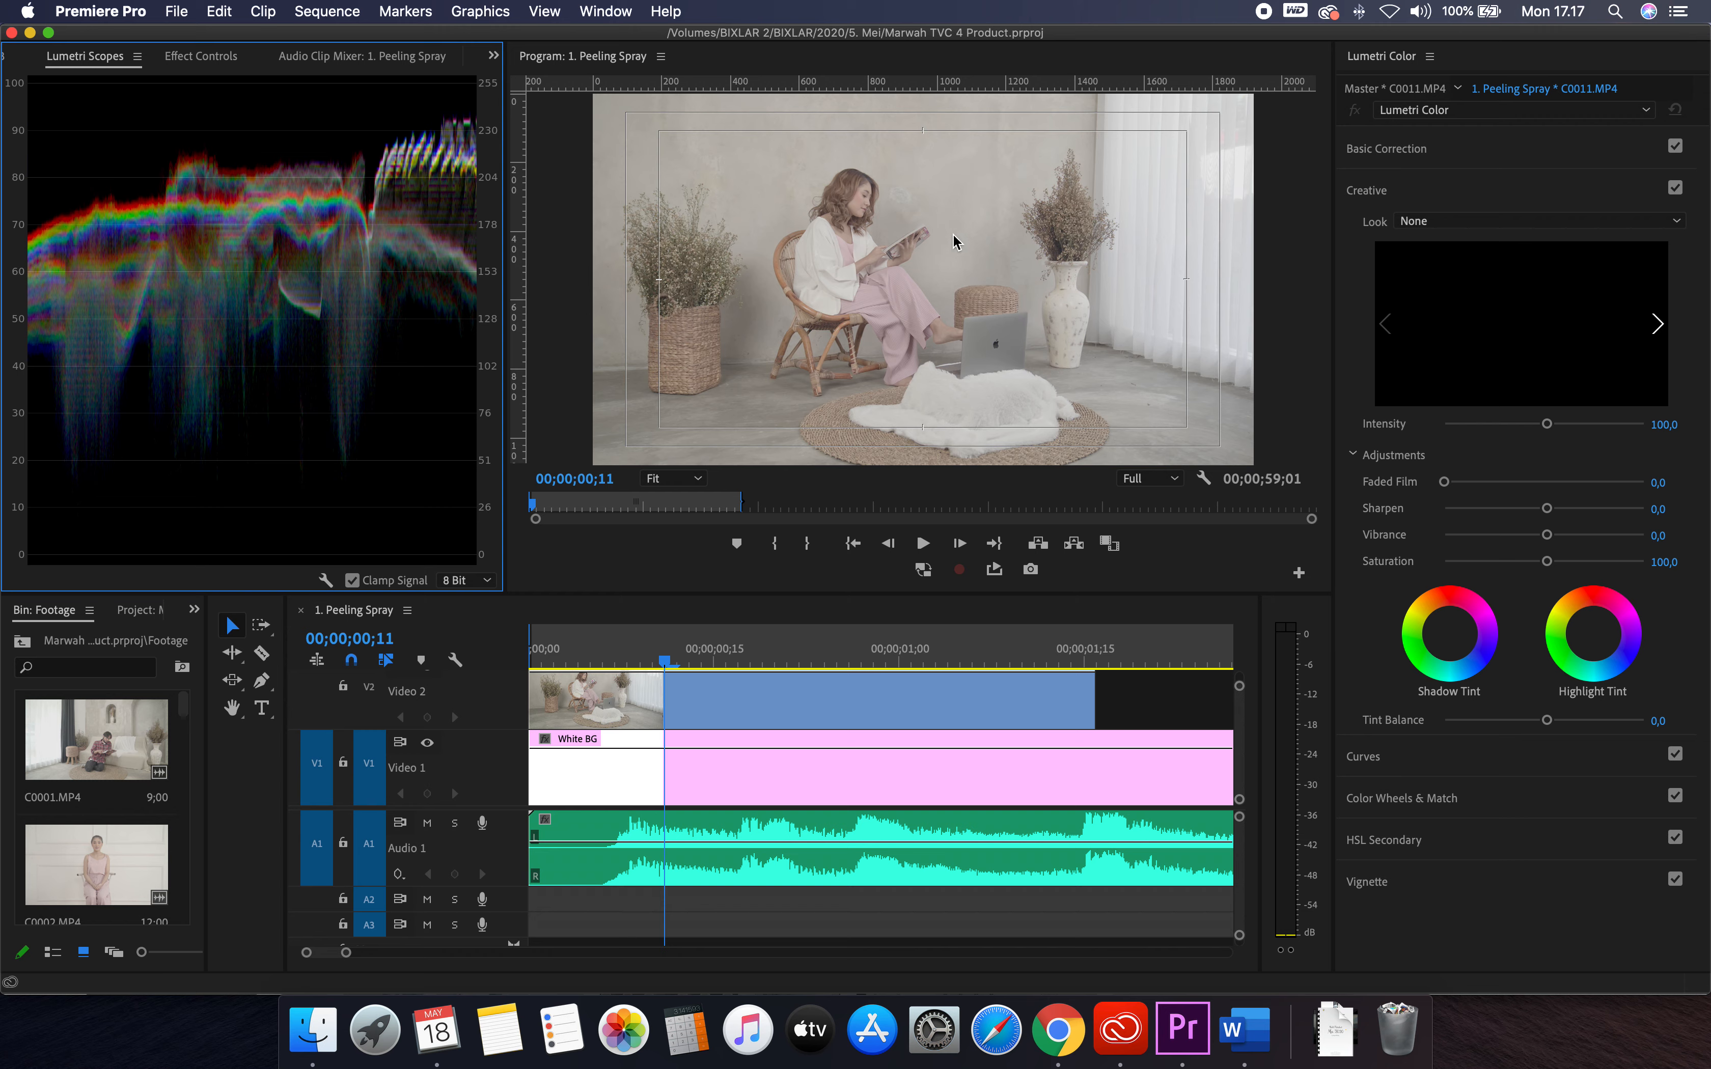
{"action": "left_click", "coordinate": [606, 11]}
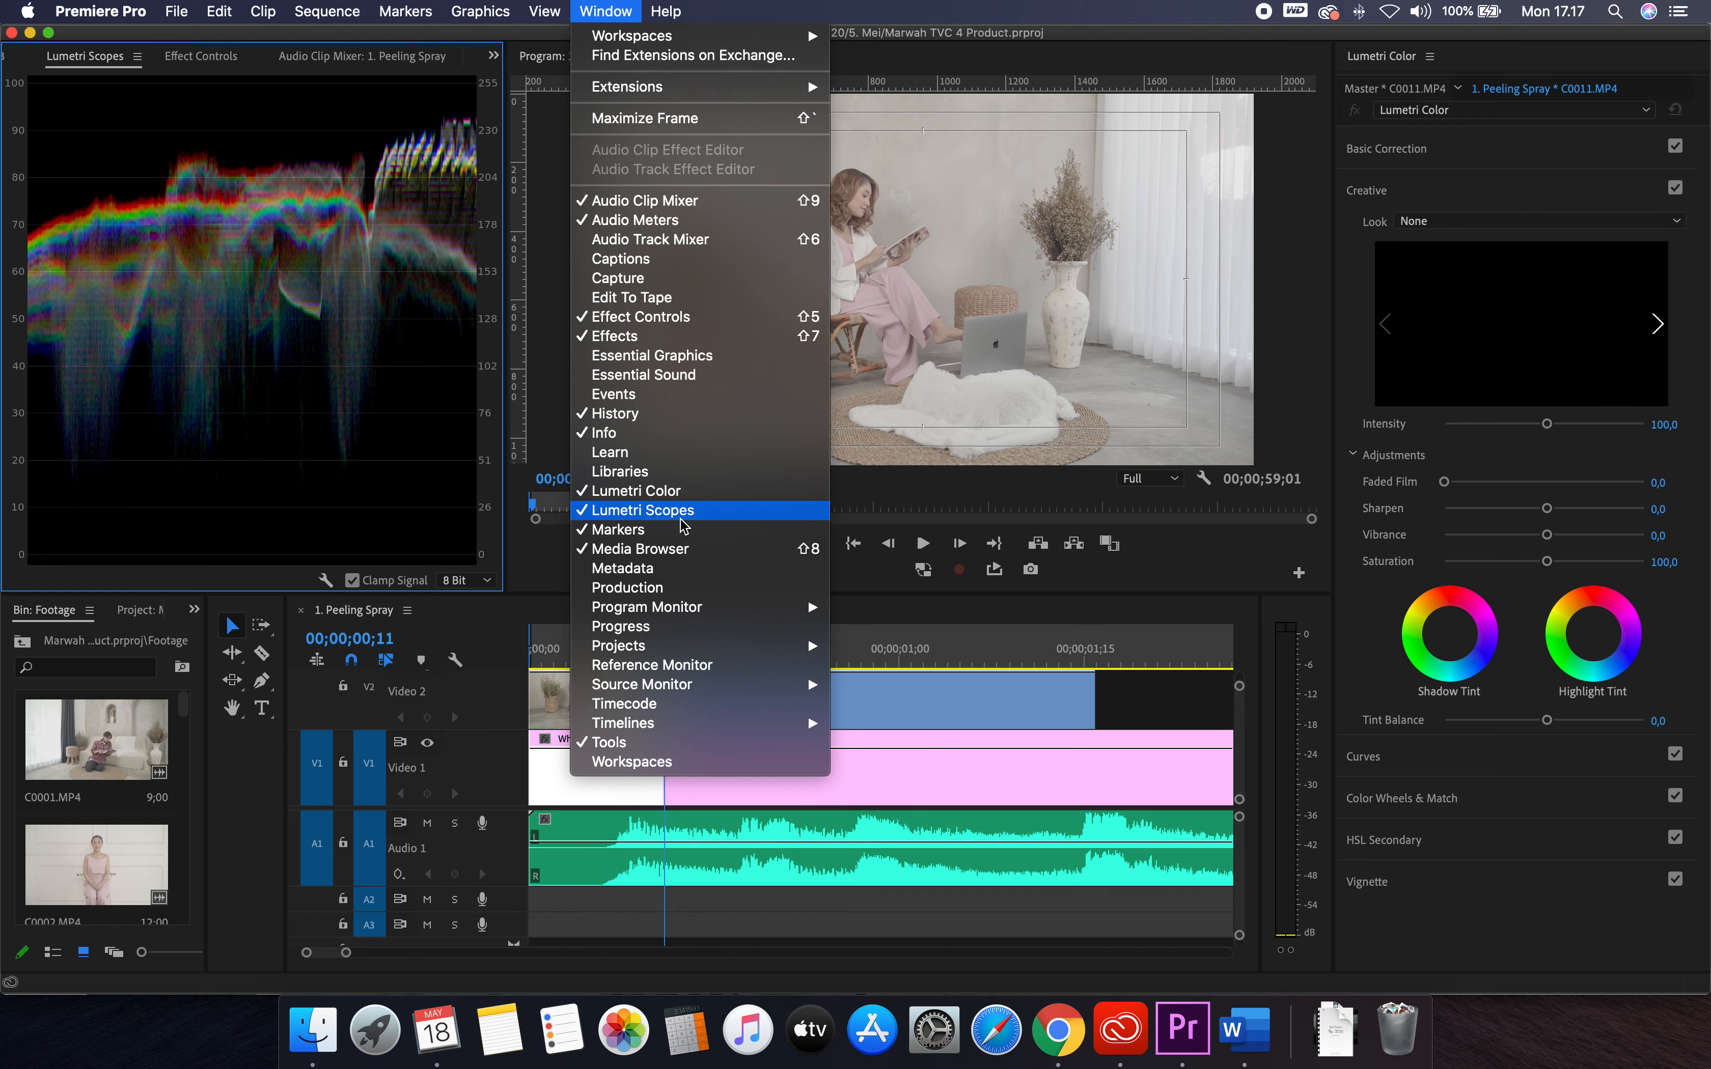
{"action": "left_click", "coordinate": [103, 64]}
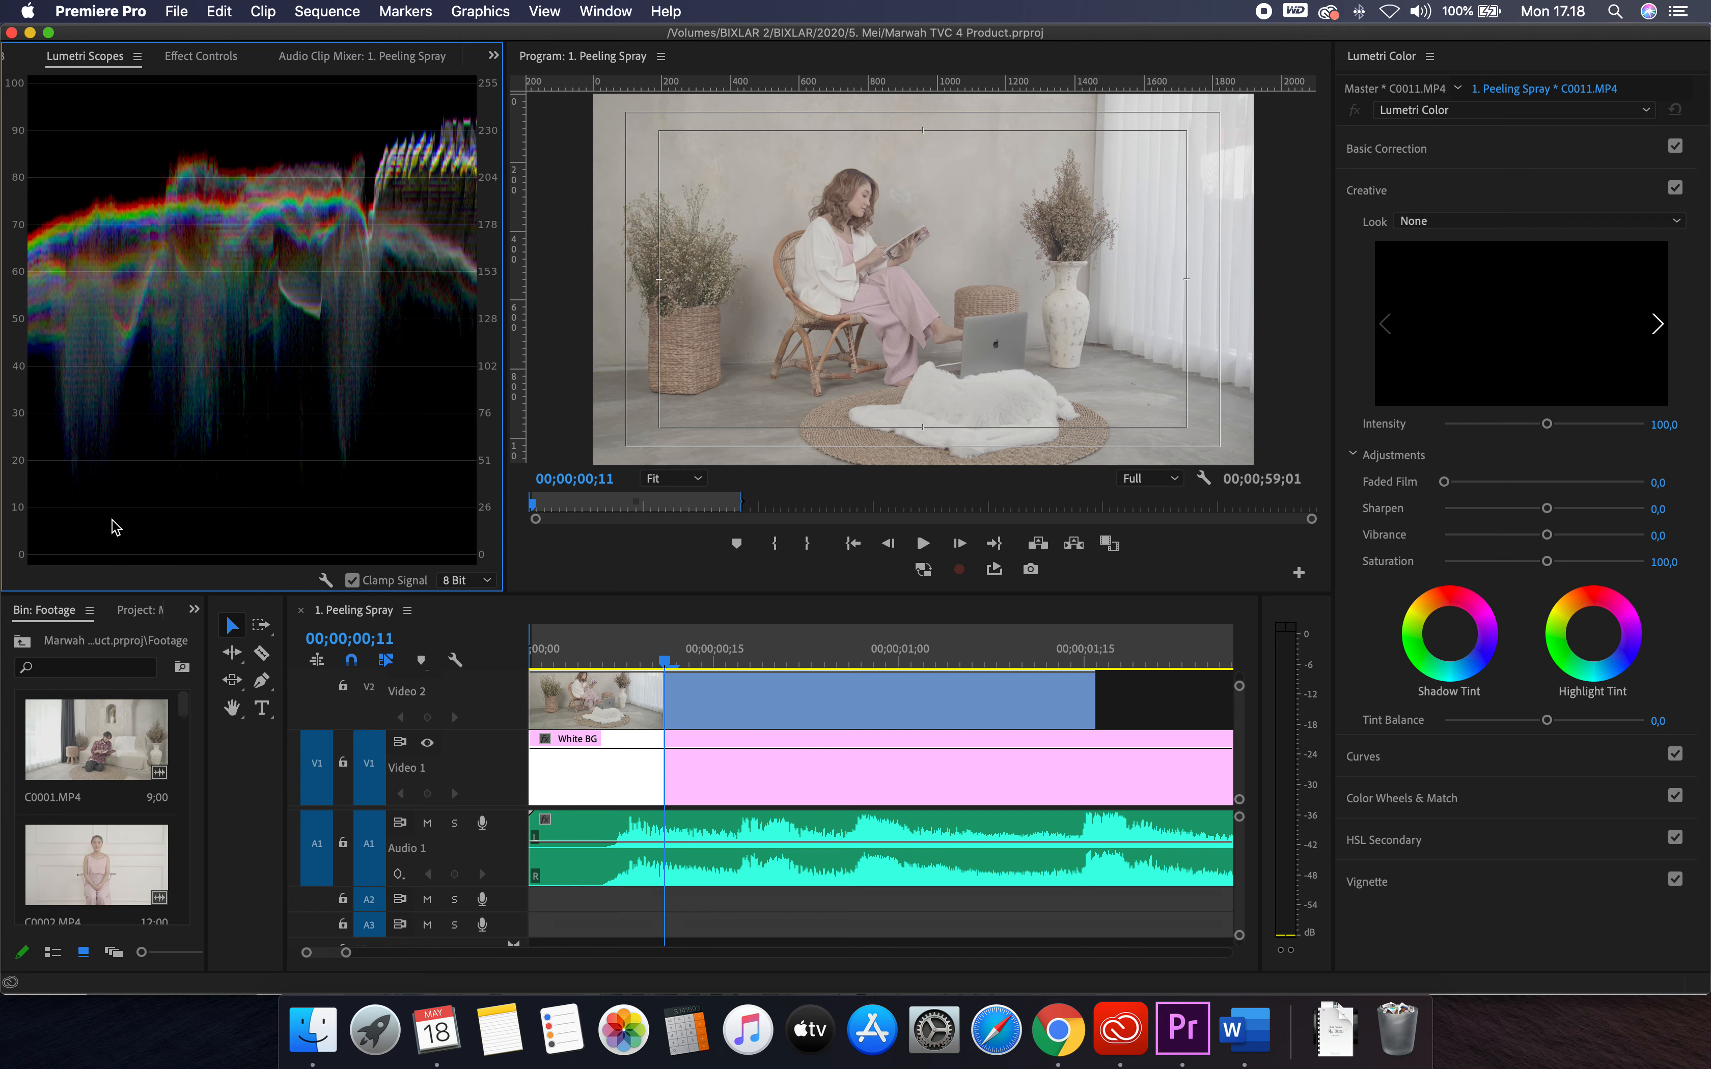
Create an adjustment layer with the default settings in the Marwah TVC 4 Product project
{"action": "scroll", "coordinate": [689, 770], "scroll_direction": "up", "scroll_amount": 3}
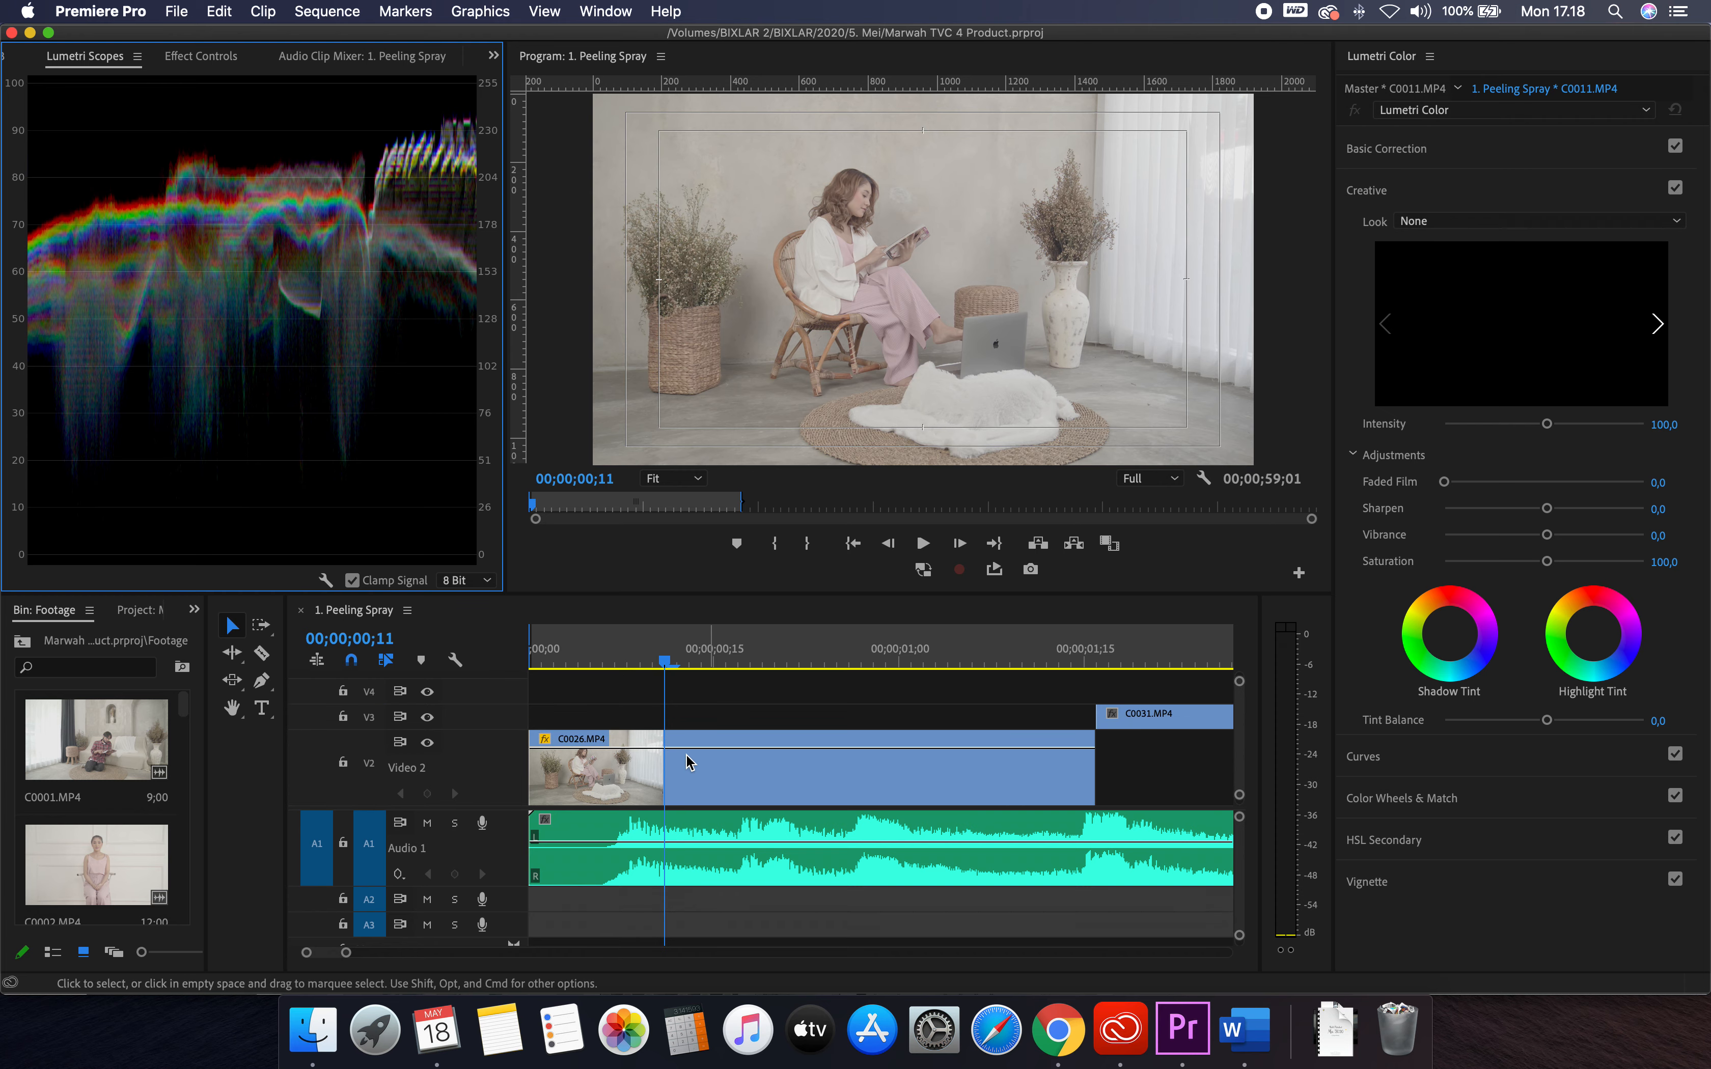
{"action": "scroll", "coordinate": [715, 756], "scroll_direction": "down", "scroll_amount": 5}
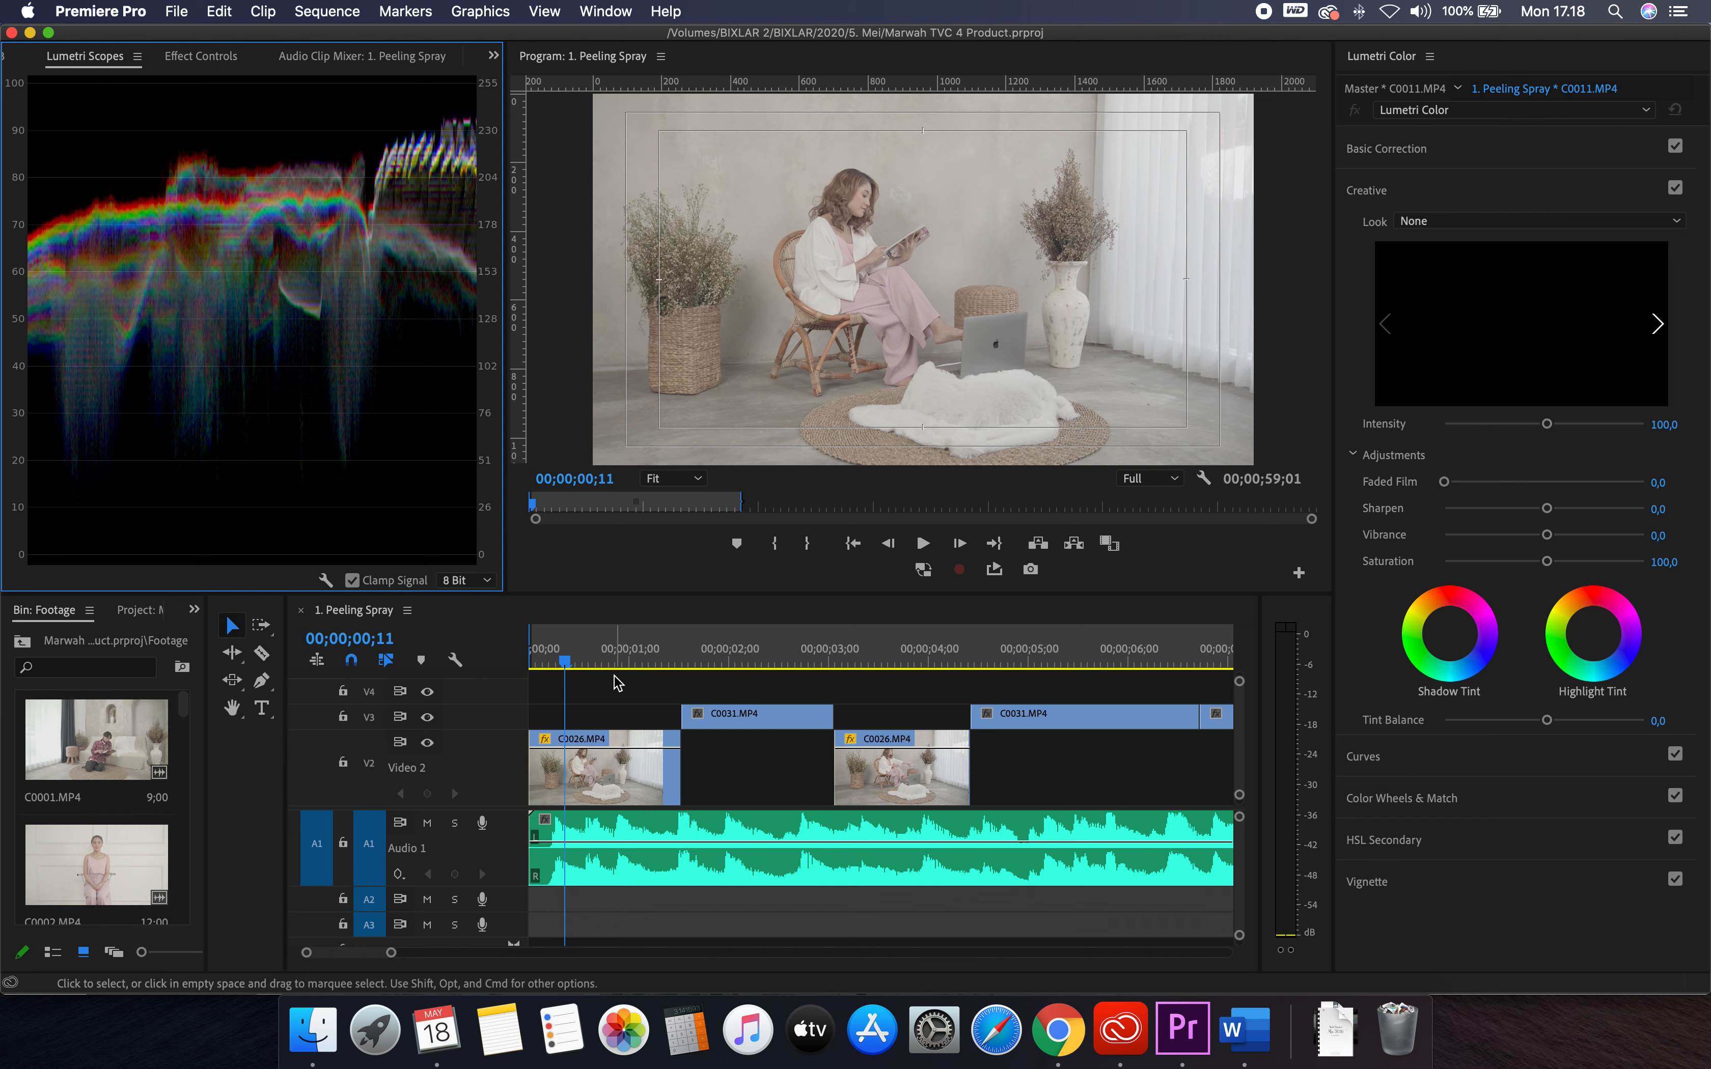
{"action": "left_click_drag", "start_coordinate": [207, 691], "coordinate": [386, 696]}
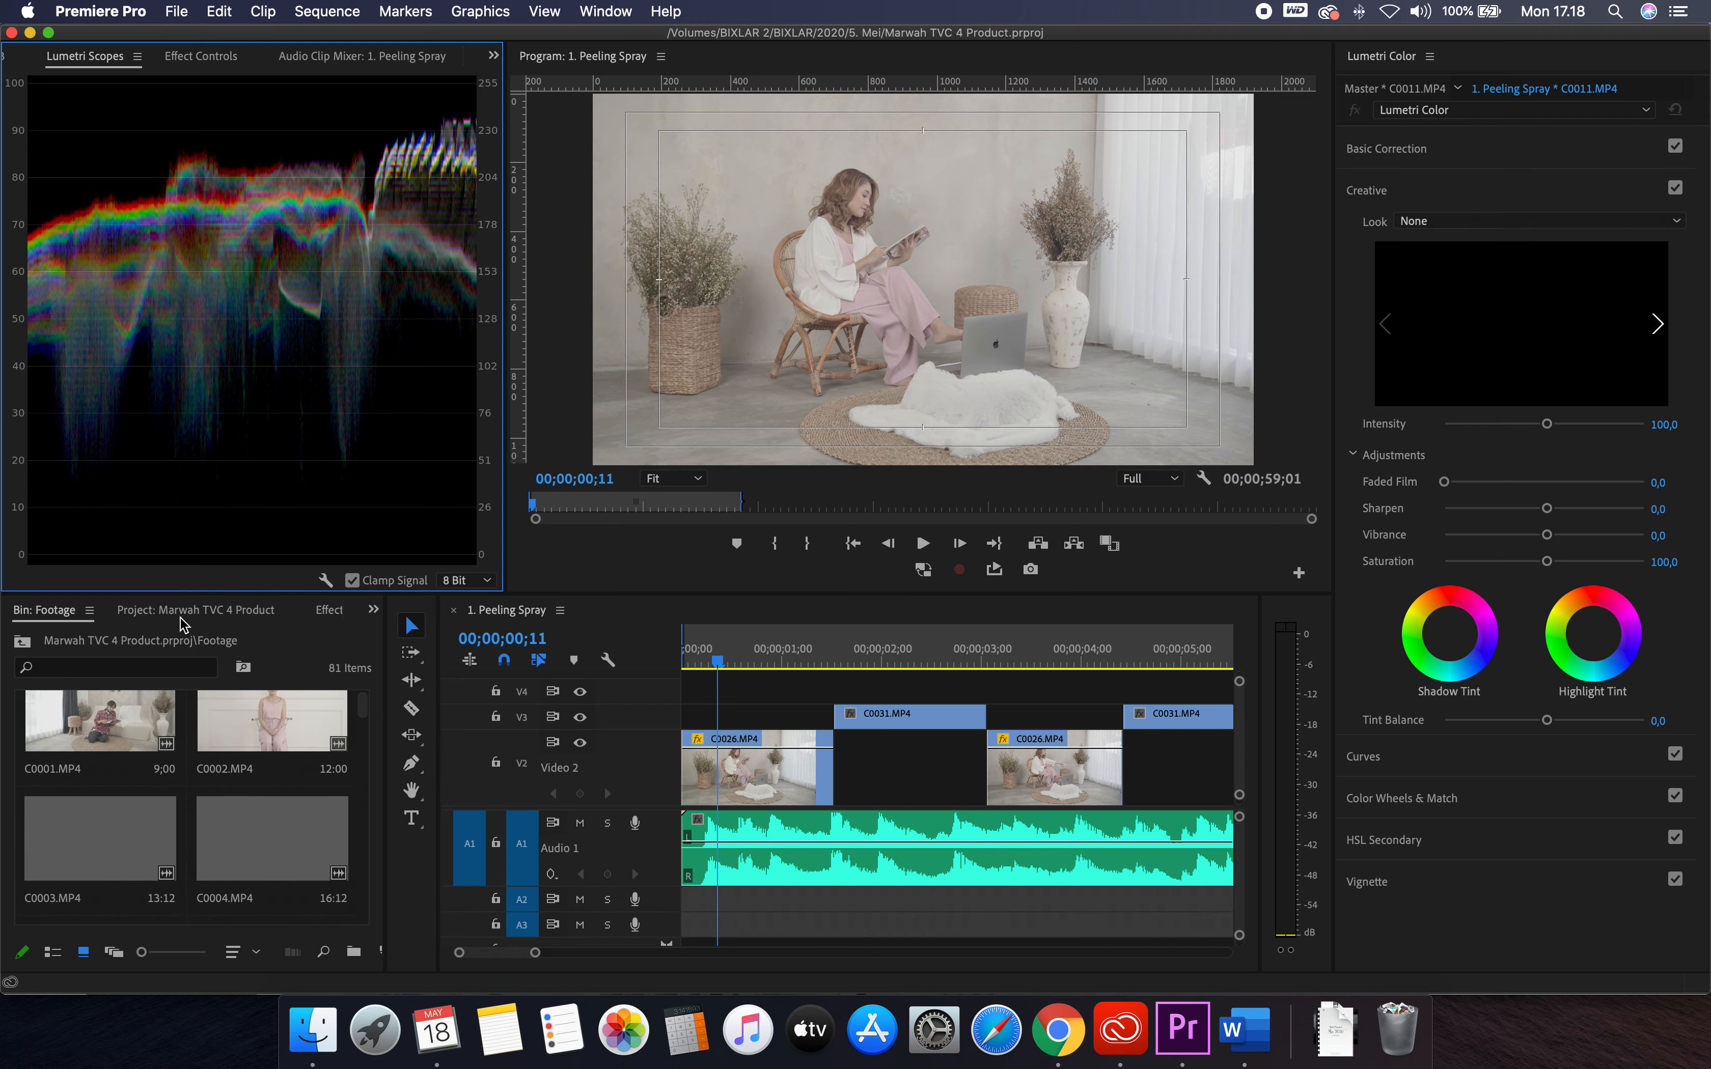
{"action": "left_click", "coordinate": [373, 609]}
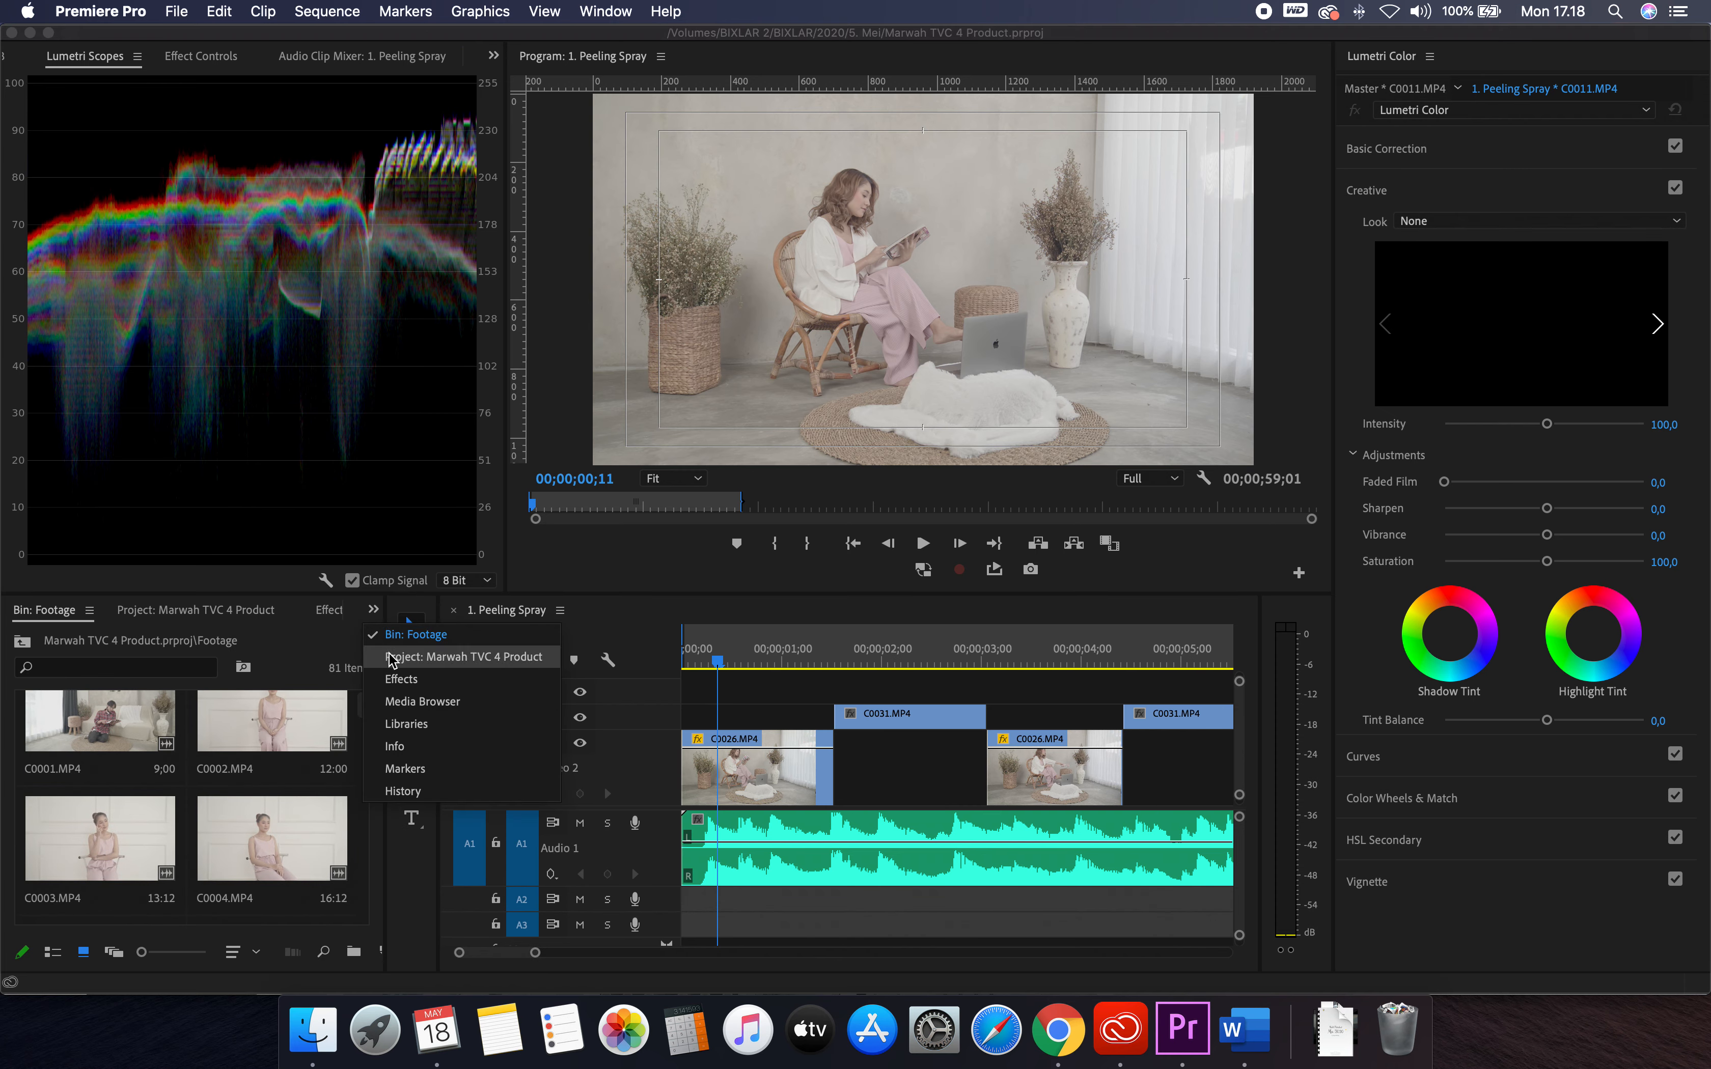
{"action": "left_click", "coordinate": [404, 659]}
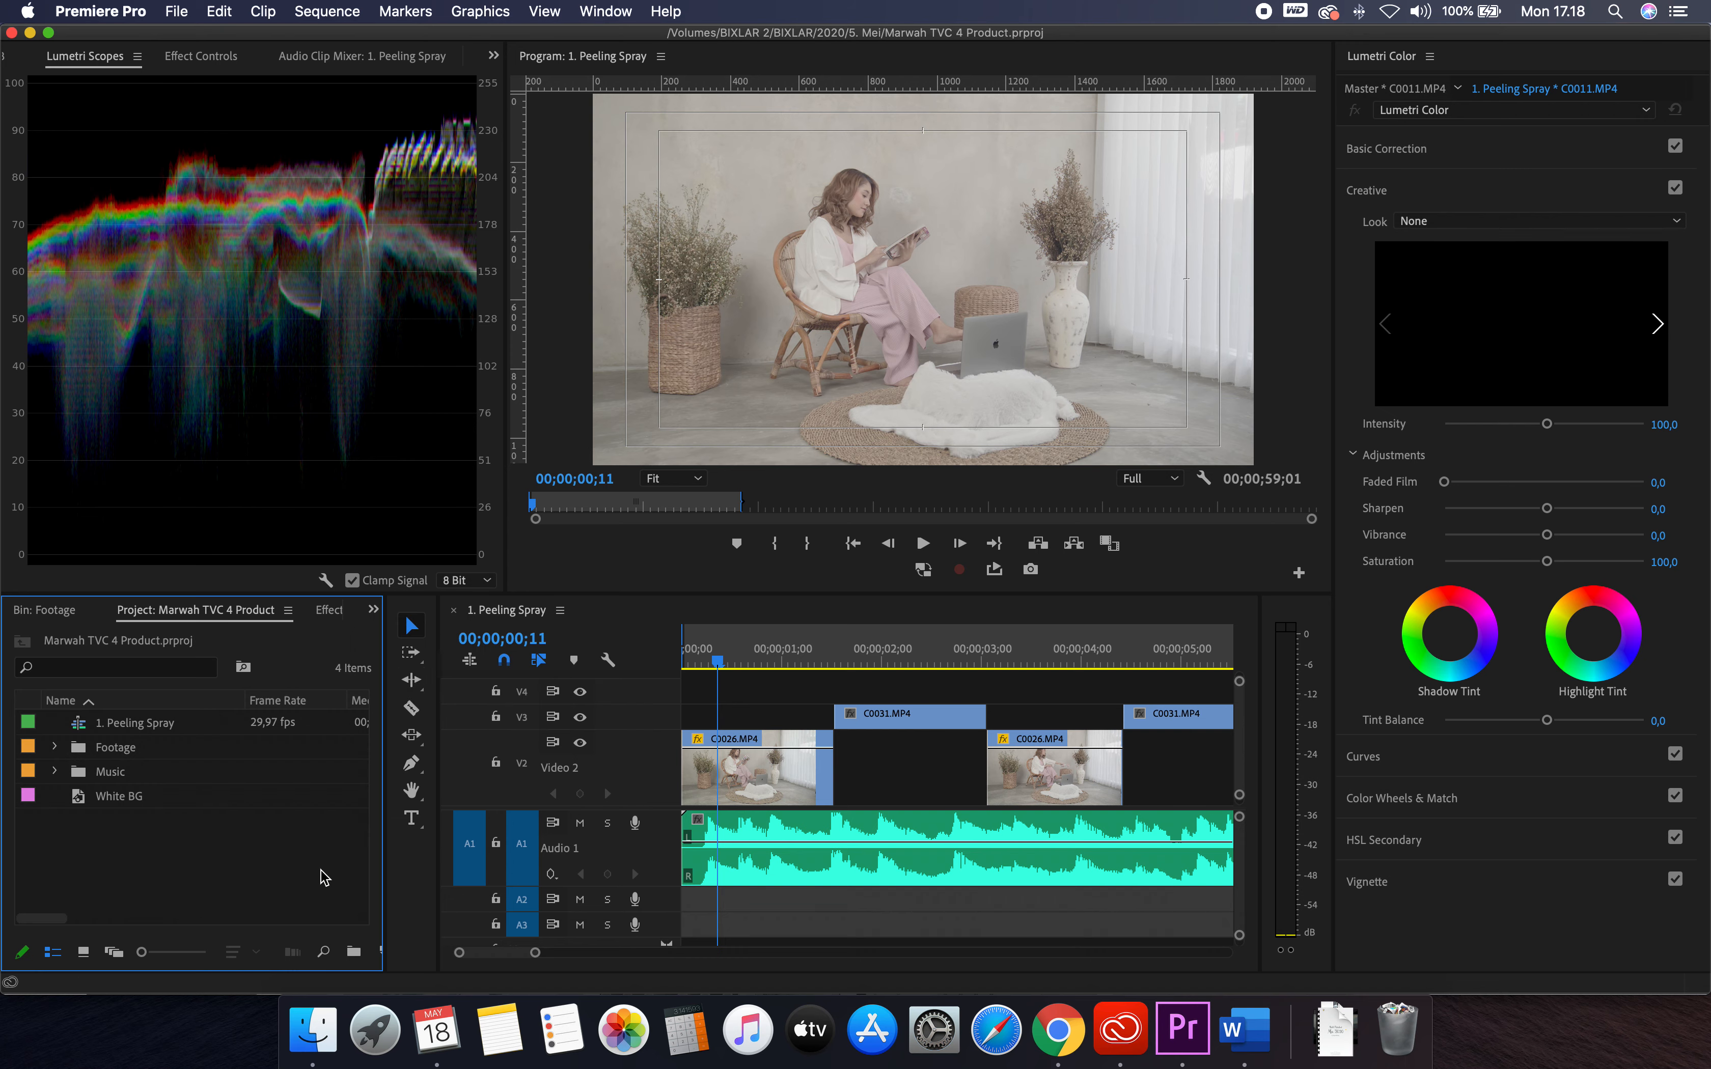
{"action": "left_click_drag", "start_coordinate": [383, 894], "coordinate": [450, 888]}
{"action": "left_click", "coordinate": [386, 951]}
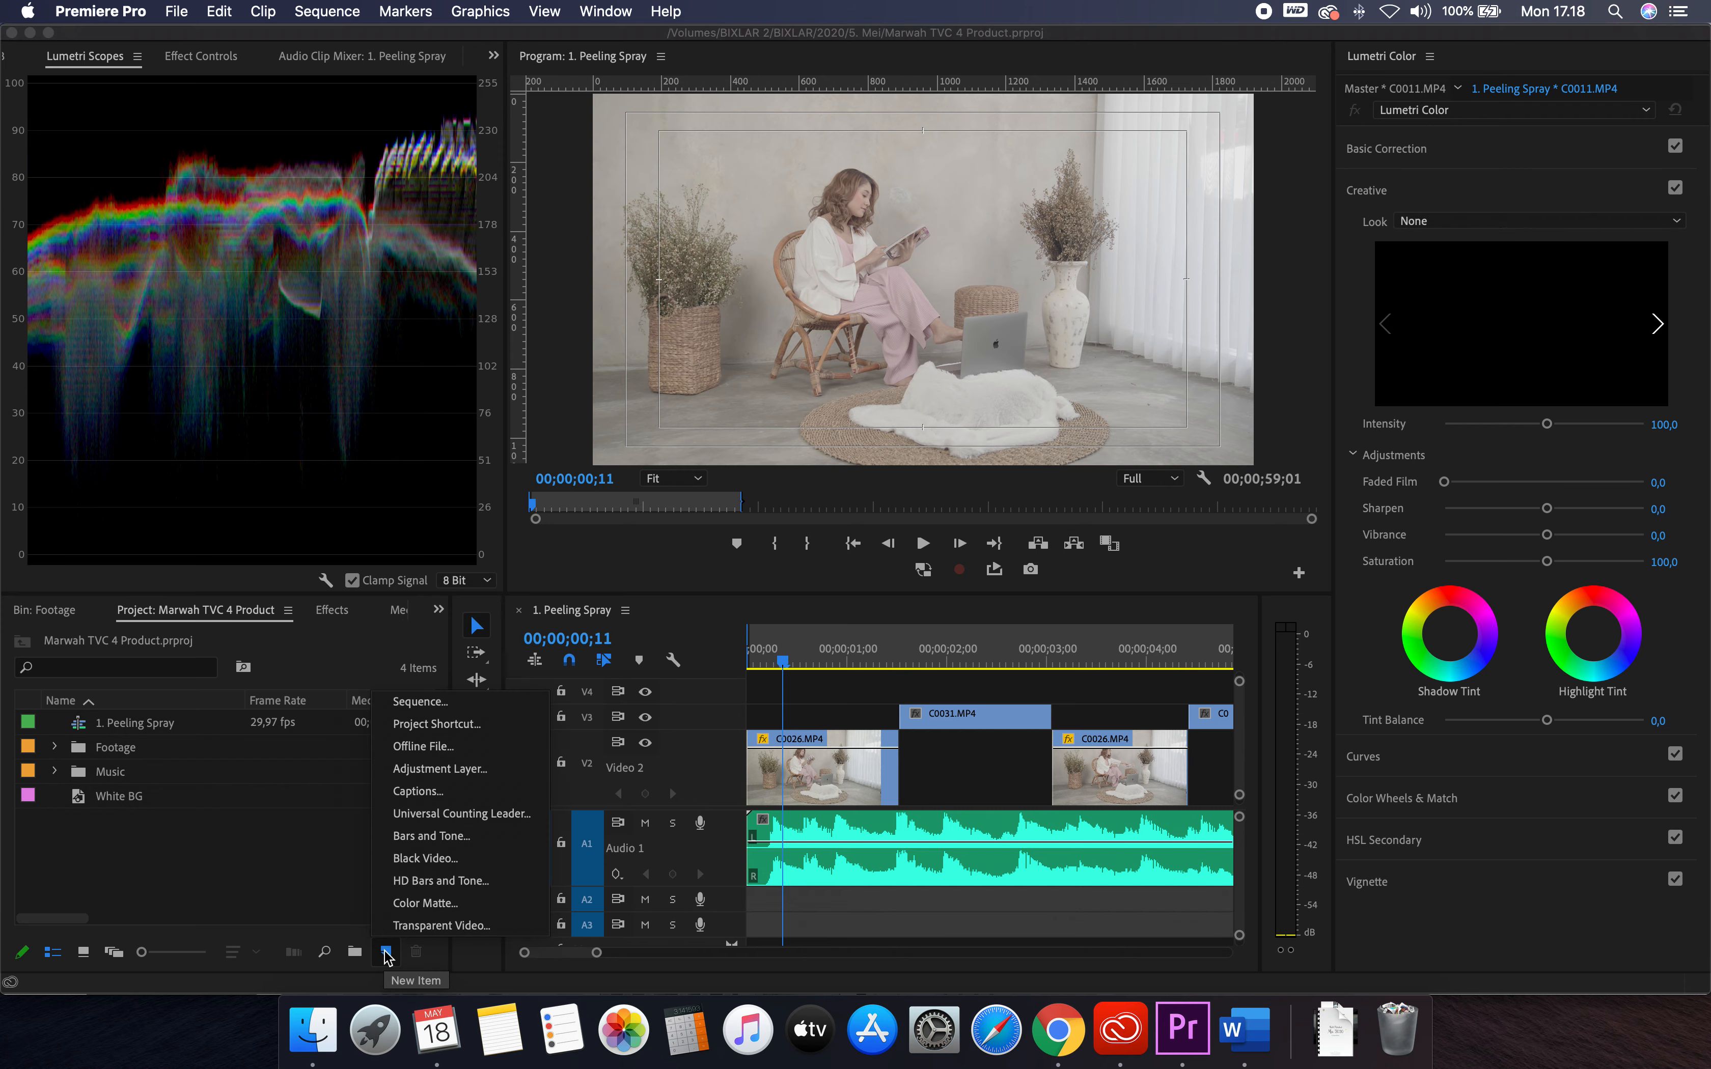
{"action": "left_click", "coordinate": [450, 769]}
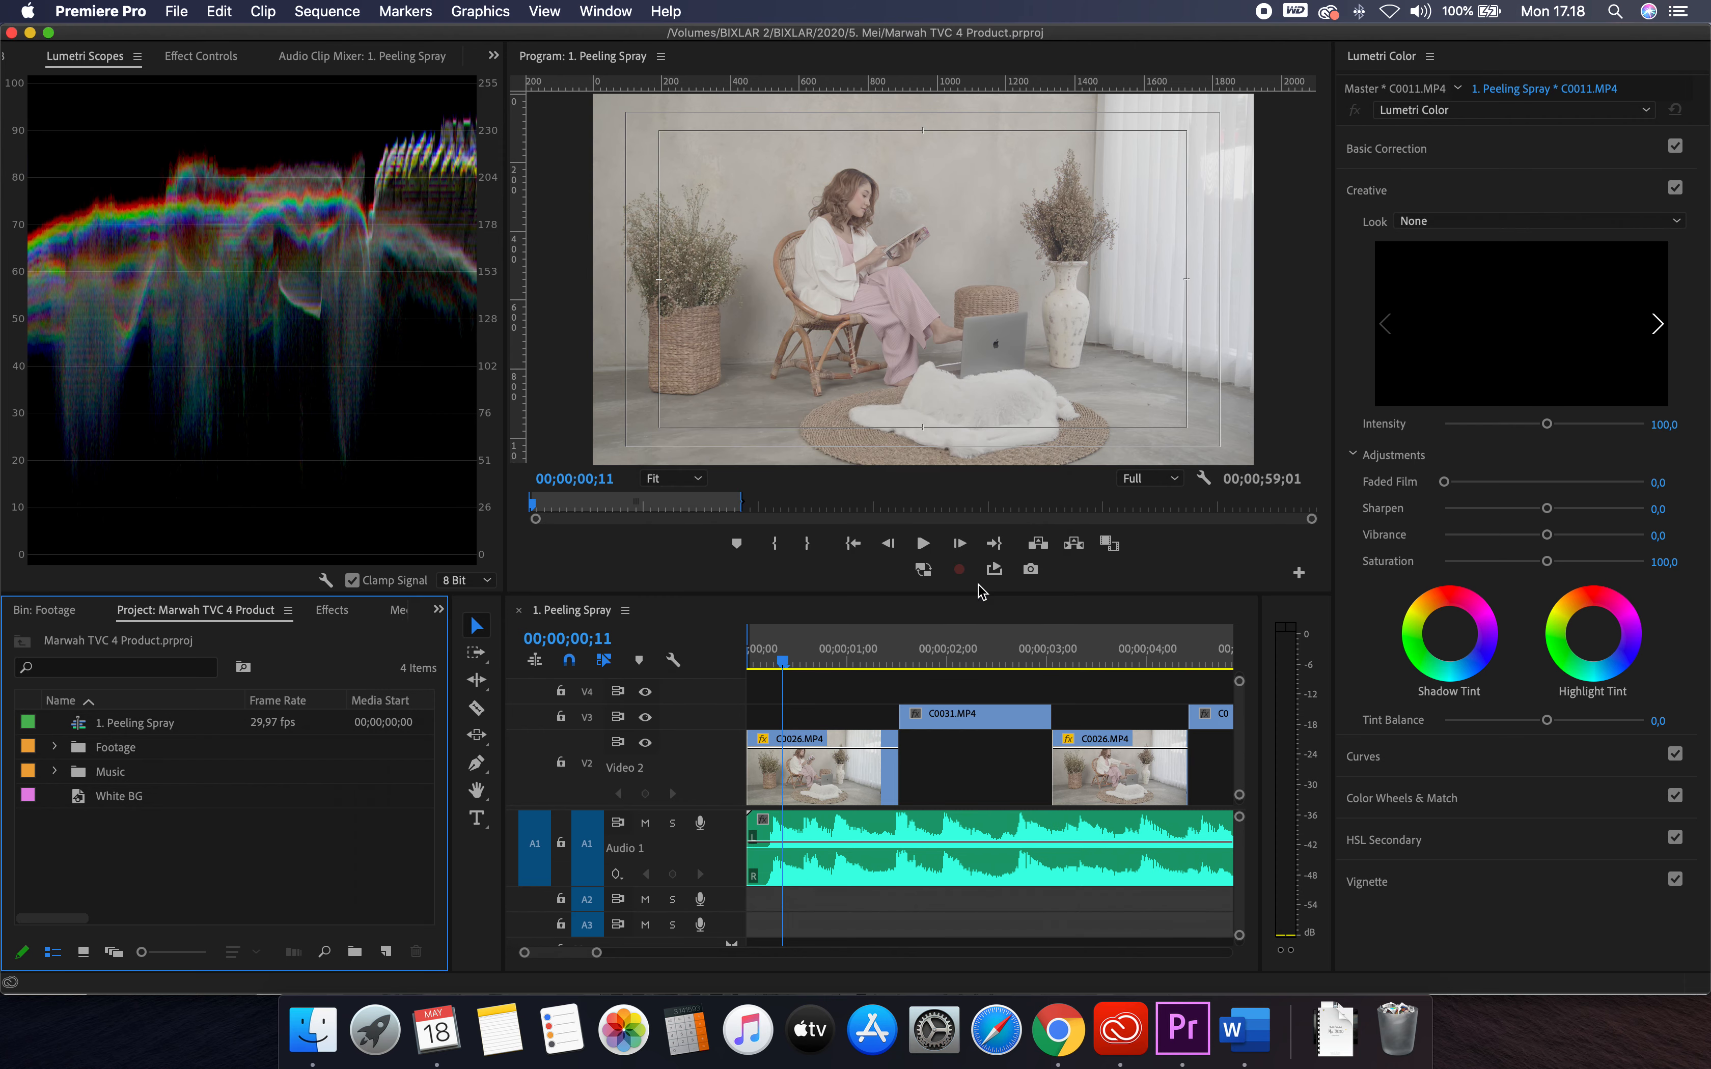
{"action": "left_click", "coordinate": [979, 593]}
Place the adjustment layer on track V4 at the start of the 1. Peeling Spray sequence
{"action": "left_click_drag", "start_coordinate": [115, 753], "coordinate": [777, 676]}
{"action": "key", "text": "minus"}
{"action": "key", "text": "minus"}
{"action": "key", "text": "minus"}
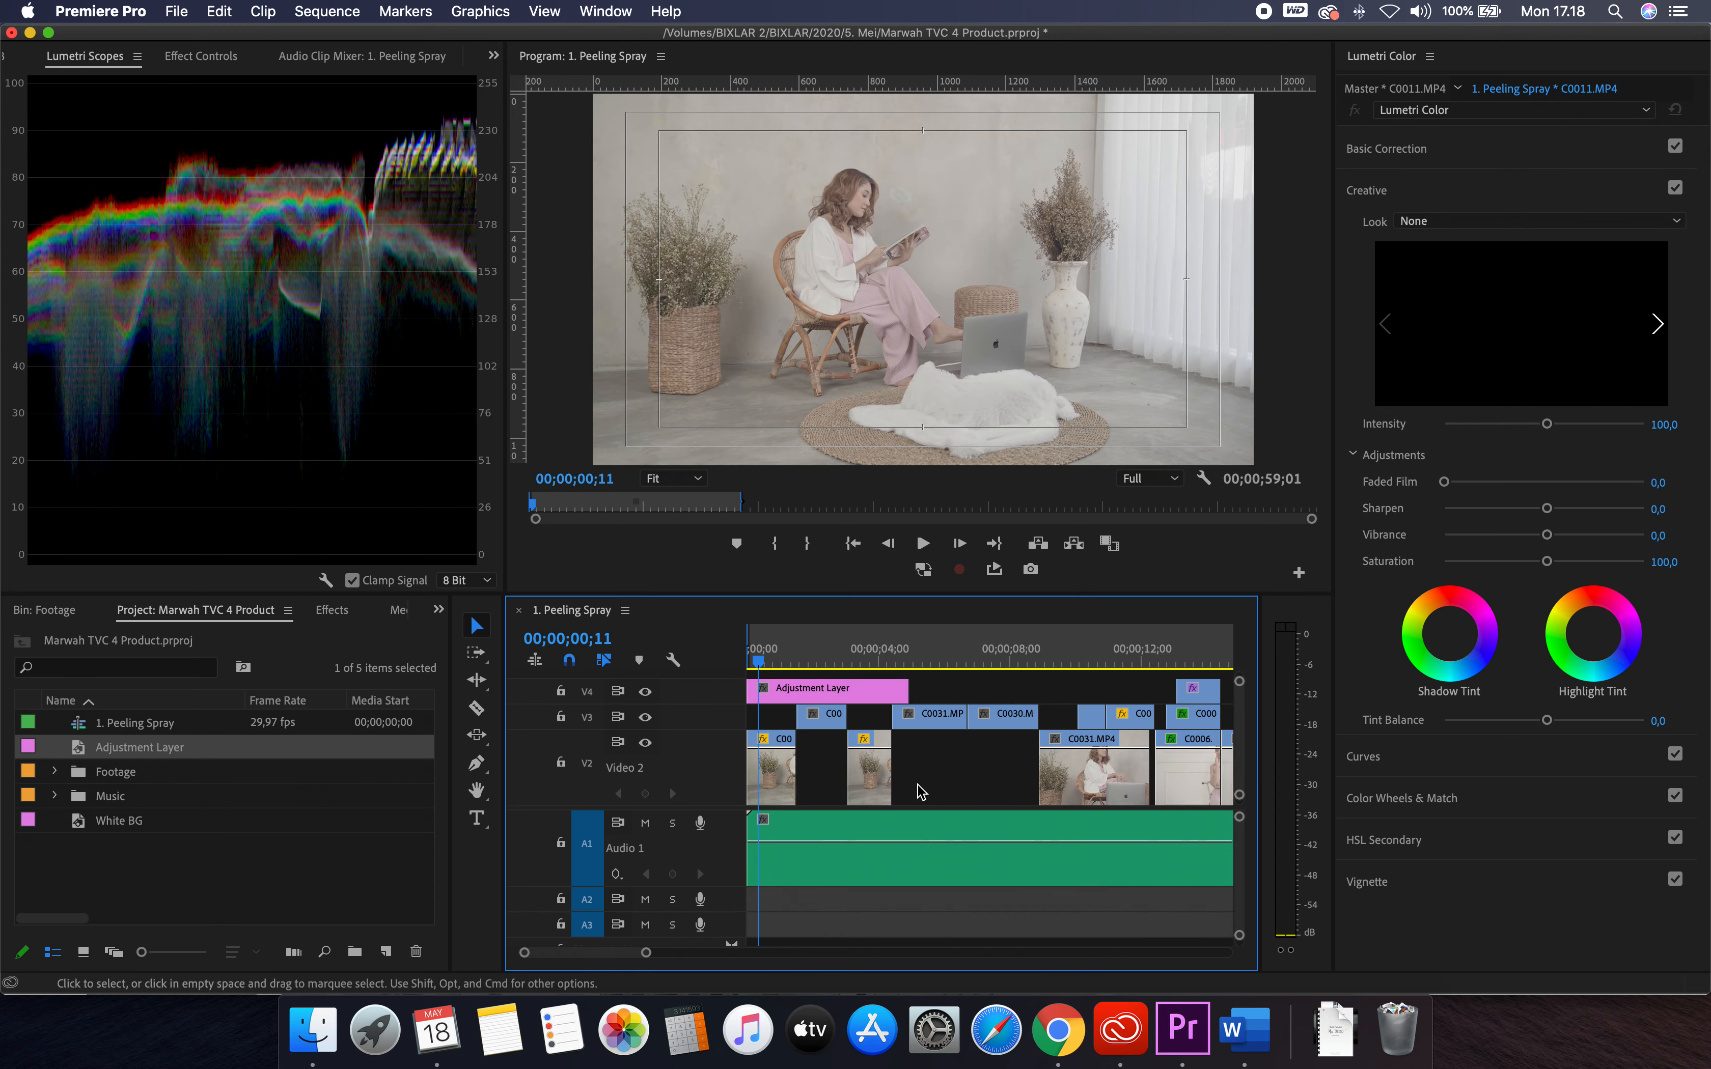
{"action": "scroll", "coordinate": [834, 746], "scroll_direction": "left", "scroll_amount": 2}
{"action": "scroll", "coordinate": [763, 732], "scroll_direction": "up", "scroll_amount": 8}
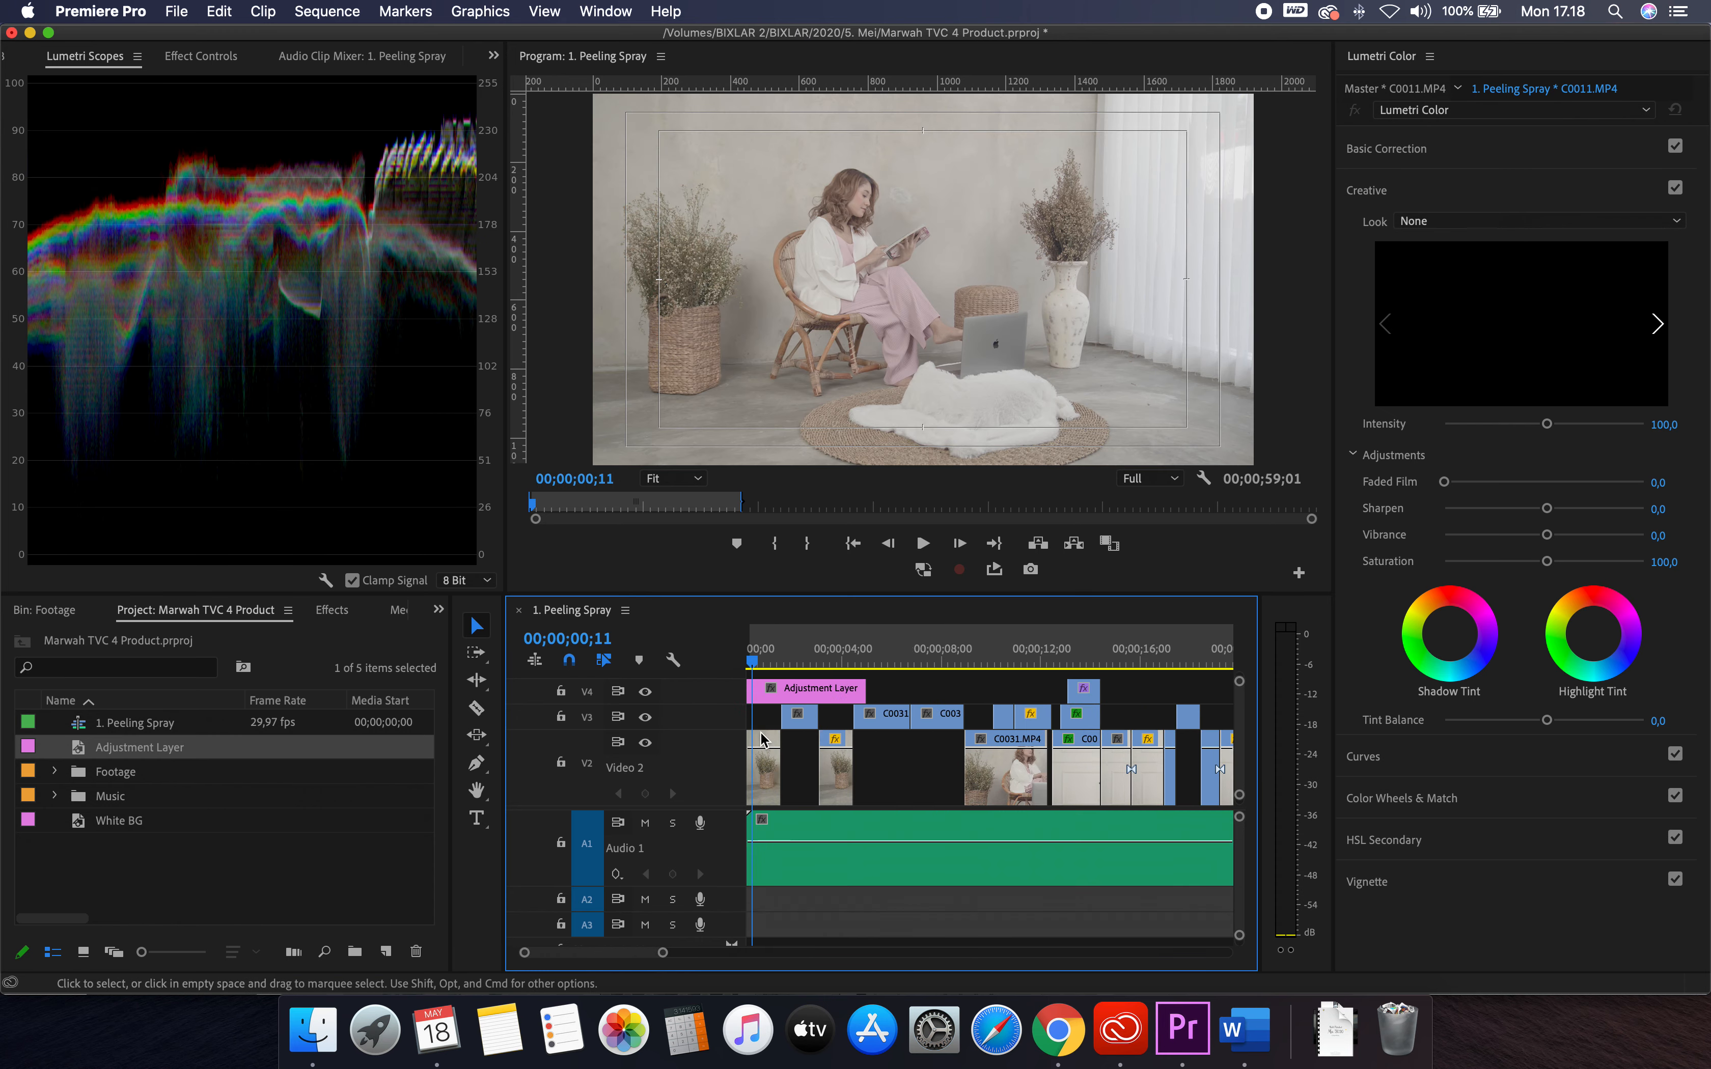
{"action": "scroll", "coordinate": [795, 749], "scroll_direction": "left", "scroll_amount": 2}
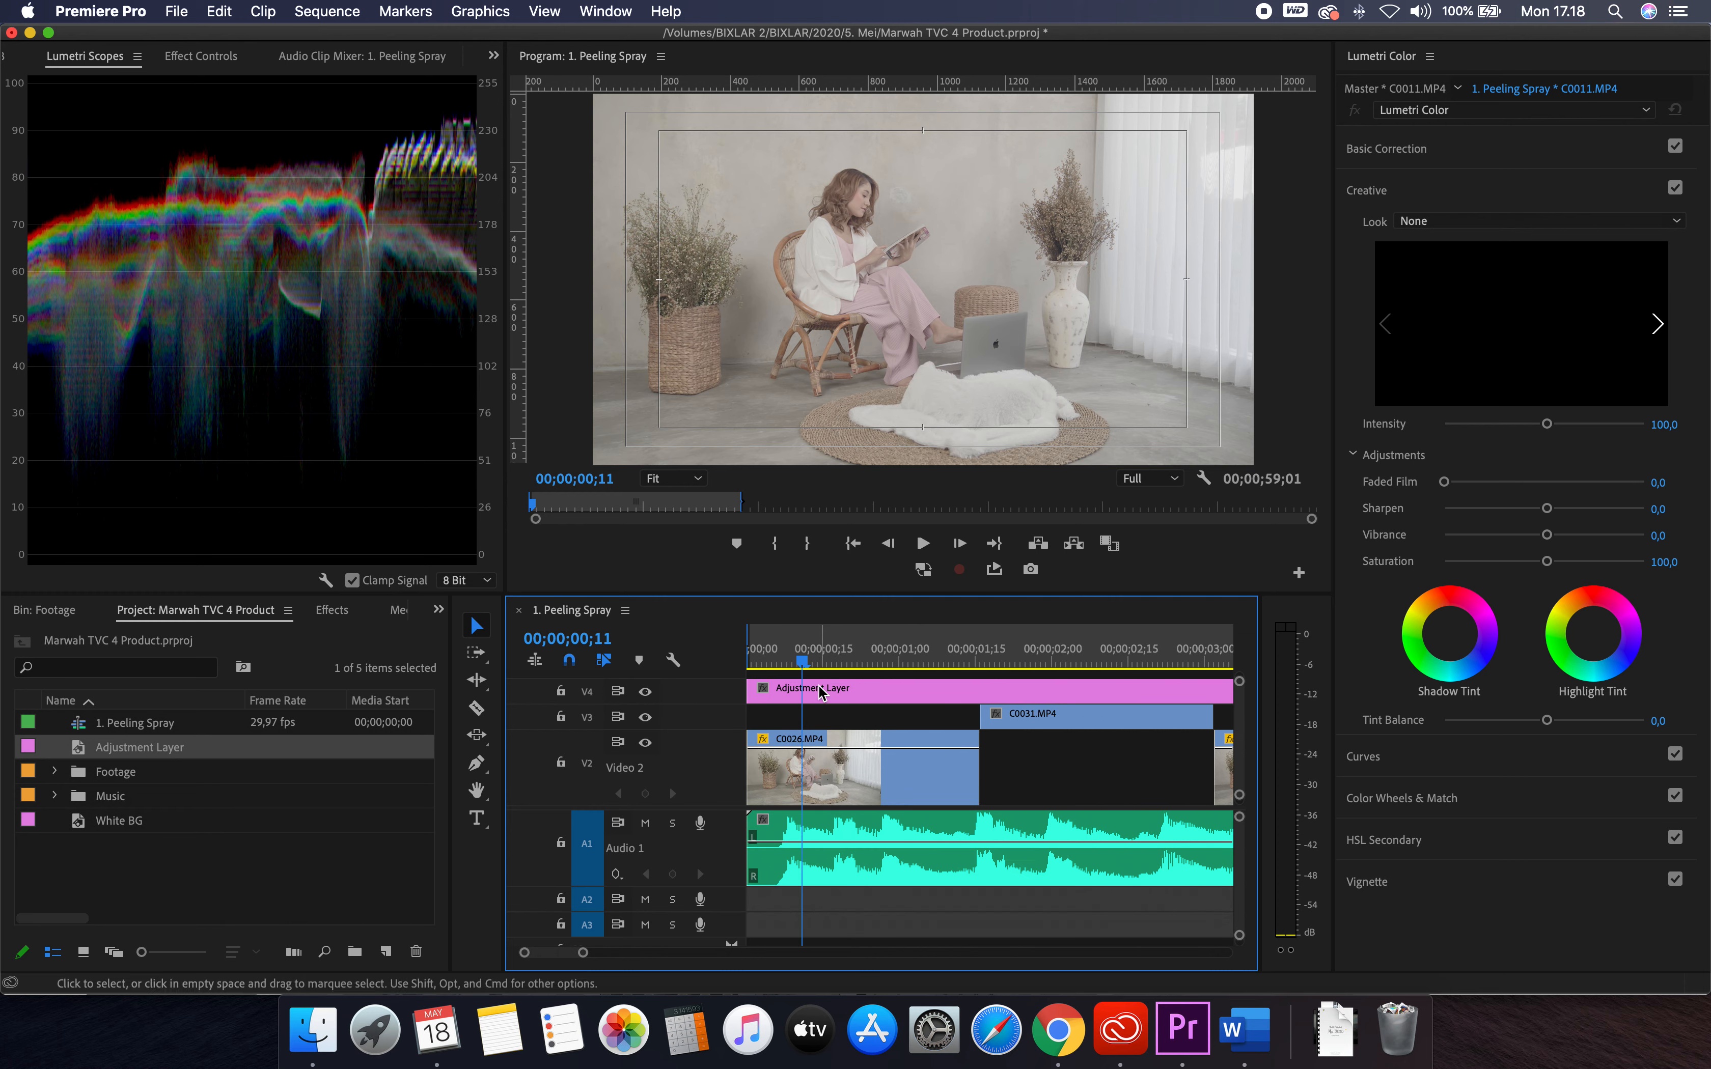
Add contrast to the adjustment layer by moving the black and white points of its white RGB curve inward
{"action": "left_click", "coordinate": [819, 695]}
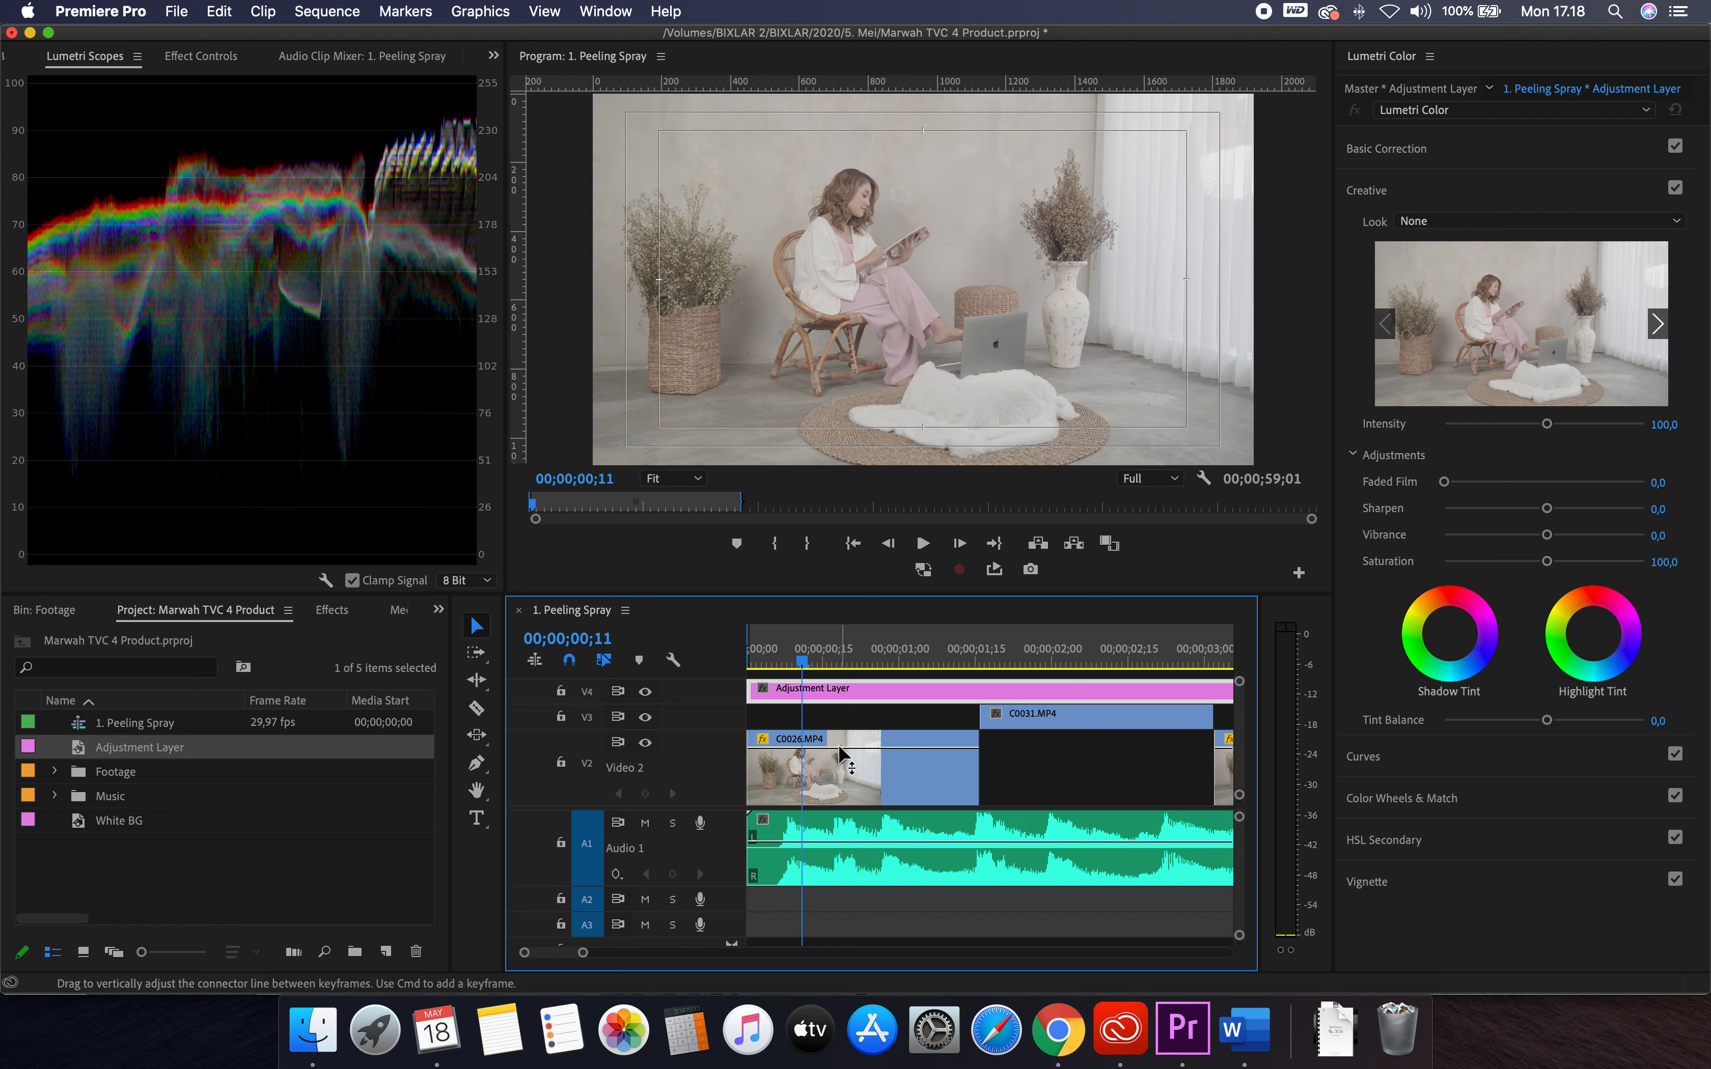
{"action": "left_click", "coordinate": [1384, 150]}
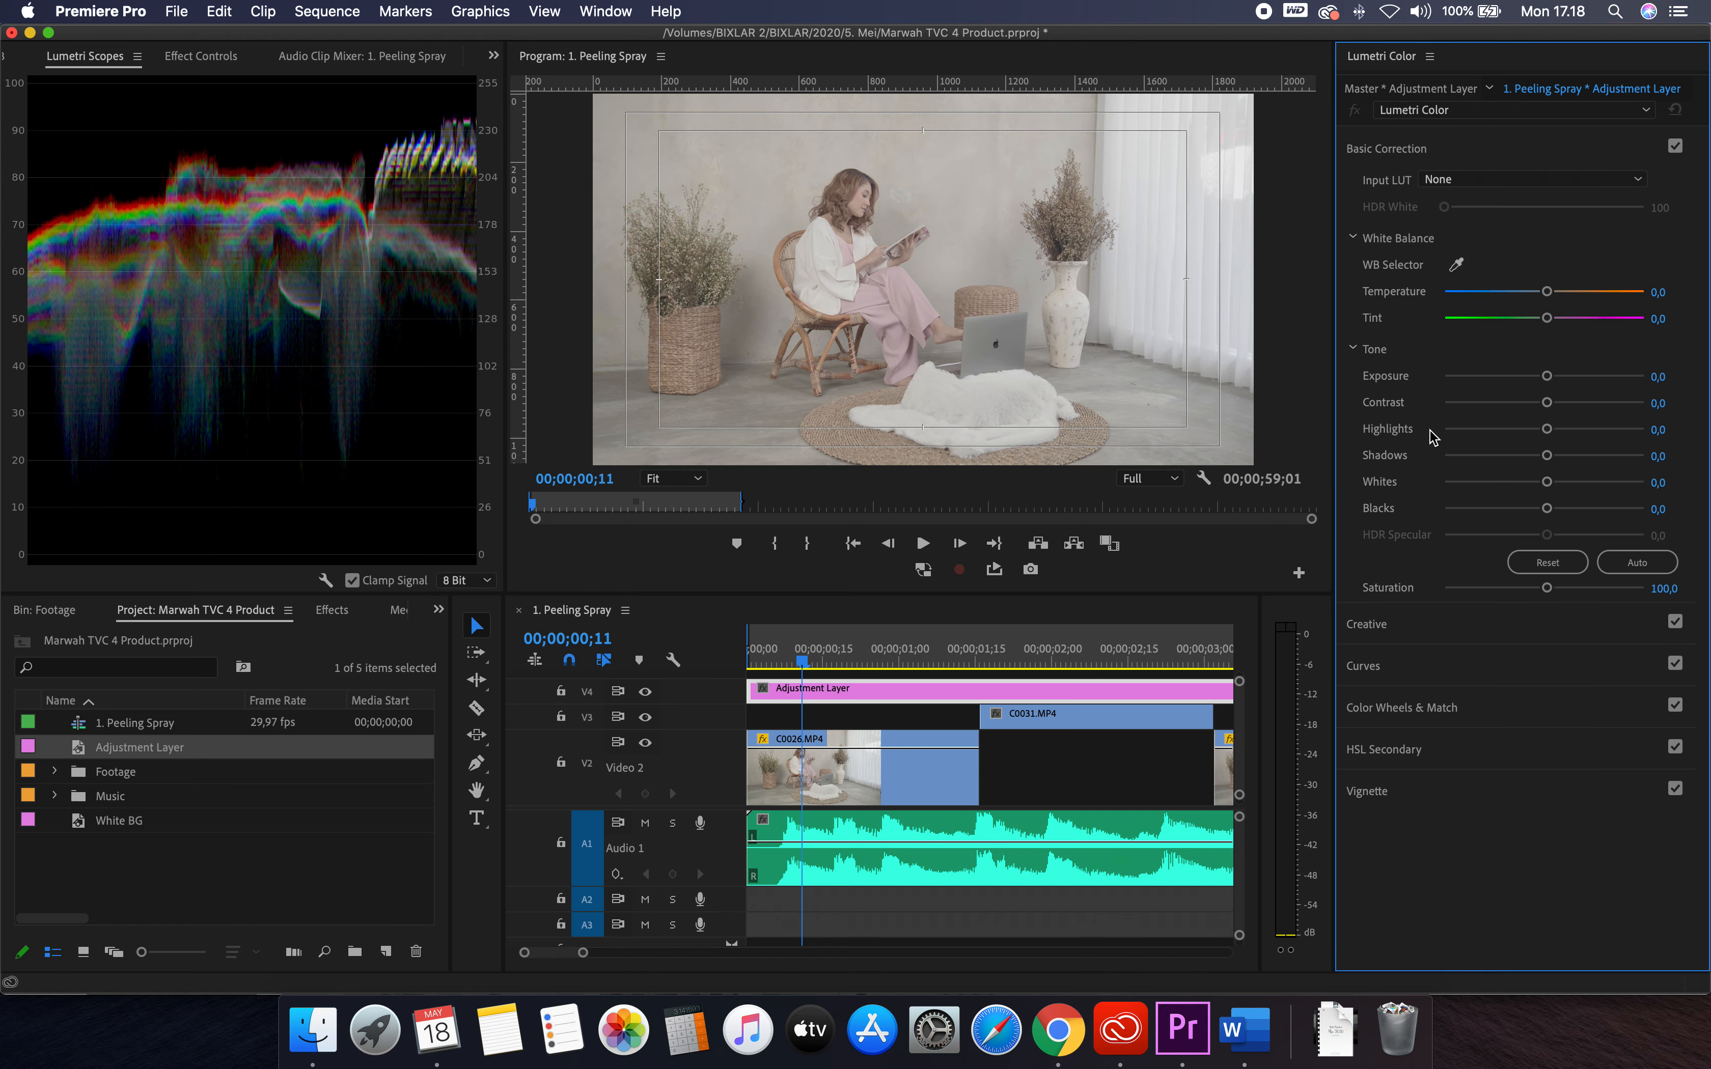
{"action": "left_click", "coordinate": [1382, 665]}
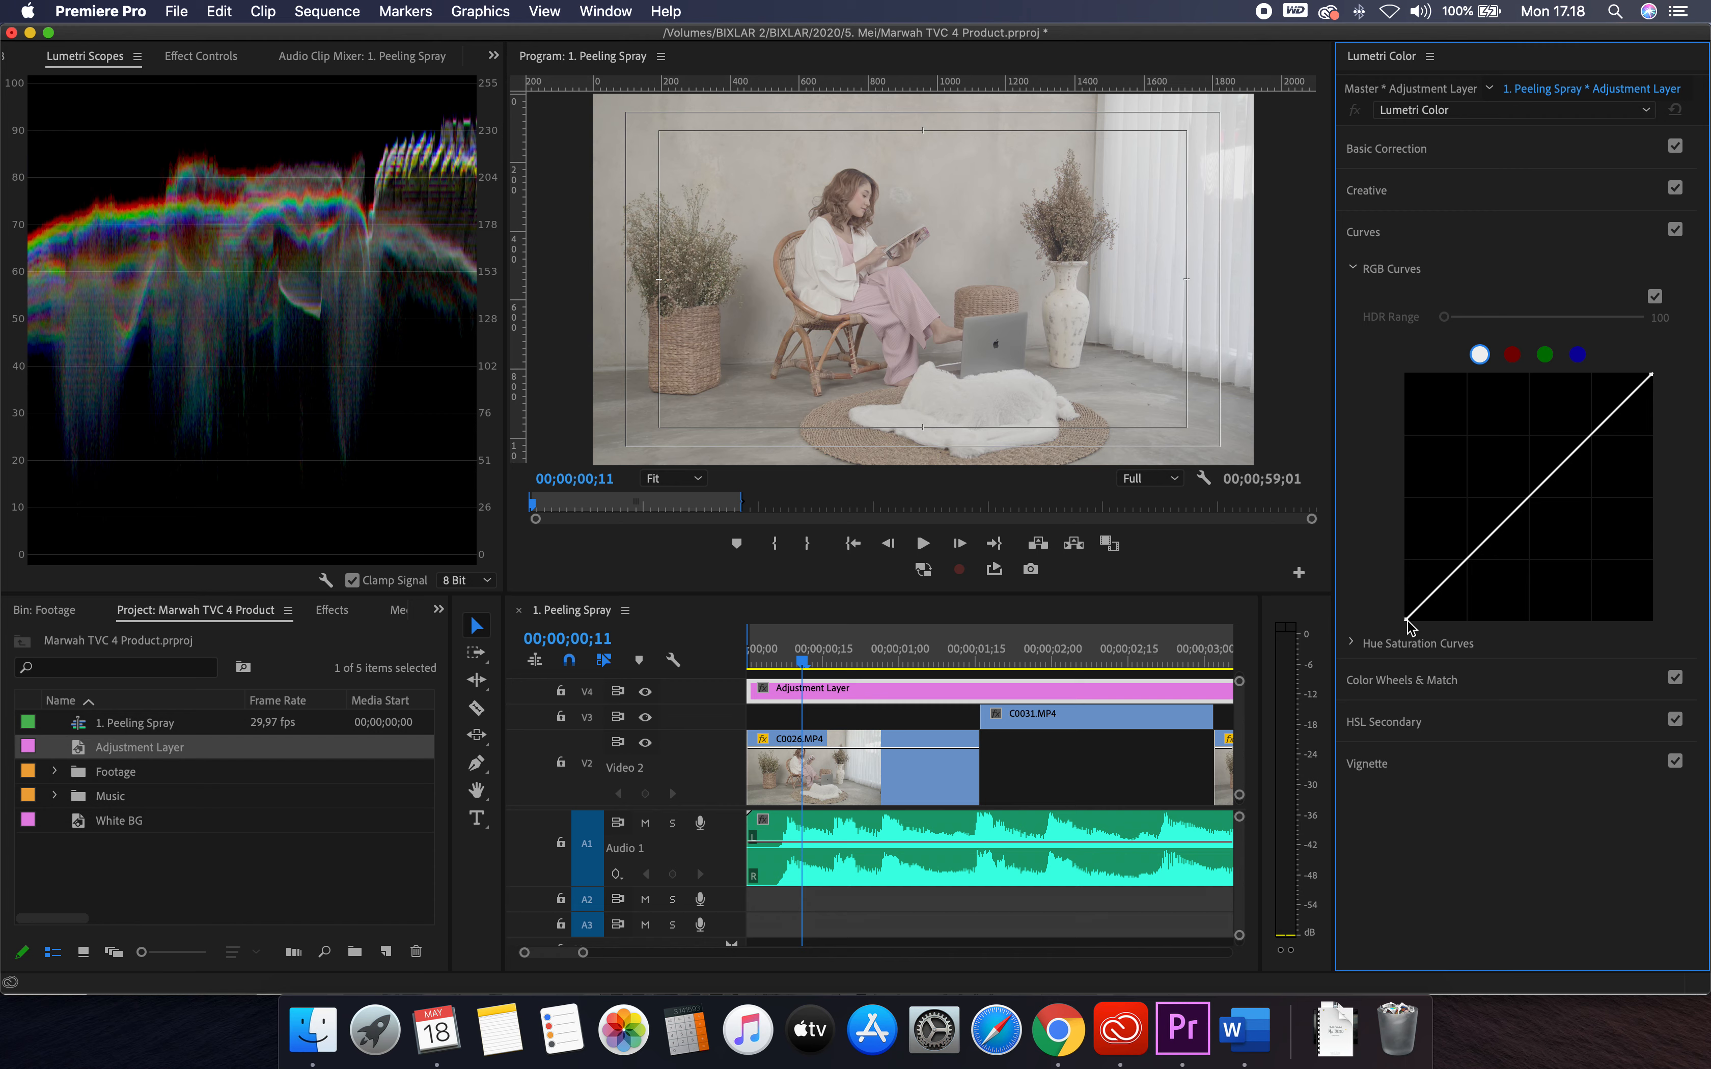
{"action": "left_click_drag", "start_coordinate": [1406, 617], "coordinate": [1460, 642]}
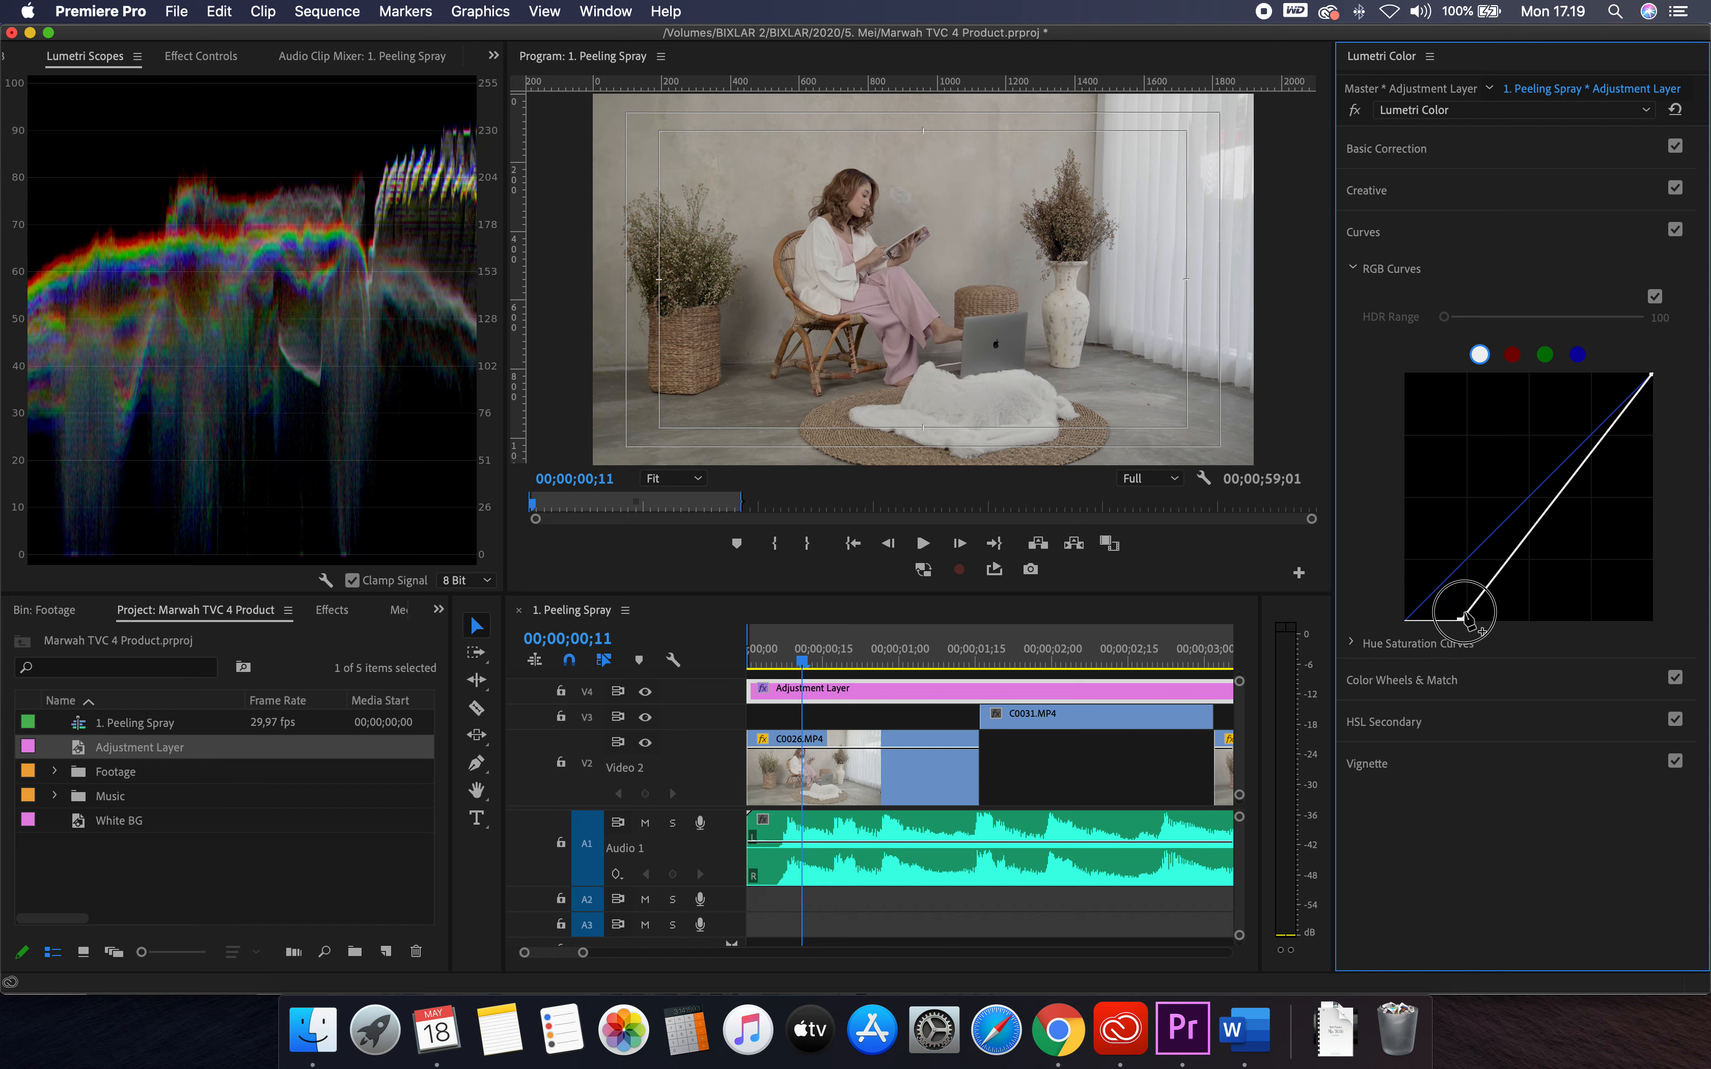
{"action": "left_click_drag", "start_coordinate": [1460, 620], "coordinate": [1477, 631]}
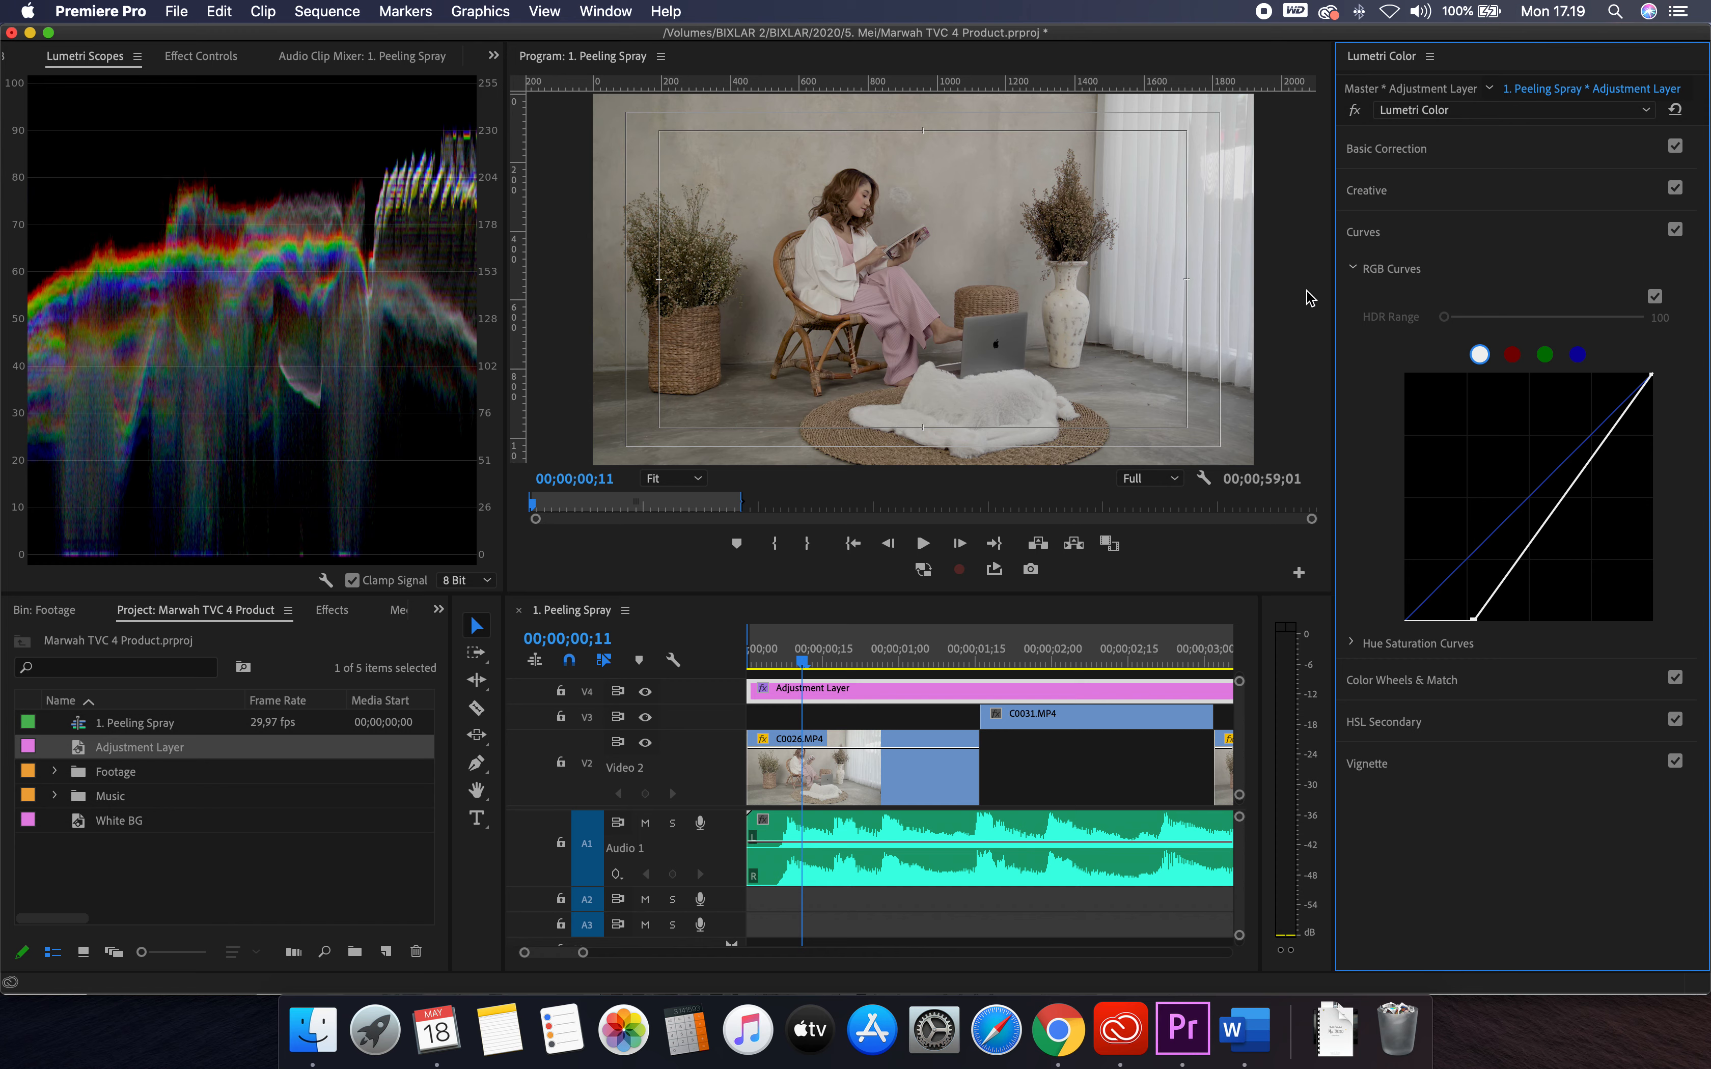
{"action": "left_click_drag", "start_coordinate": [1651, 376], "coordinate": [1621, 374]}
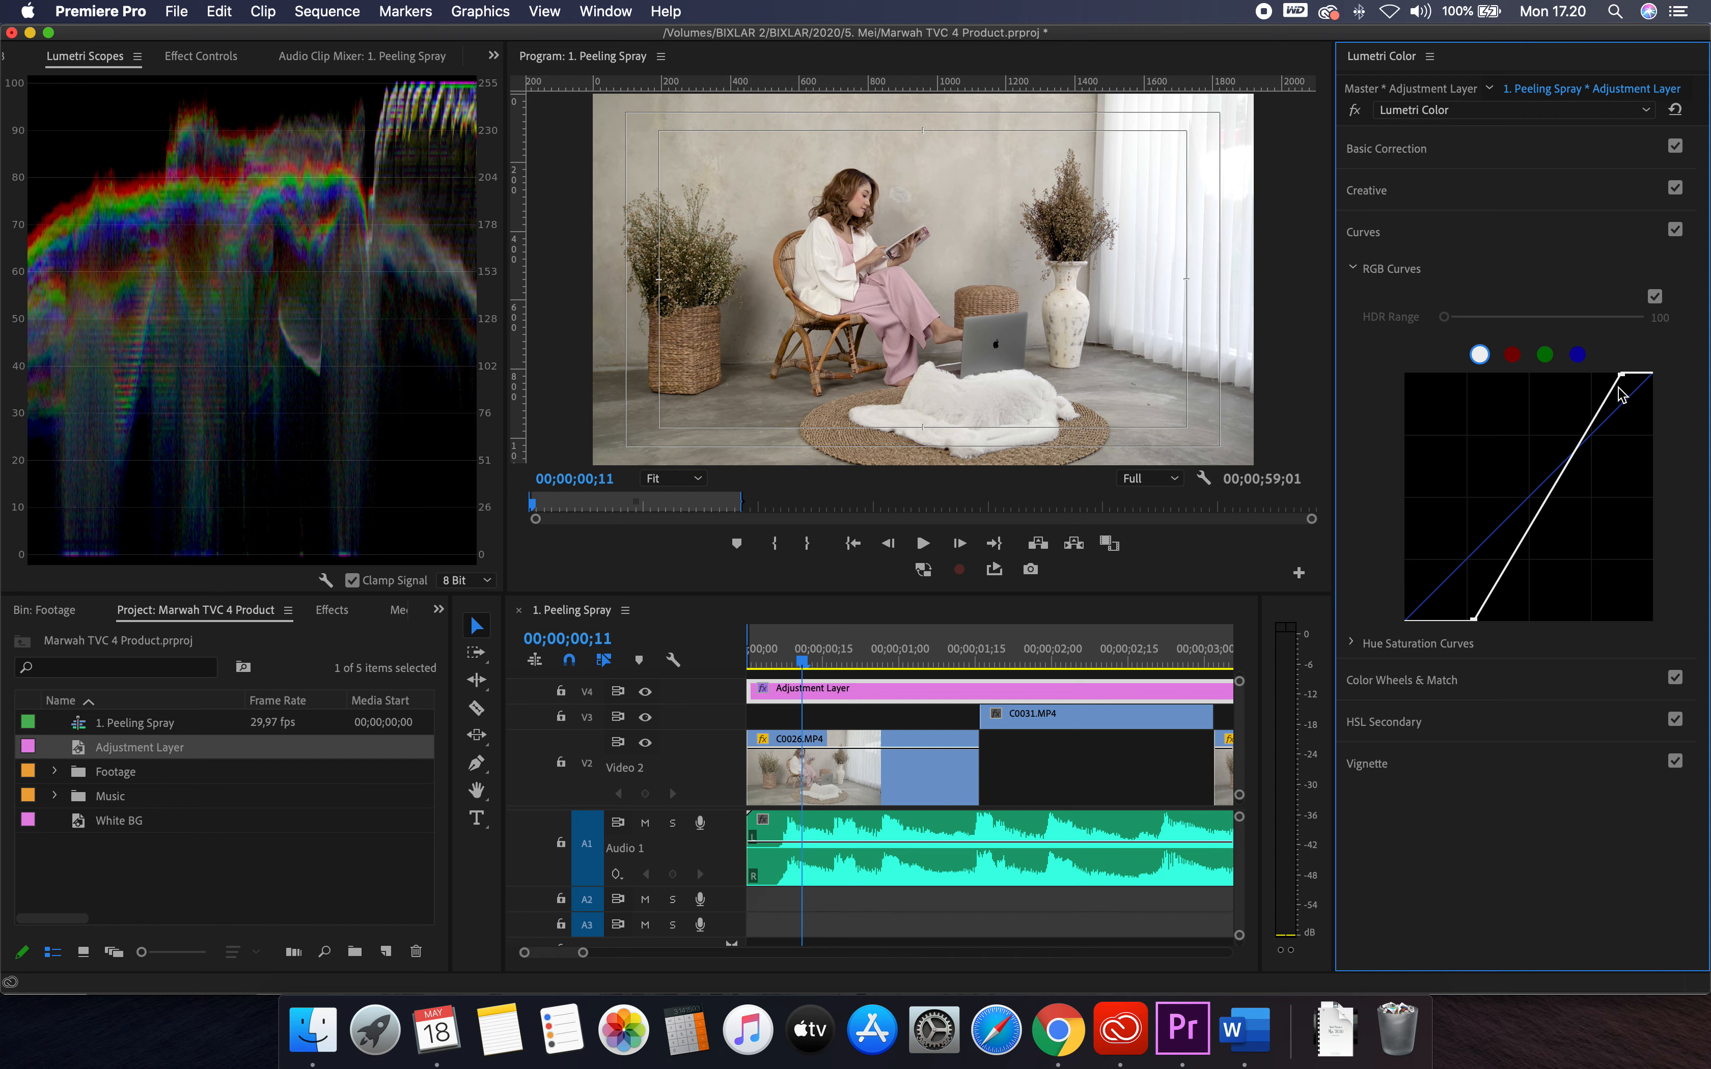
{"action": "left_click_drag", "start_coordinate": [1621, 374], "coordinate": [1621, 374]}
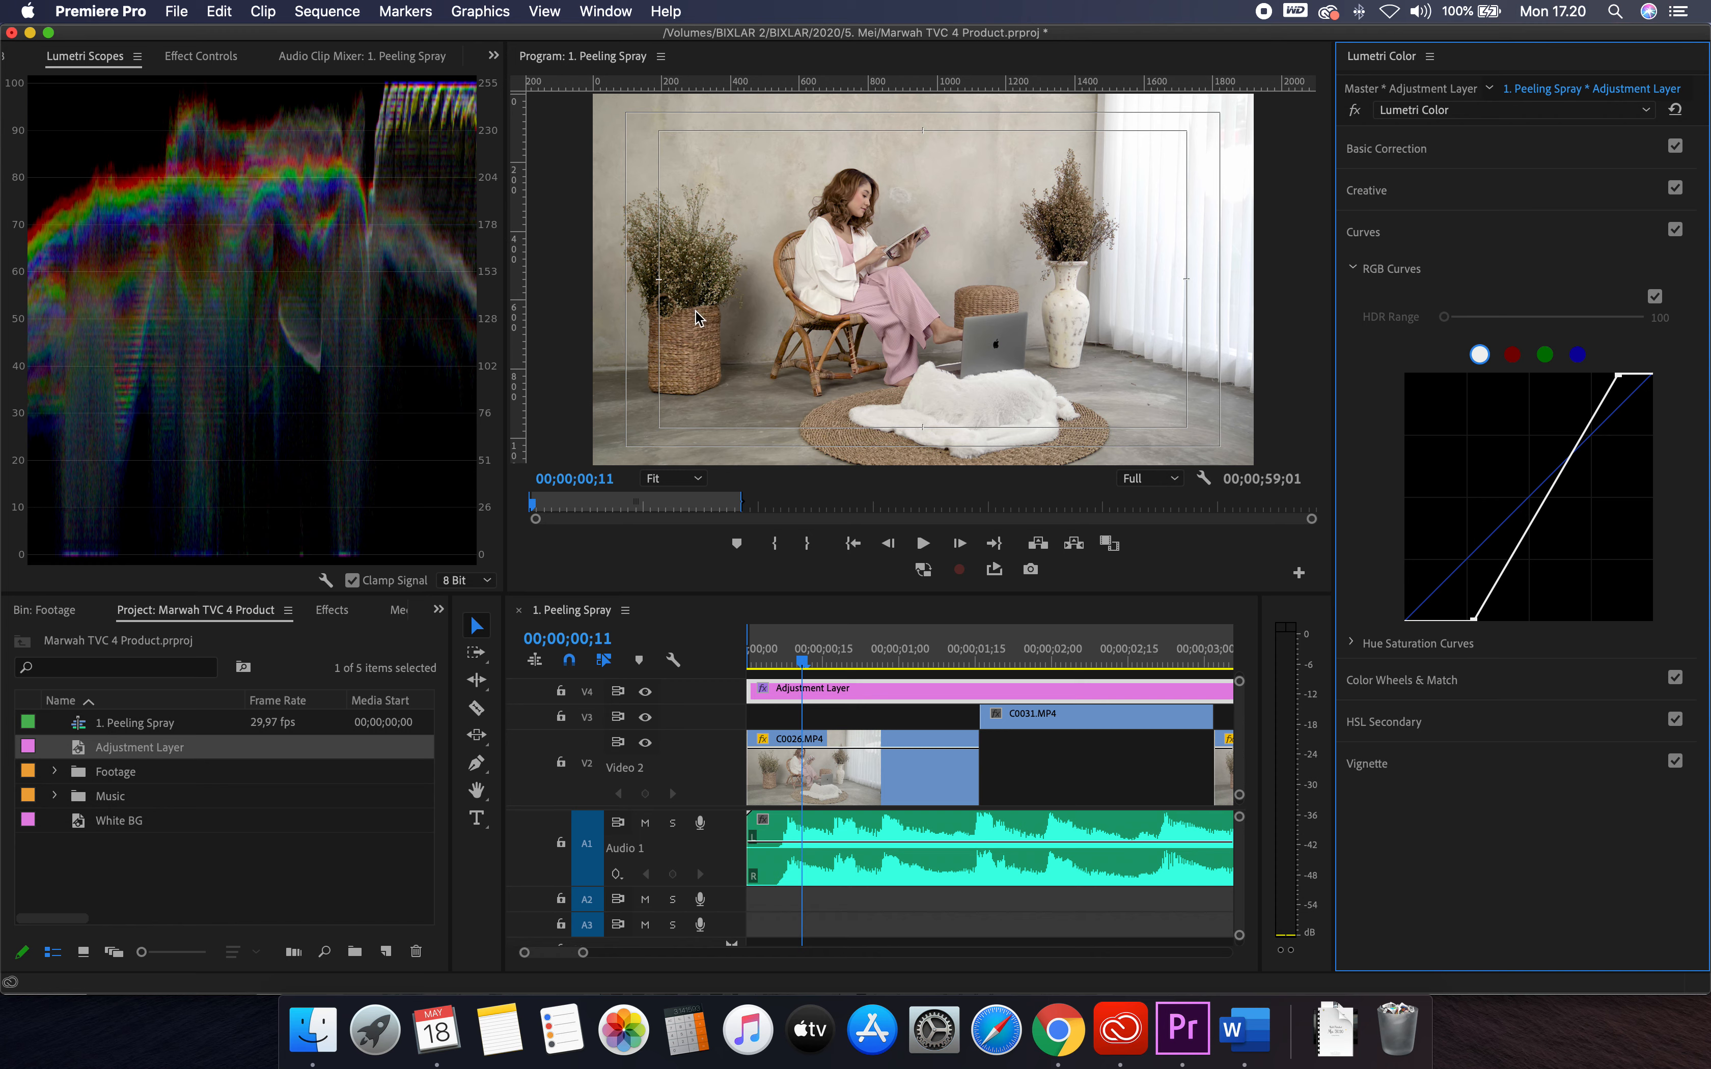
Cool the adjustment layer's white balance by setting its Temperature to -6.6
{"action": "left_click", "coordinate": [1405, 151]}
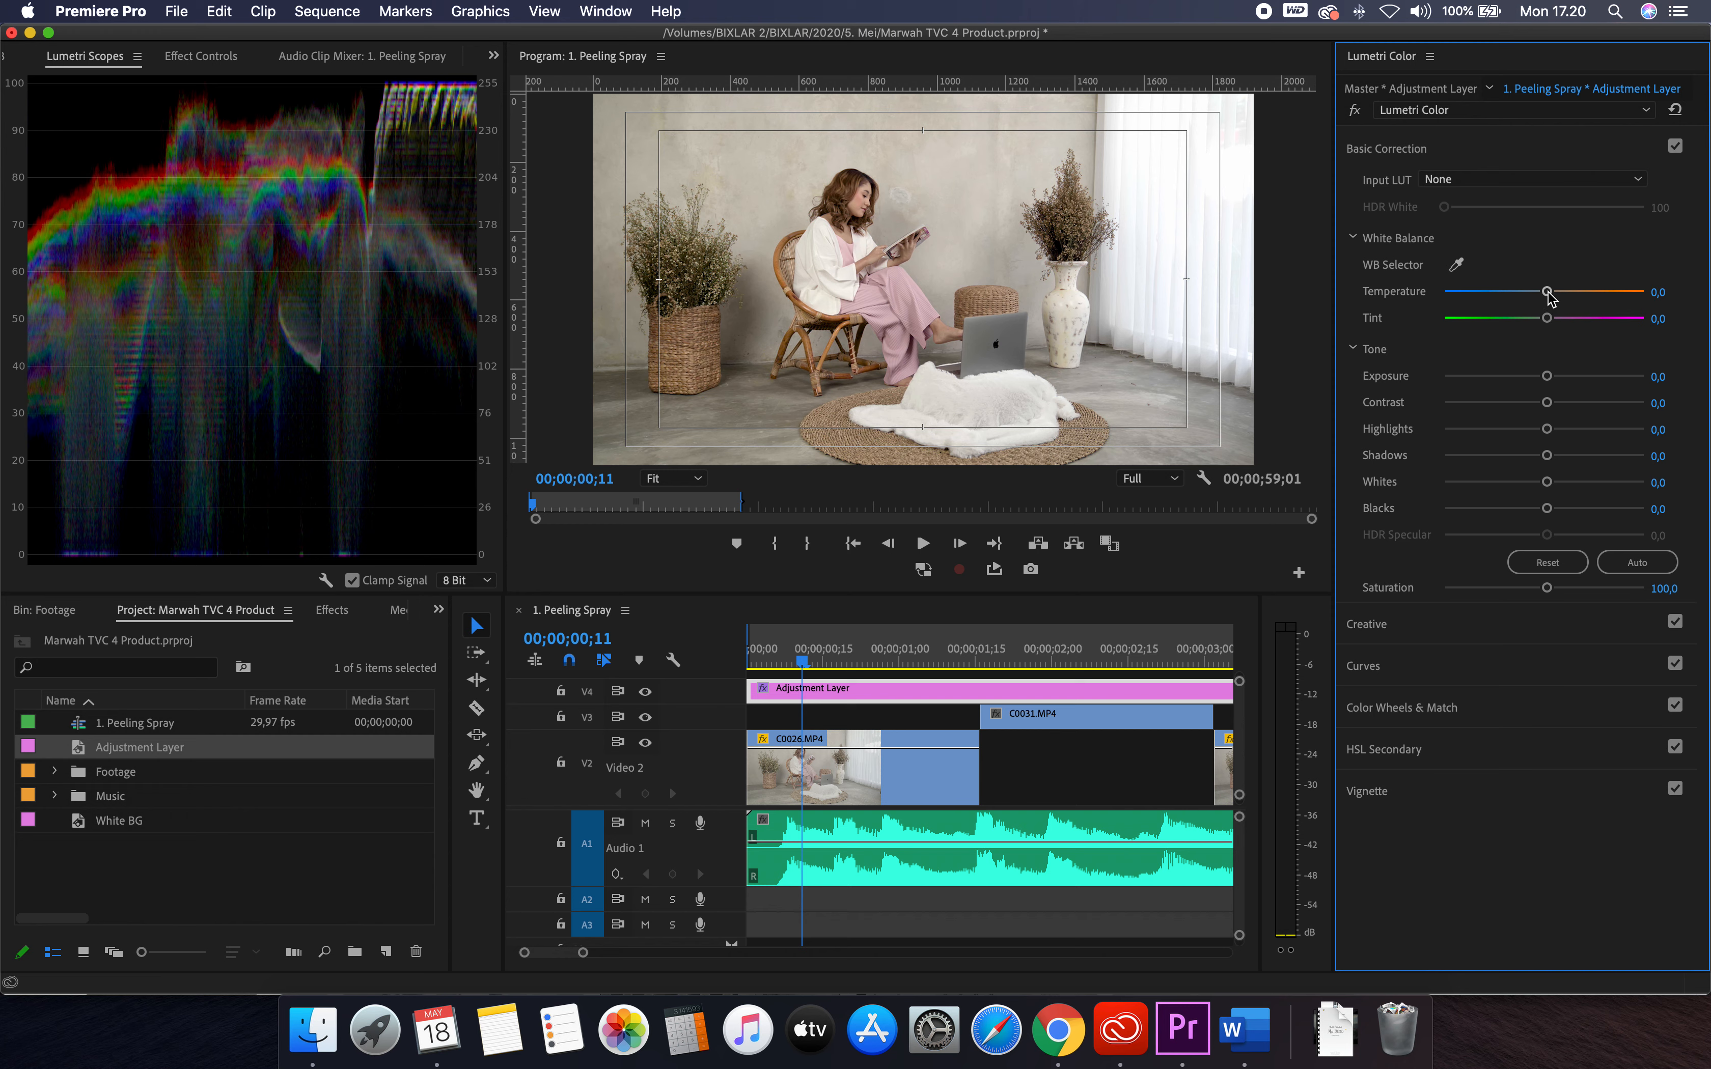
{"action": "left_click_drag", "start_coordinate": [1551, 297], "coordinate": [1540, 300]}
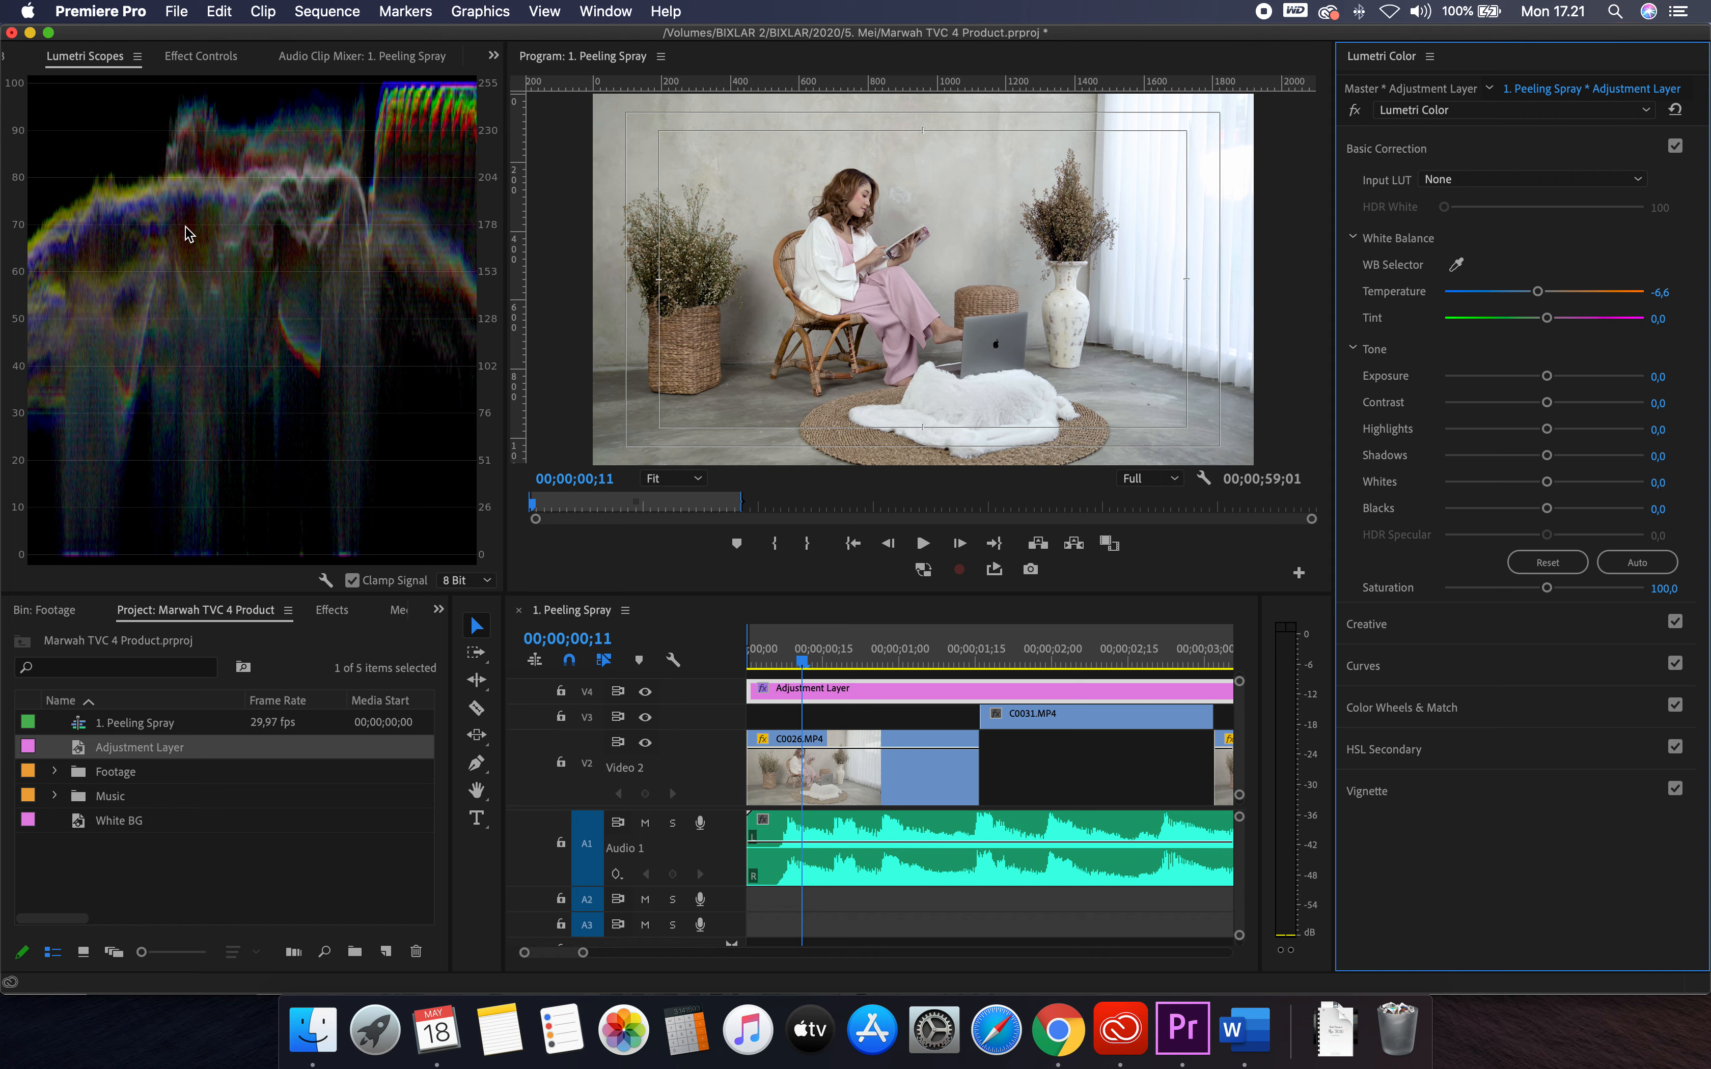
Compare the image with and without the colour correction by toggling the visibility of track V4
{"action": "left_click", "coordinate": [645, 693]}
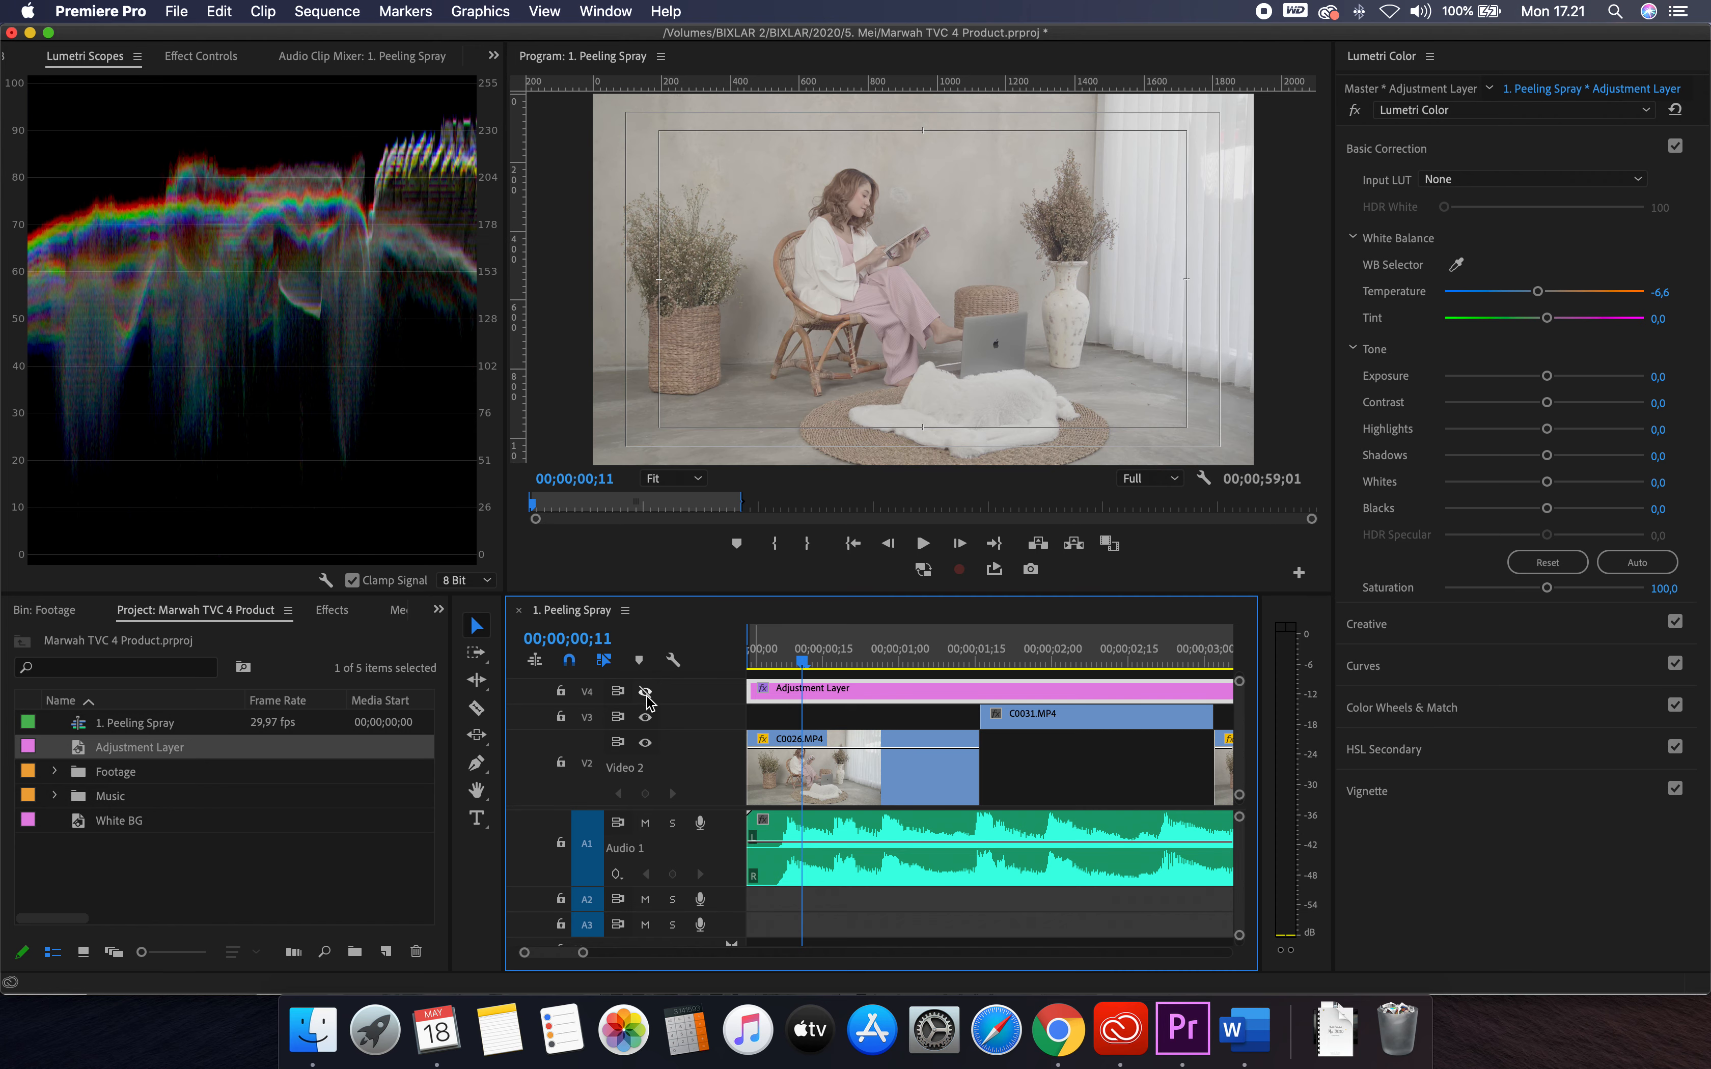
{"action": "left_click", "coordinate": [646, 692]}
{"action": "left_click", "coordinate": [646, 693]}
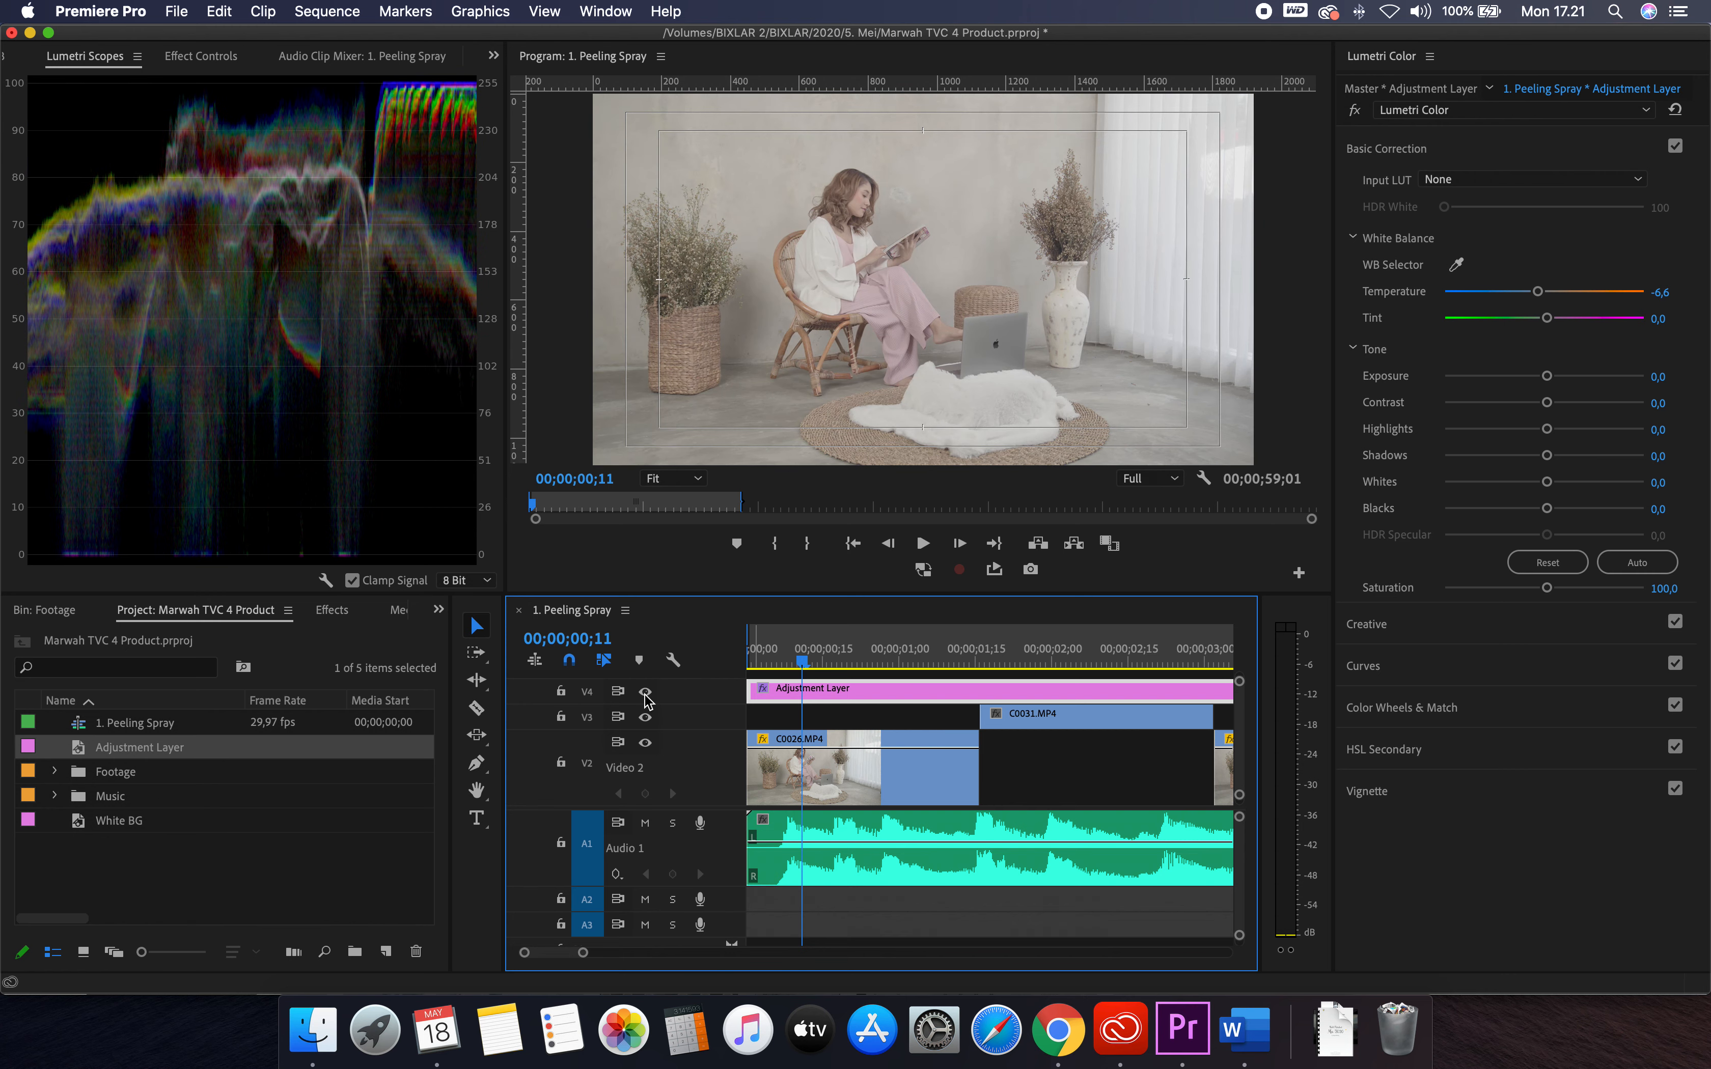
{"action": "left_click", "coordinate": [645, 693]}
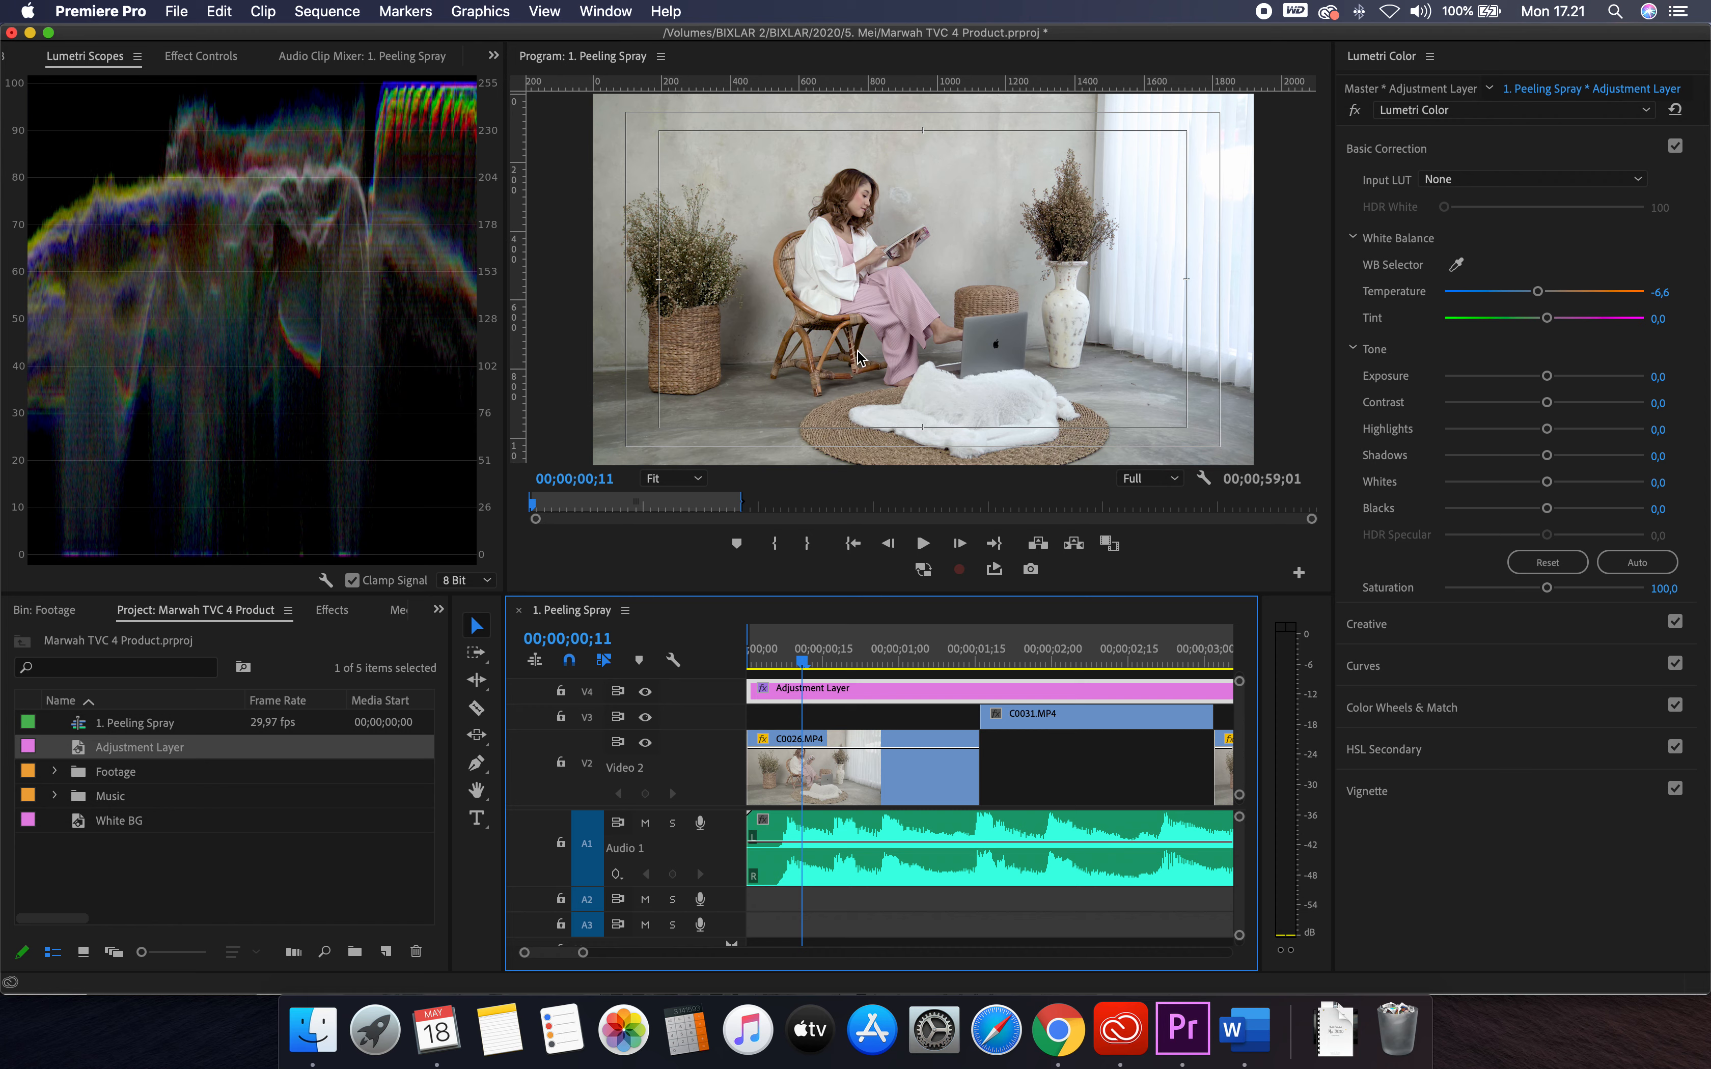
{"action": "left_click", "coordinate": [646, 693]}
{"action": "left_click", "coordinate": [645, 693]}
Move the sequence playhead to 00;00;00;10
{"action": "left_click_drag", "start_coordinate": [803, 659], "coordinate": [782, 661]}
{"action": "left_click", "coordinate": [813, 721]}
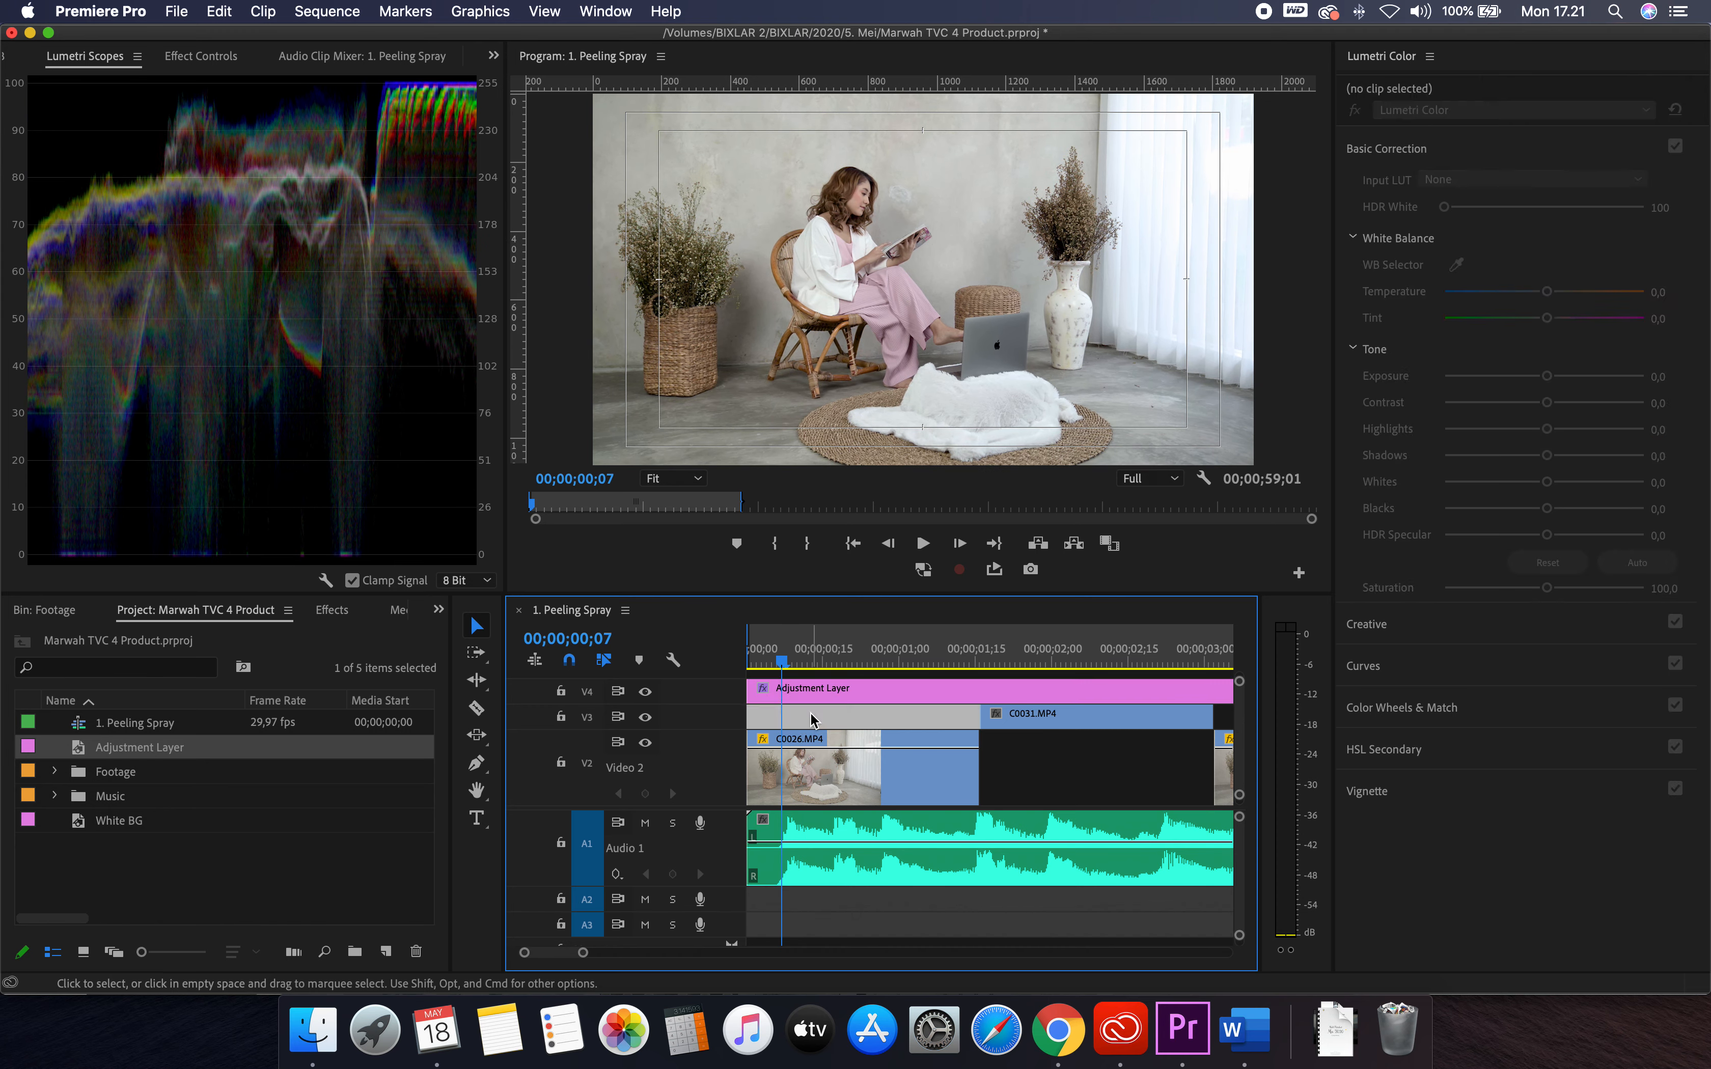
{"action": "left_click", "coordinate": [790, 658]}
{"action": "left_click_drag", "start_coordinate": [793, 659], "coordinate": [798, 658]}
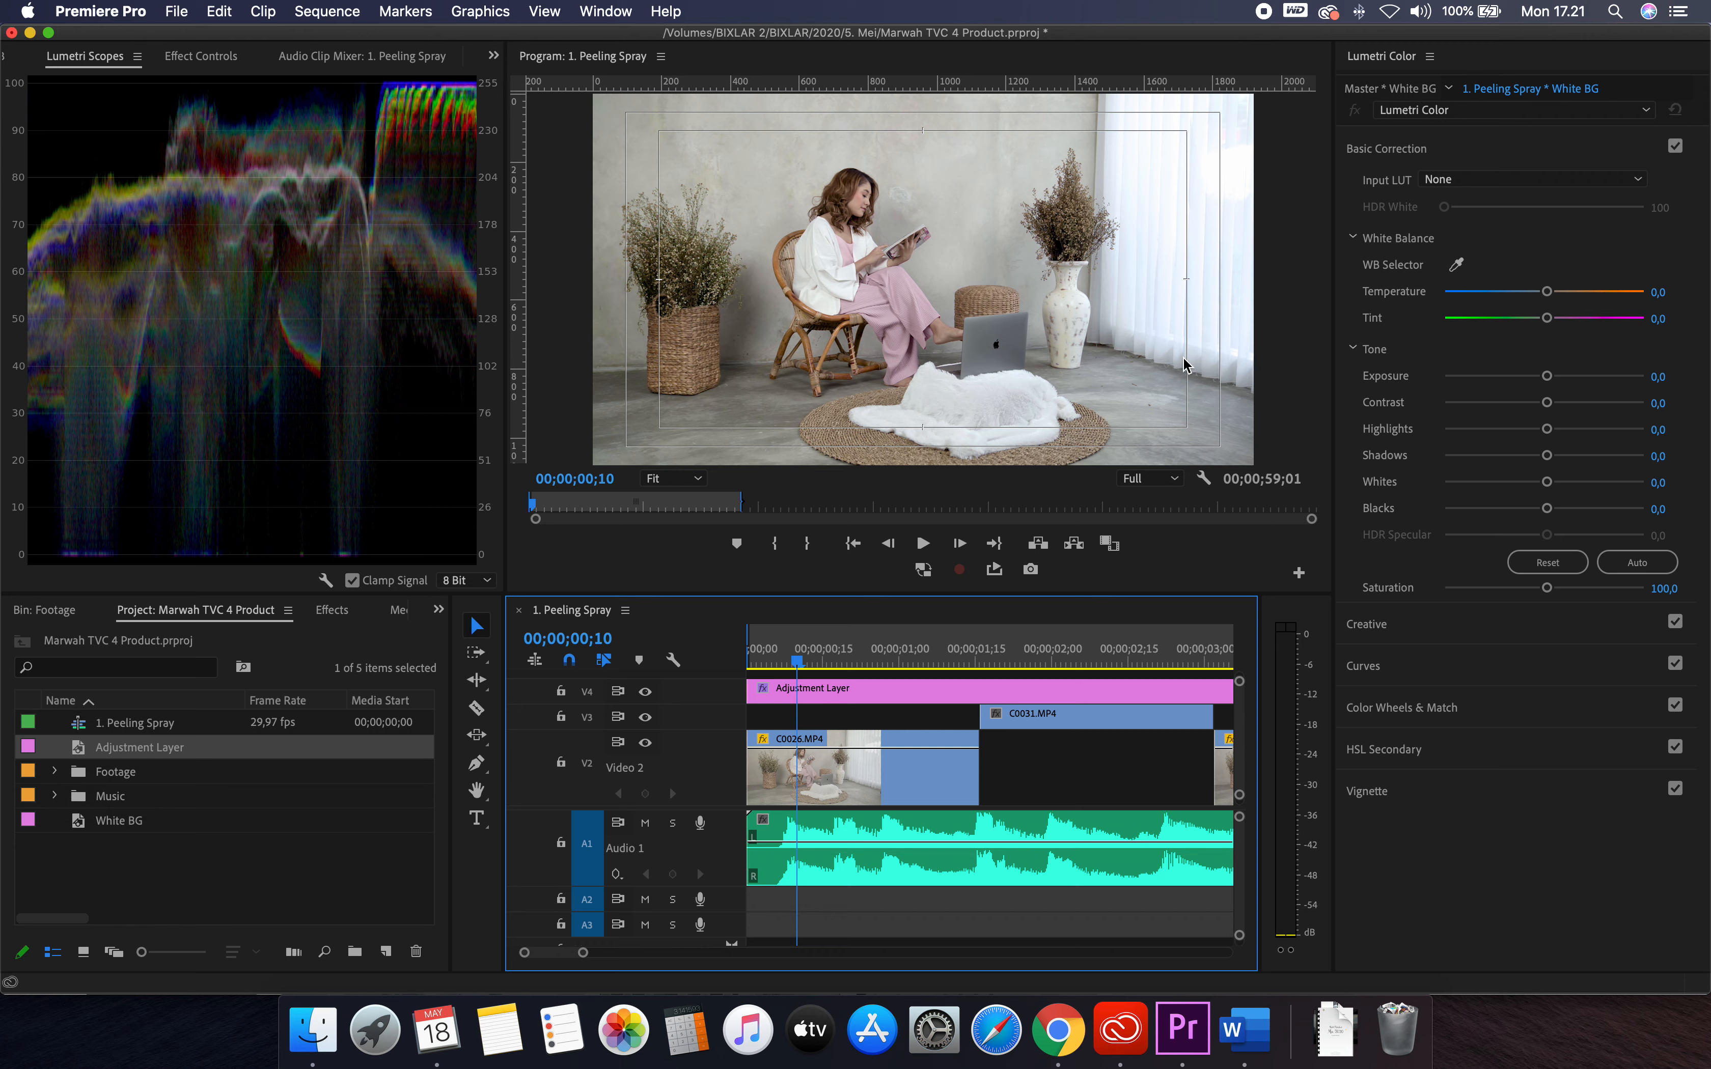
Try raising the White BG clip's Exposure to 2.7 with track V4 hidden, reset it and show V4 again
{"action": "left_click", "coordinate": [646, 693]}
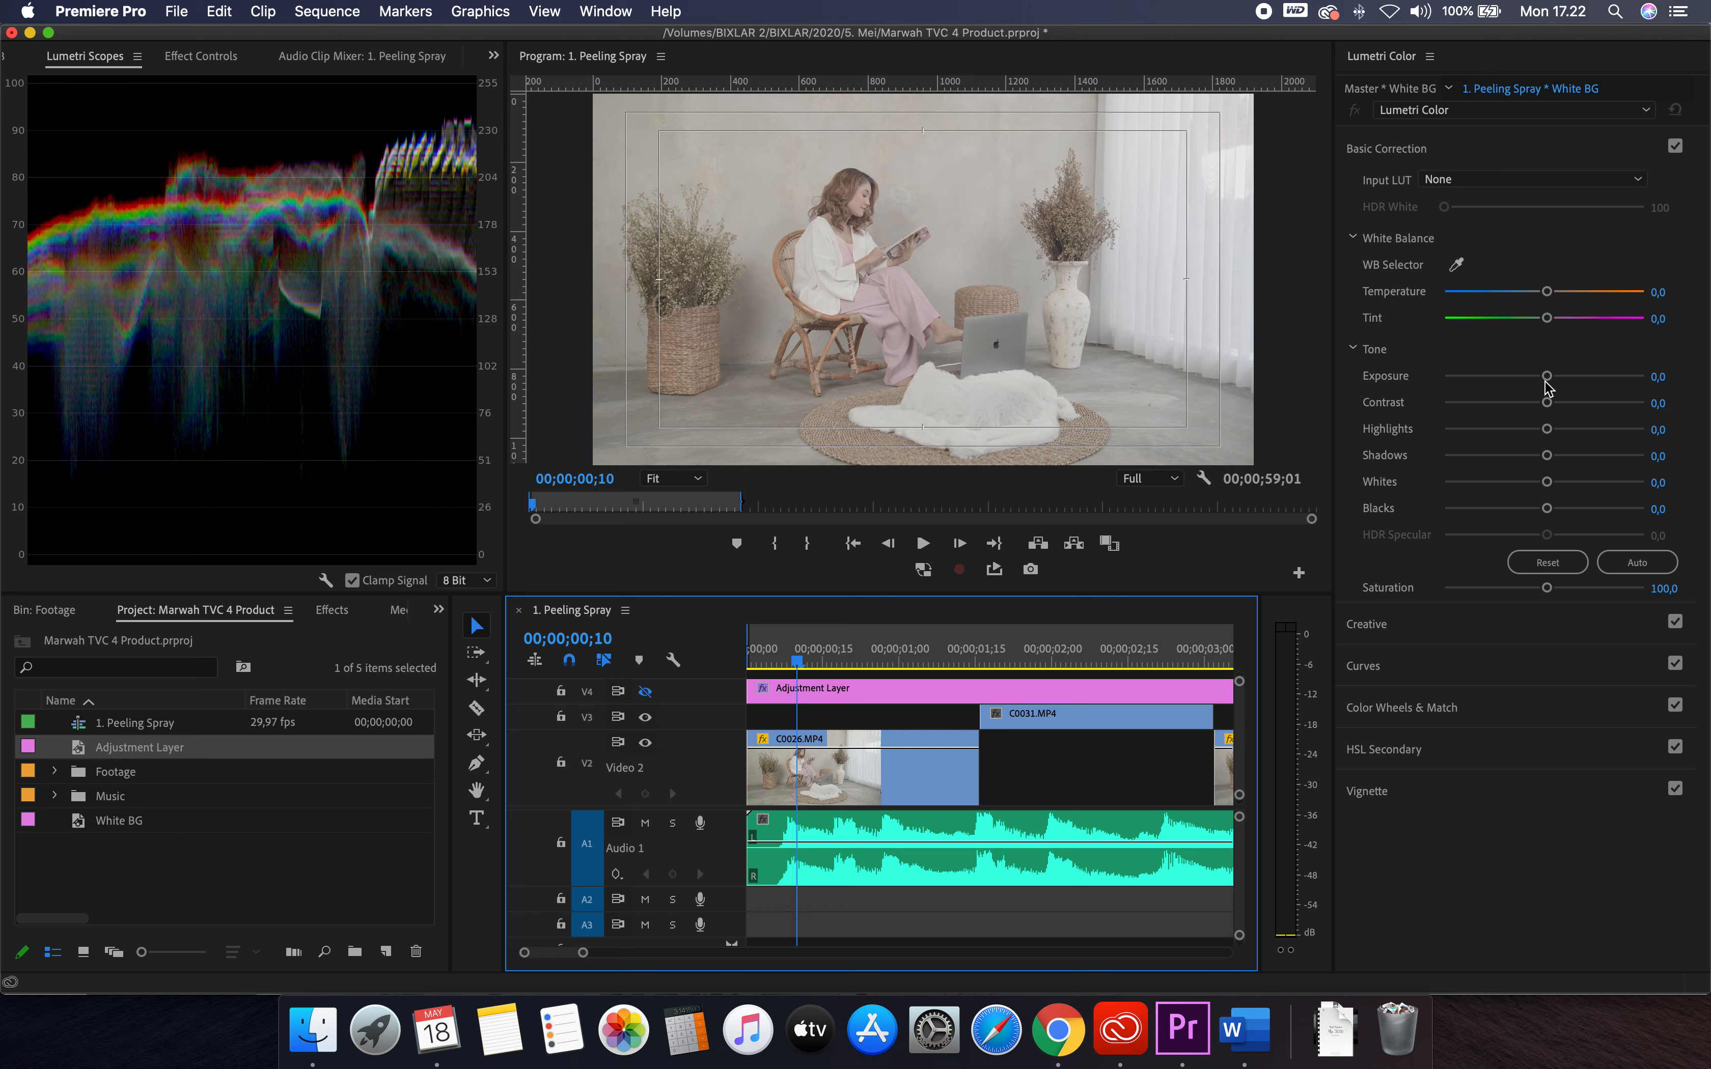
{"action": "left_click_drag", "start_coordinate": [1546, 375], "coordinate": [1599, 377]}
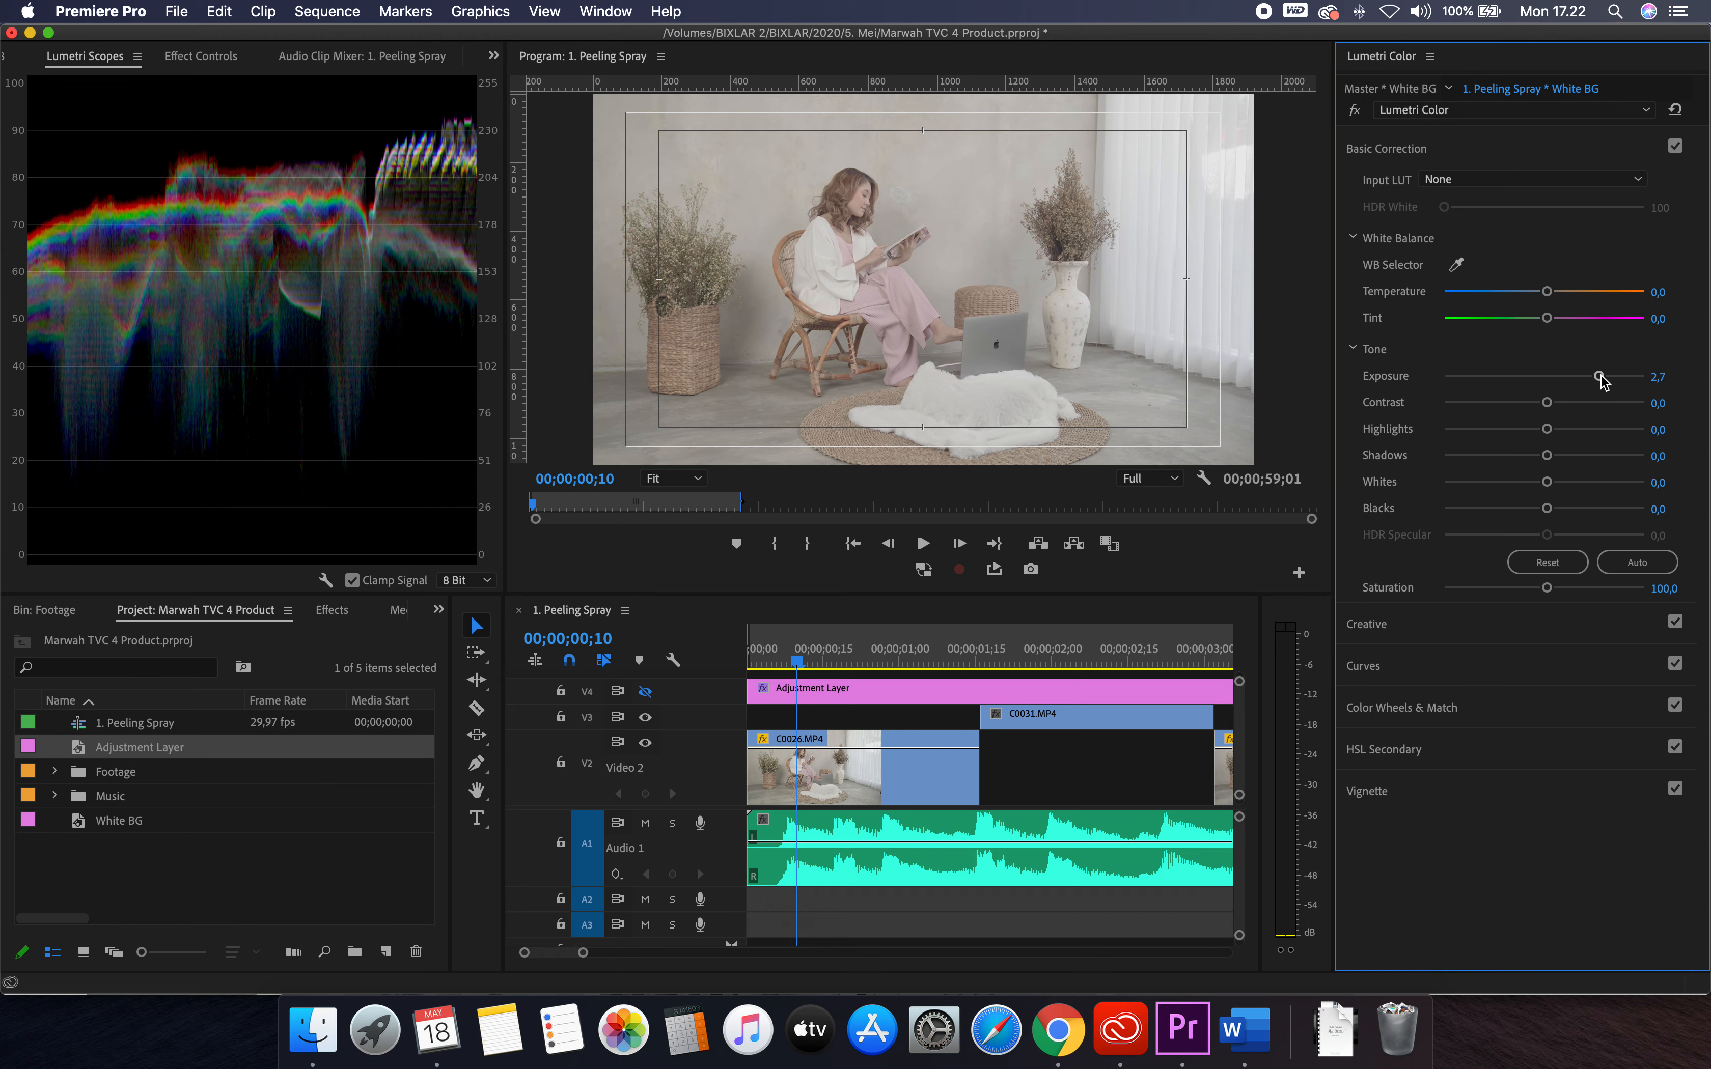
{"action": "double_click", "coordinate": [1601, 375]}
{"action": "left_click", "coordinate": [645, 691]}
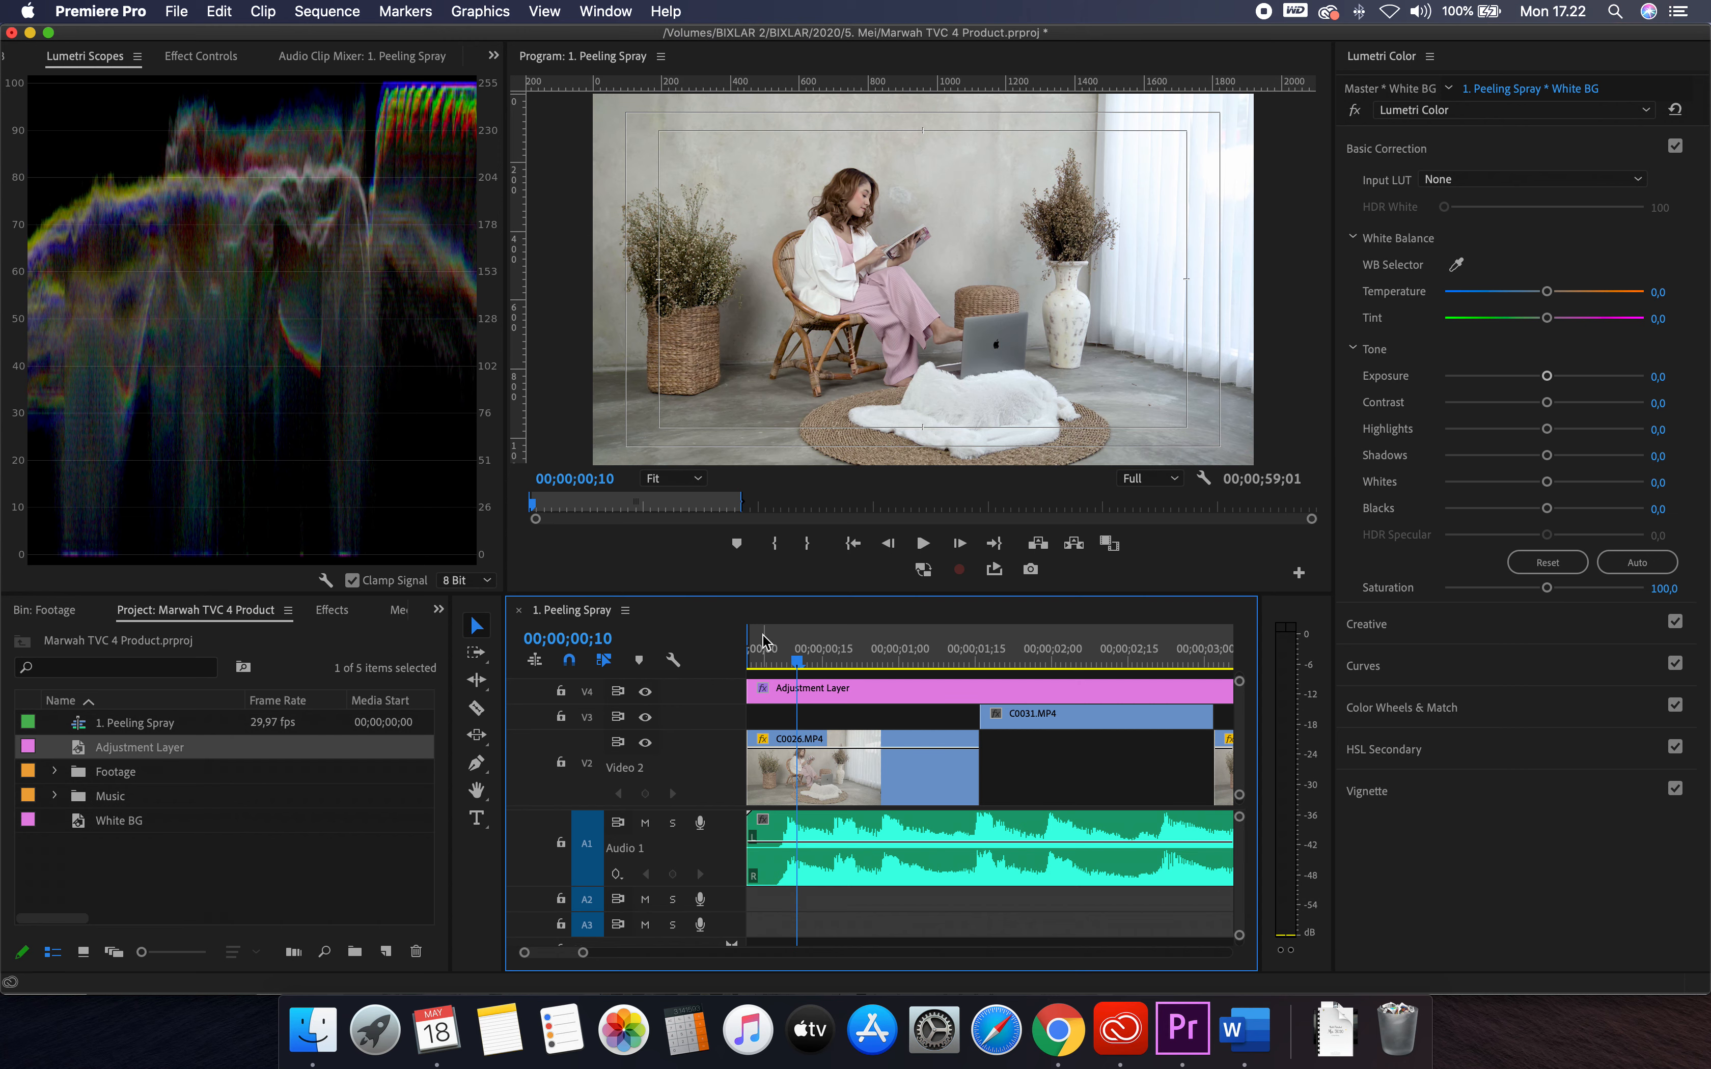
Set the White BG clip's Exposure to 4.2
{"action": "left_click_drag", "start_coordinate": [1559, 375], "coordinate": [1629, 377]}
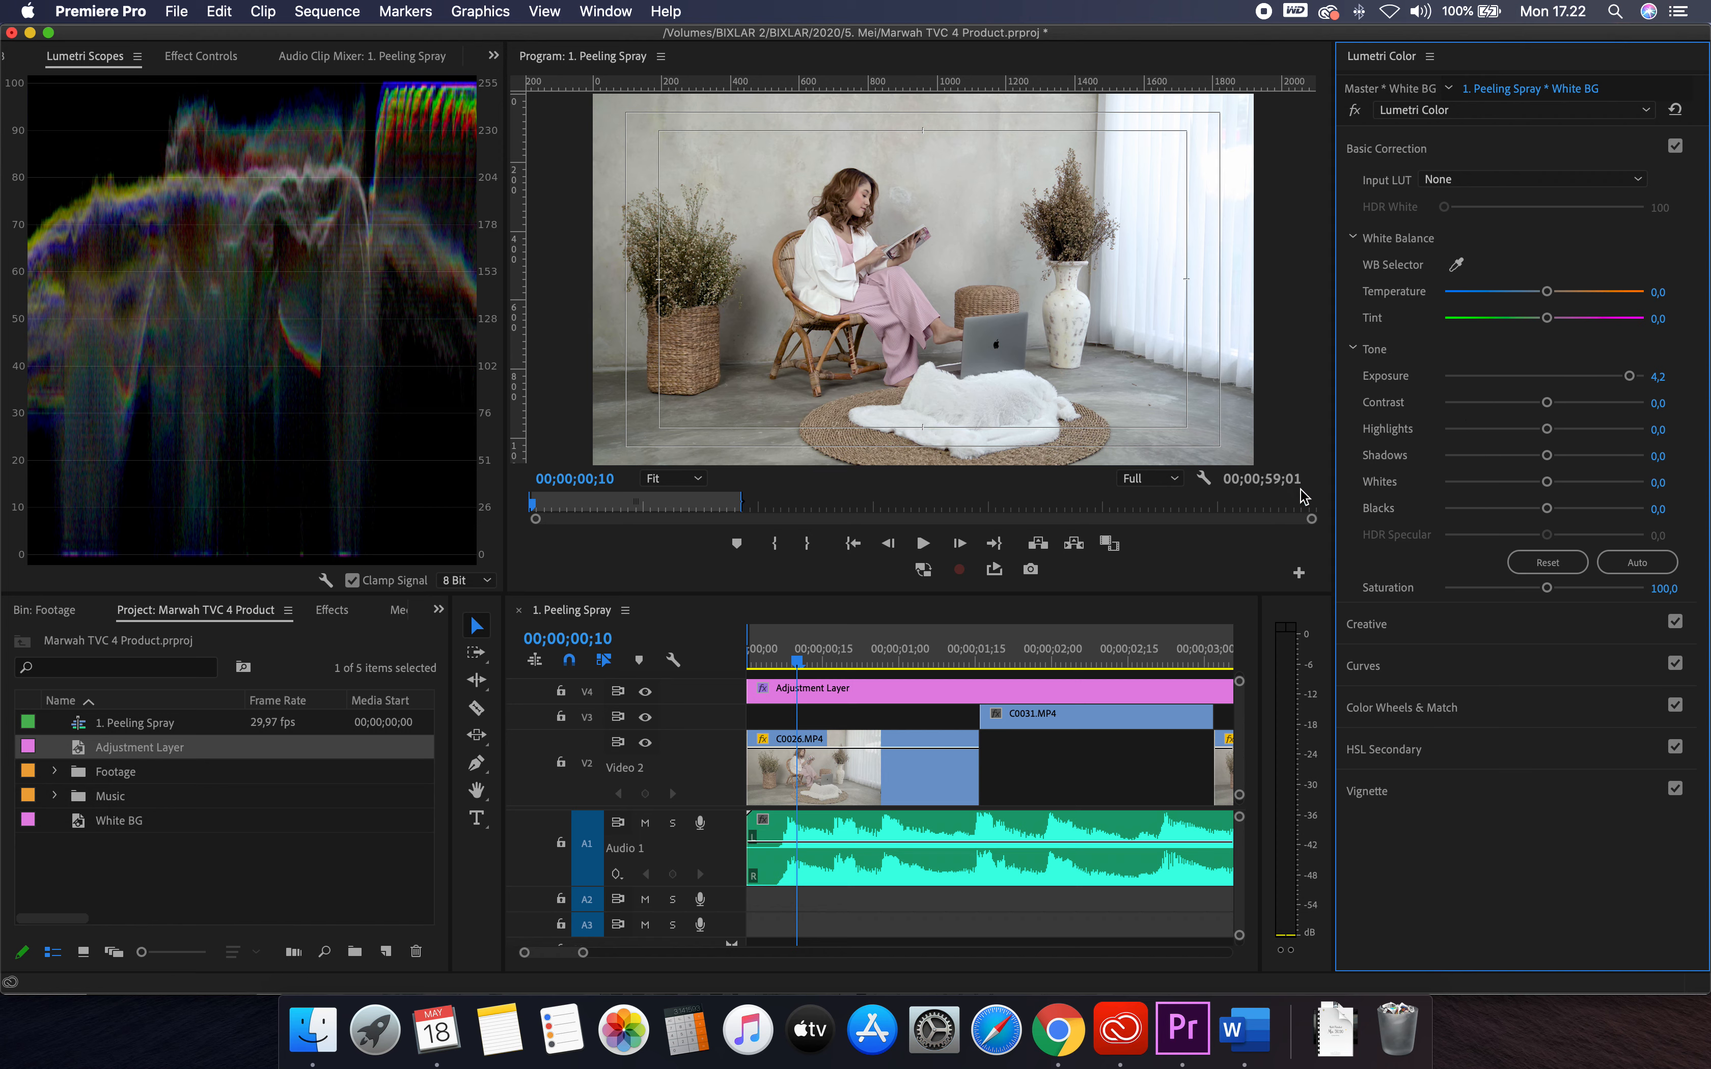
Try raising the adjustment layer's Exposure to 2.2 and reset it
{"action": "left_click", "coordinate": [868, 693]}
{"action": "left_click_drag", "start_coordinate": [1547, 376], "coordinate": [1590, 386]}
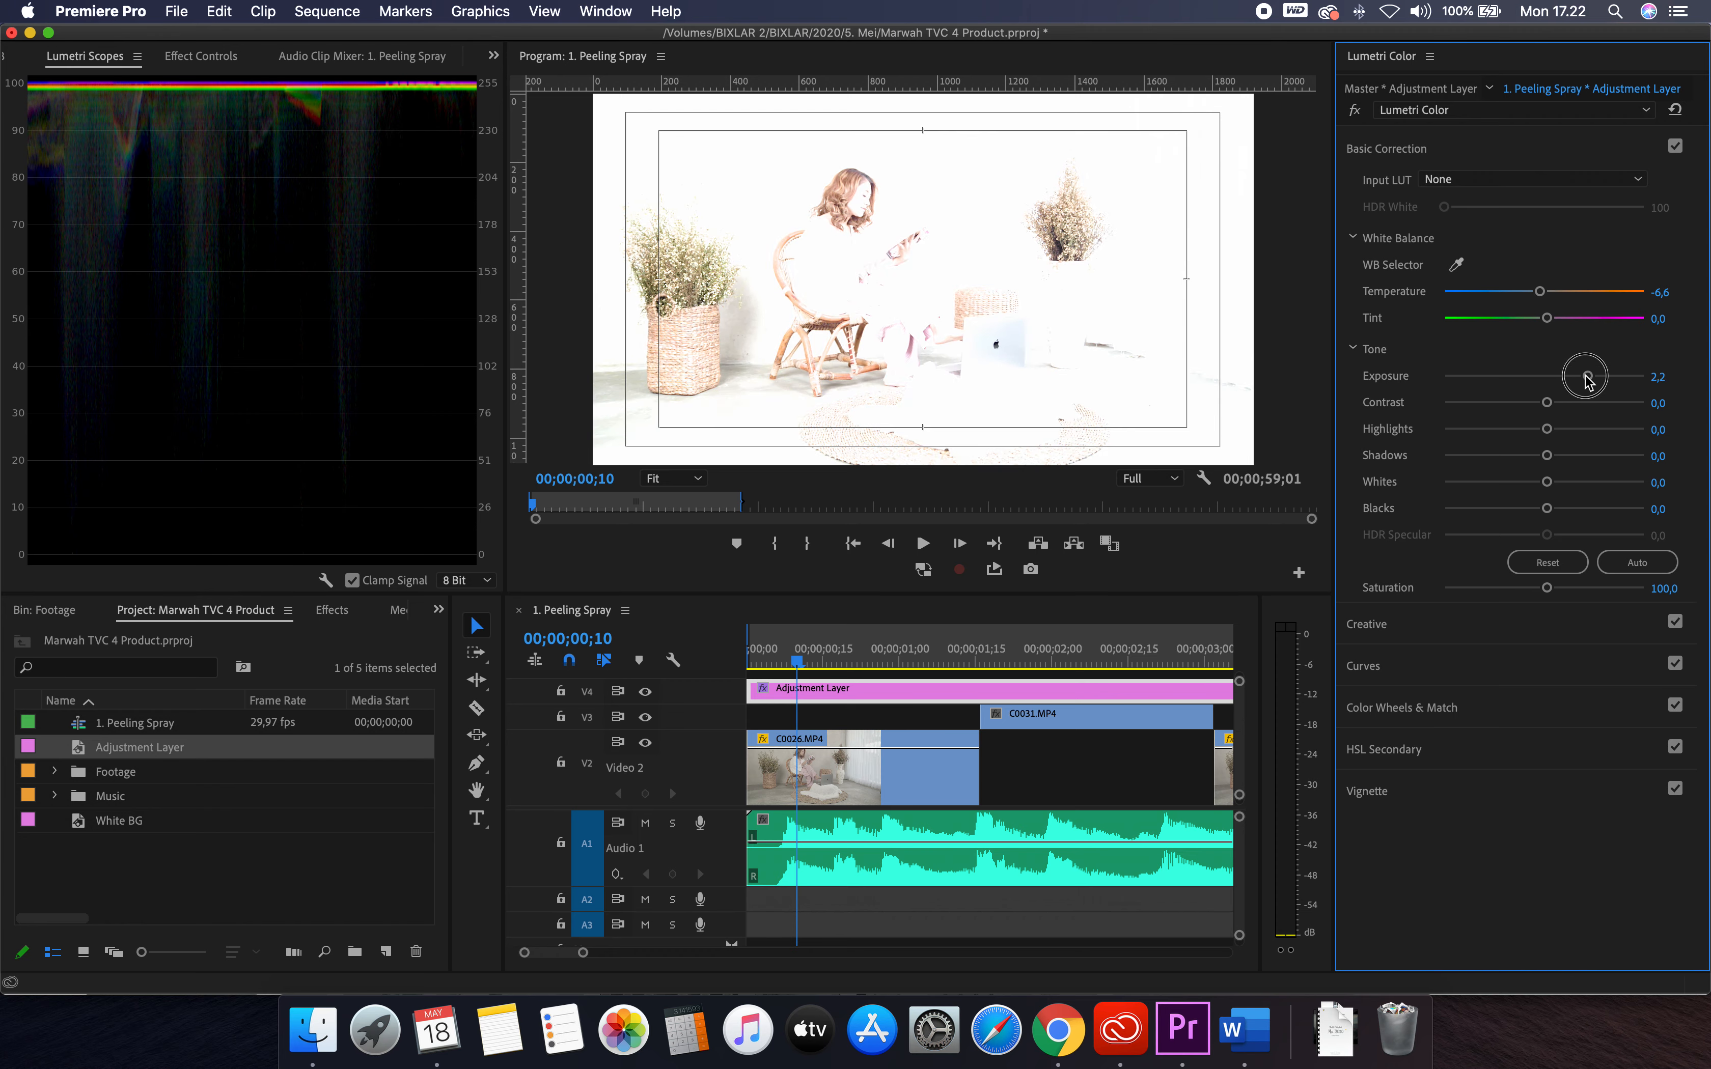
{"action": "double_click", "coordinate": [1591, 378]}
Reselect the adjustment layer on track V4 for colour correction
{"action": "left_click", "coordinate": [813, 725]}
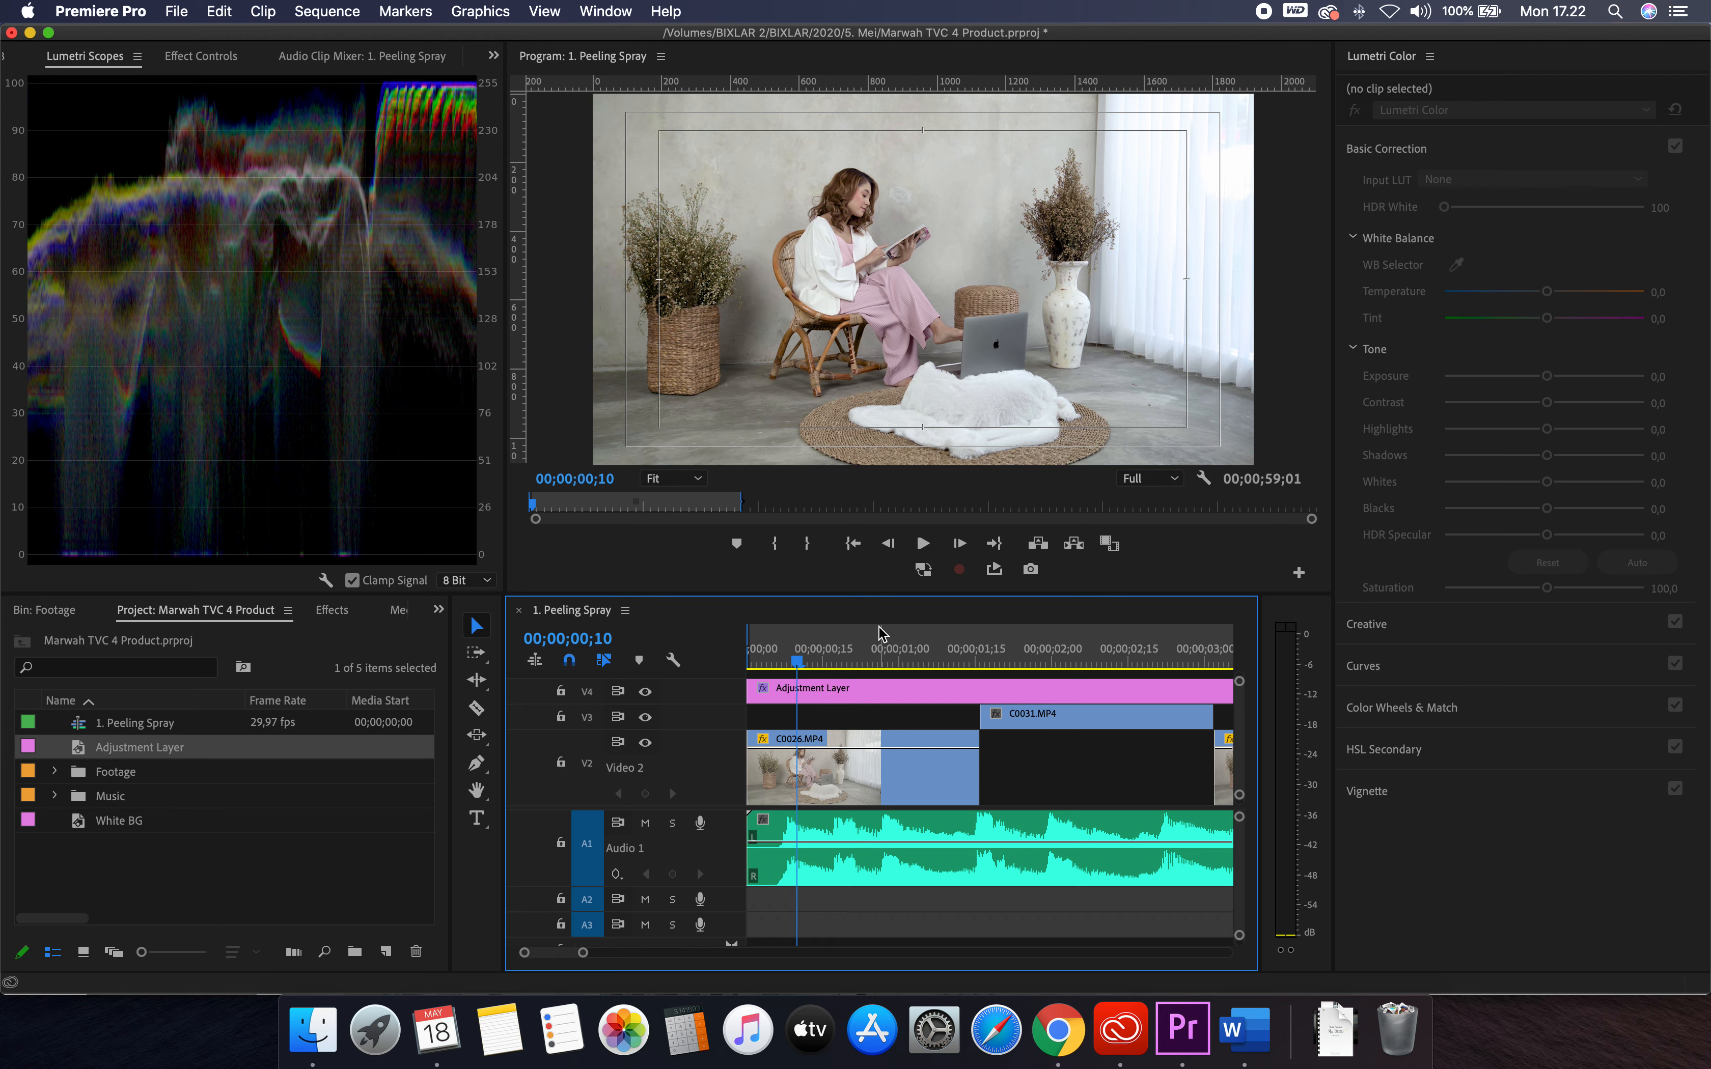
{"action": "left_click", "coordinate": [841, 690]}
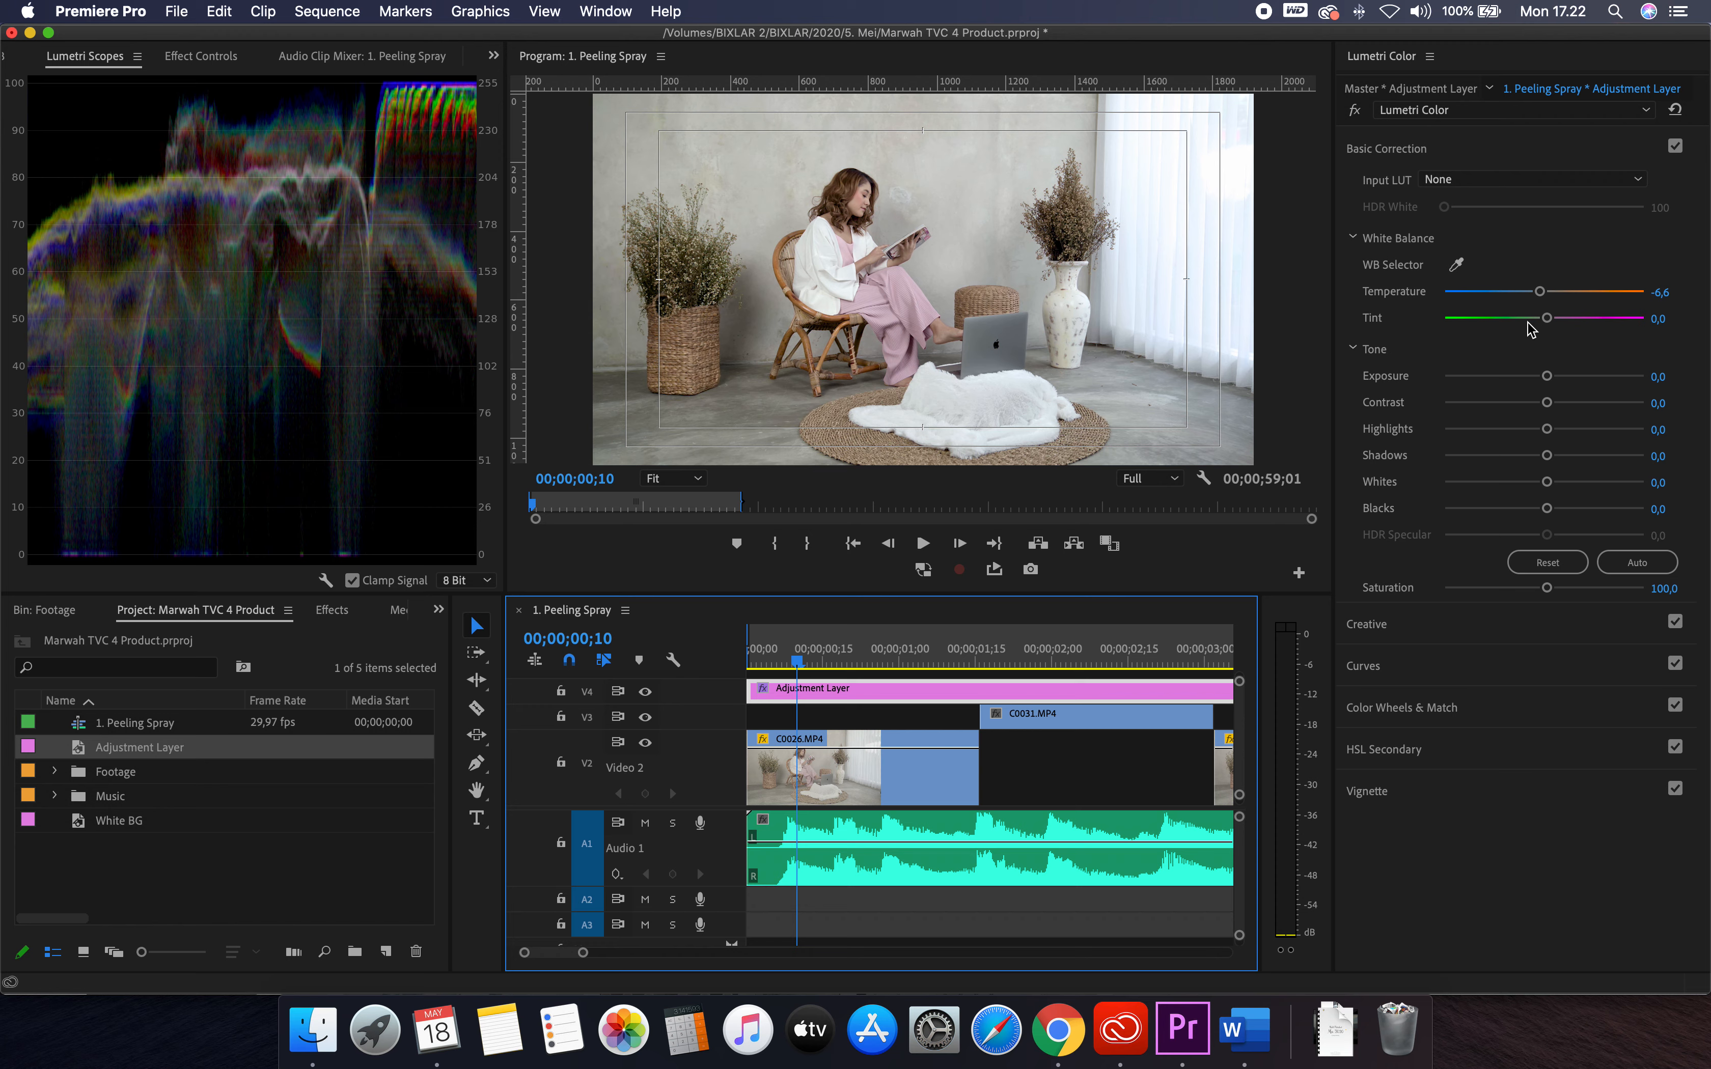
Try tinting the adjustment layer's Midtones color wheel toward orange and toward blue, and reset it
{"action": "left_click", "coordinate": [1406, 626]}
{"action": "left_click", "coordinate": [1364, 758]}
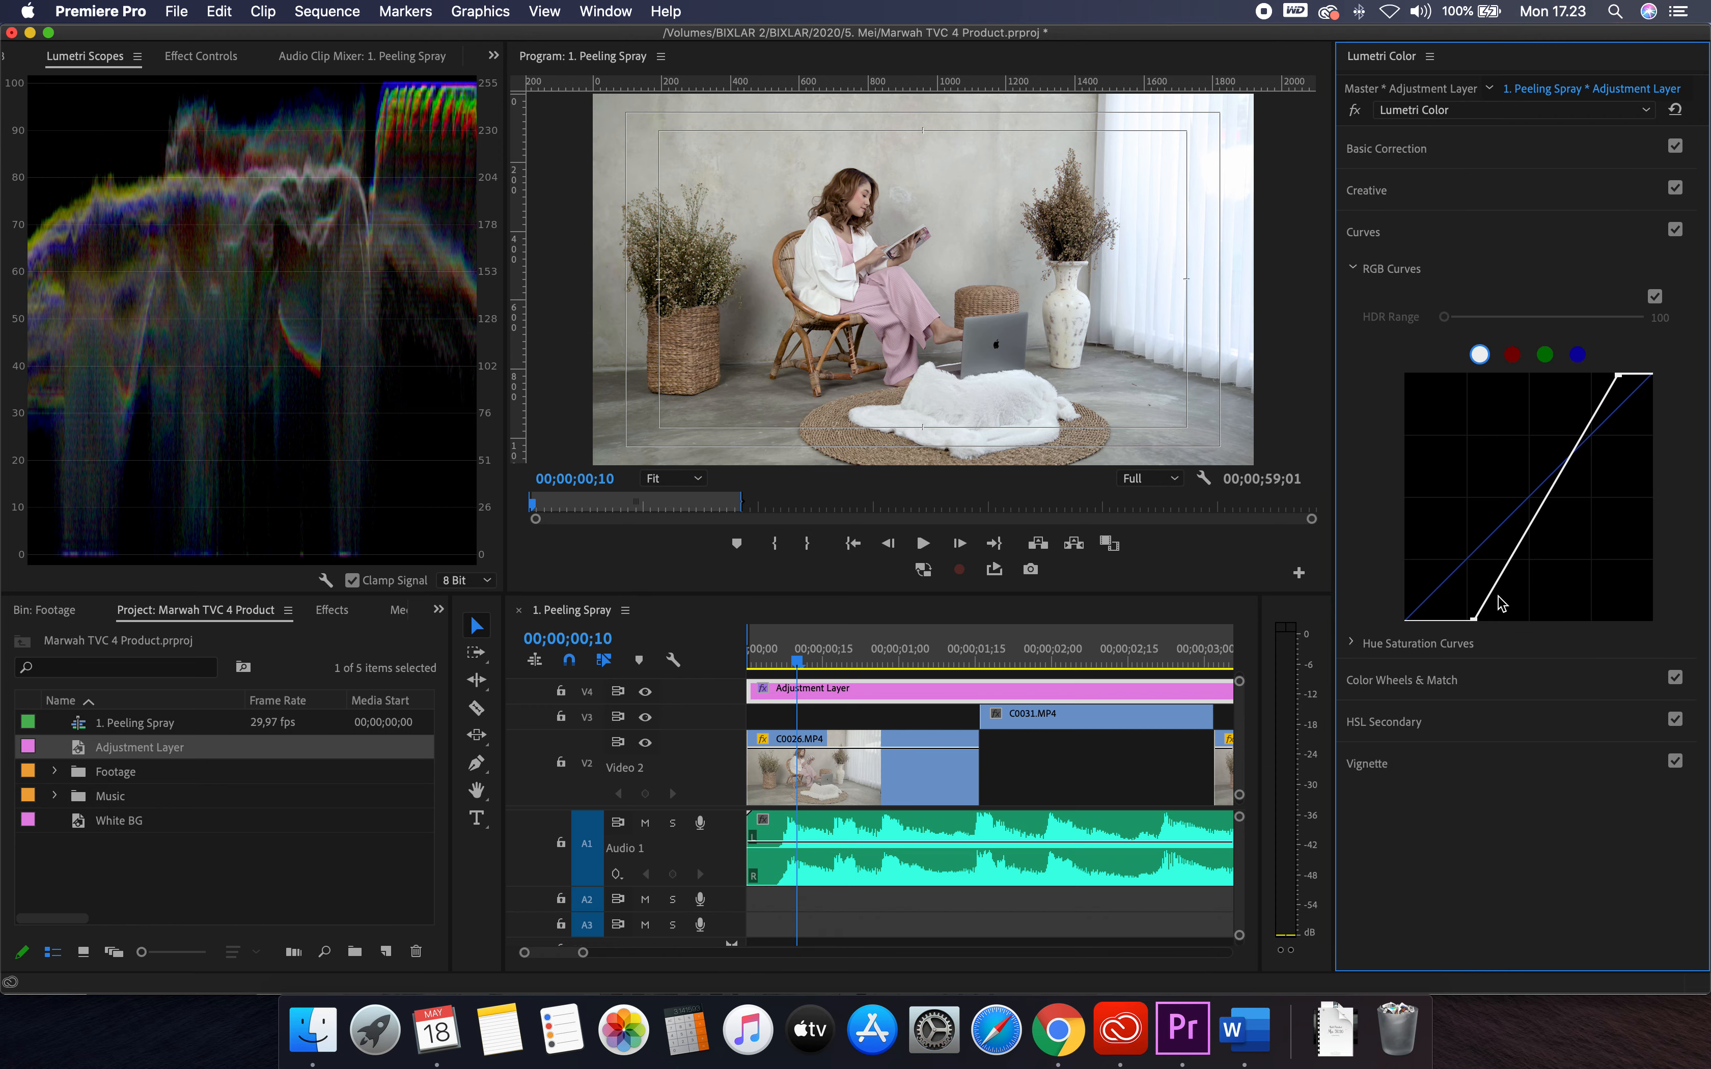
{"action": "left_click", "coordinate": [1388, 682]}
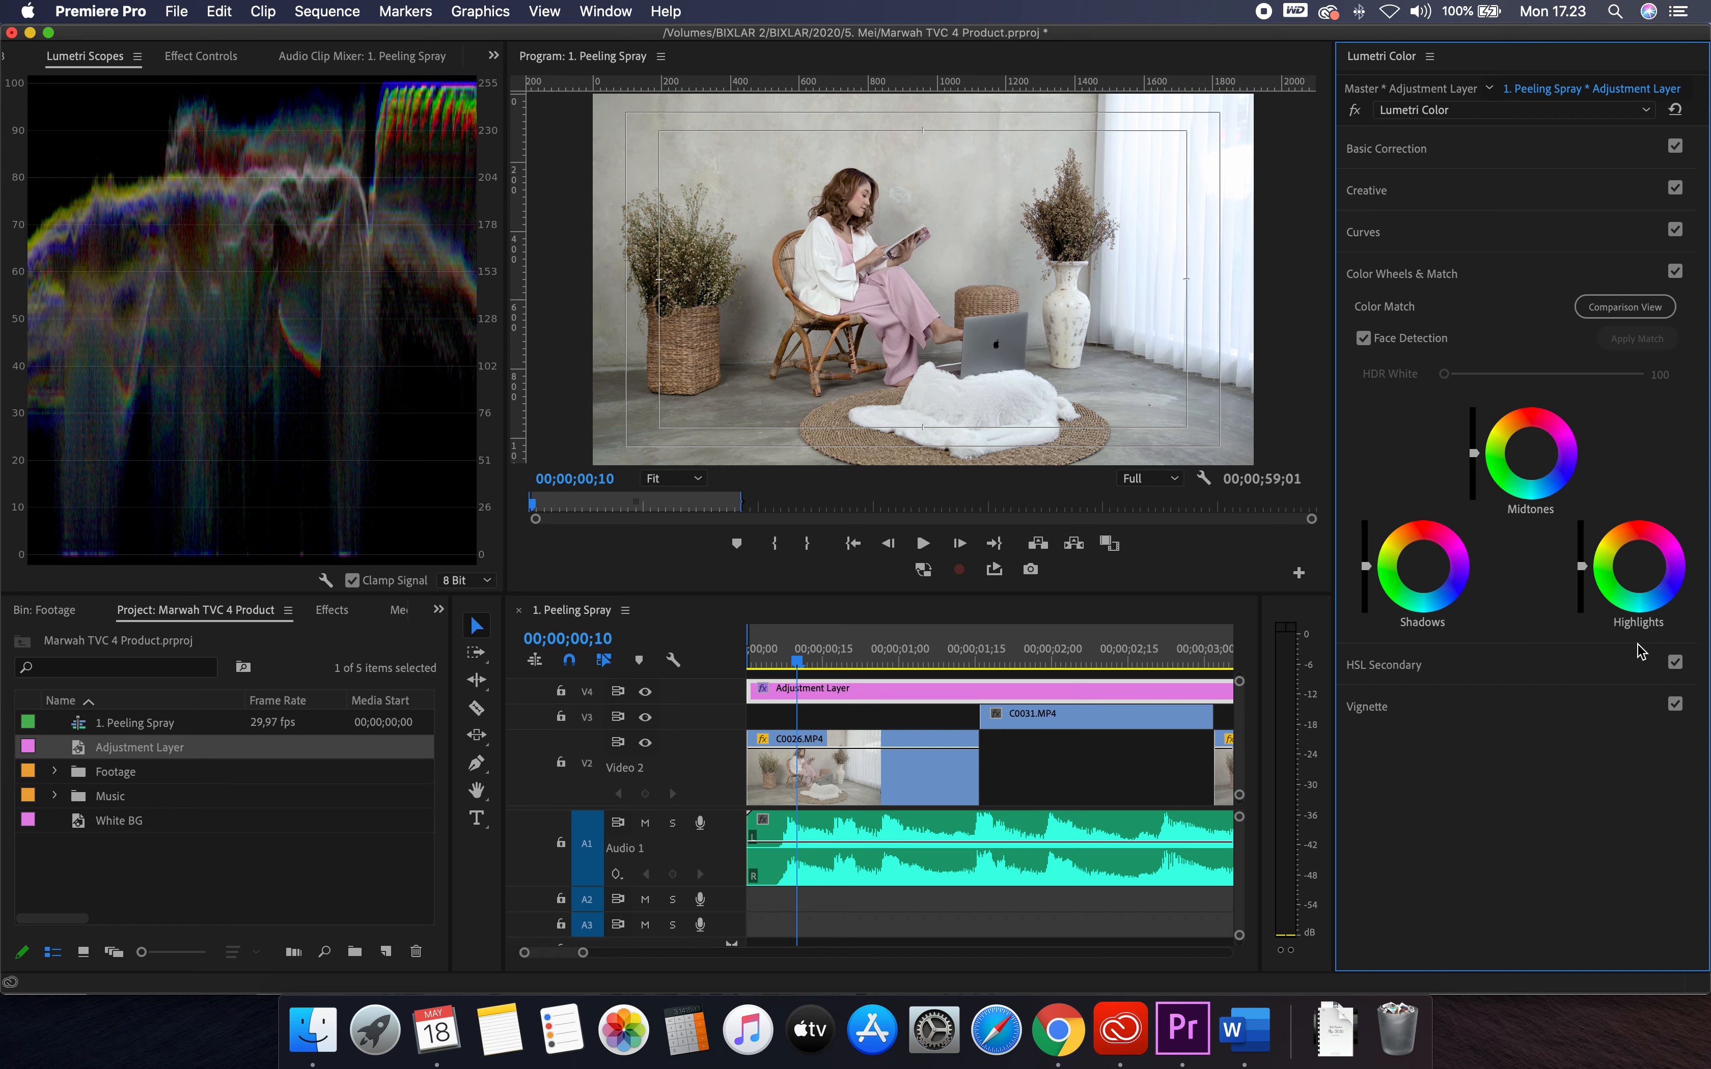
{"action": "left_click", "coordinate": [1531, 451]}
{"action": "left_click_drag", "start_coordinate": [1531, 452], "coordinate": [1519, 437]}
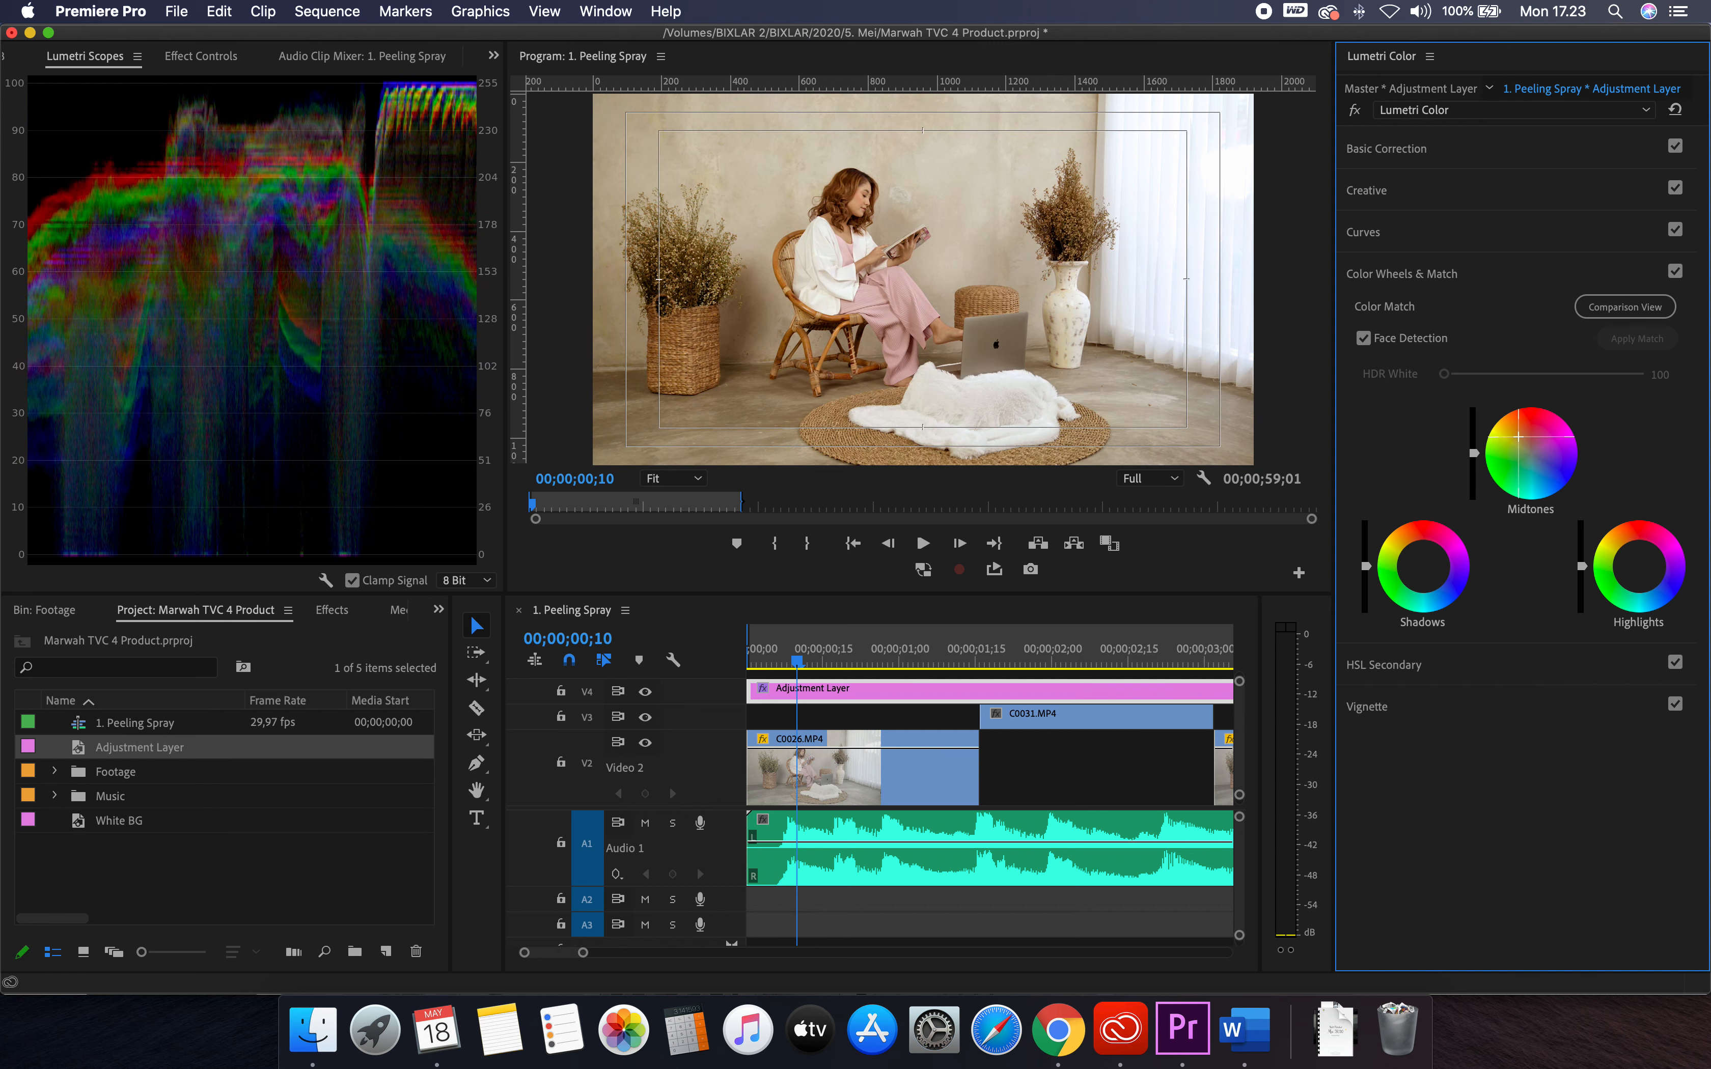
{"action": "left_click_drag", "start_coordinate": [1518, 436], "coordinate": [1535, 462]}
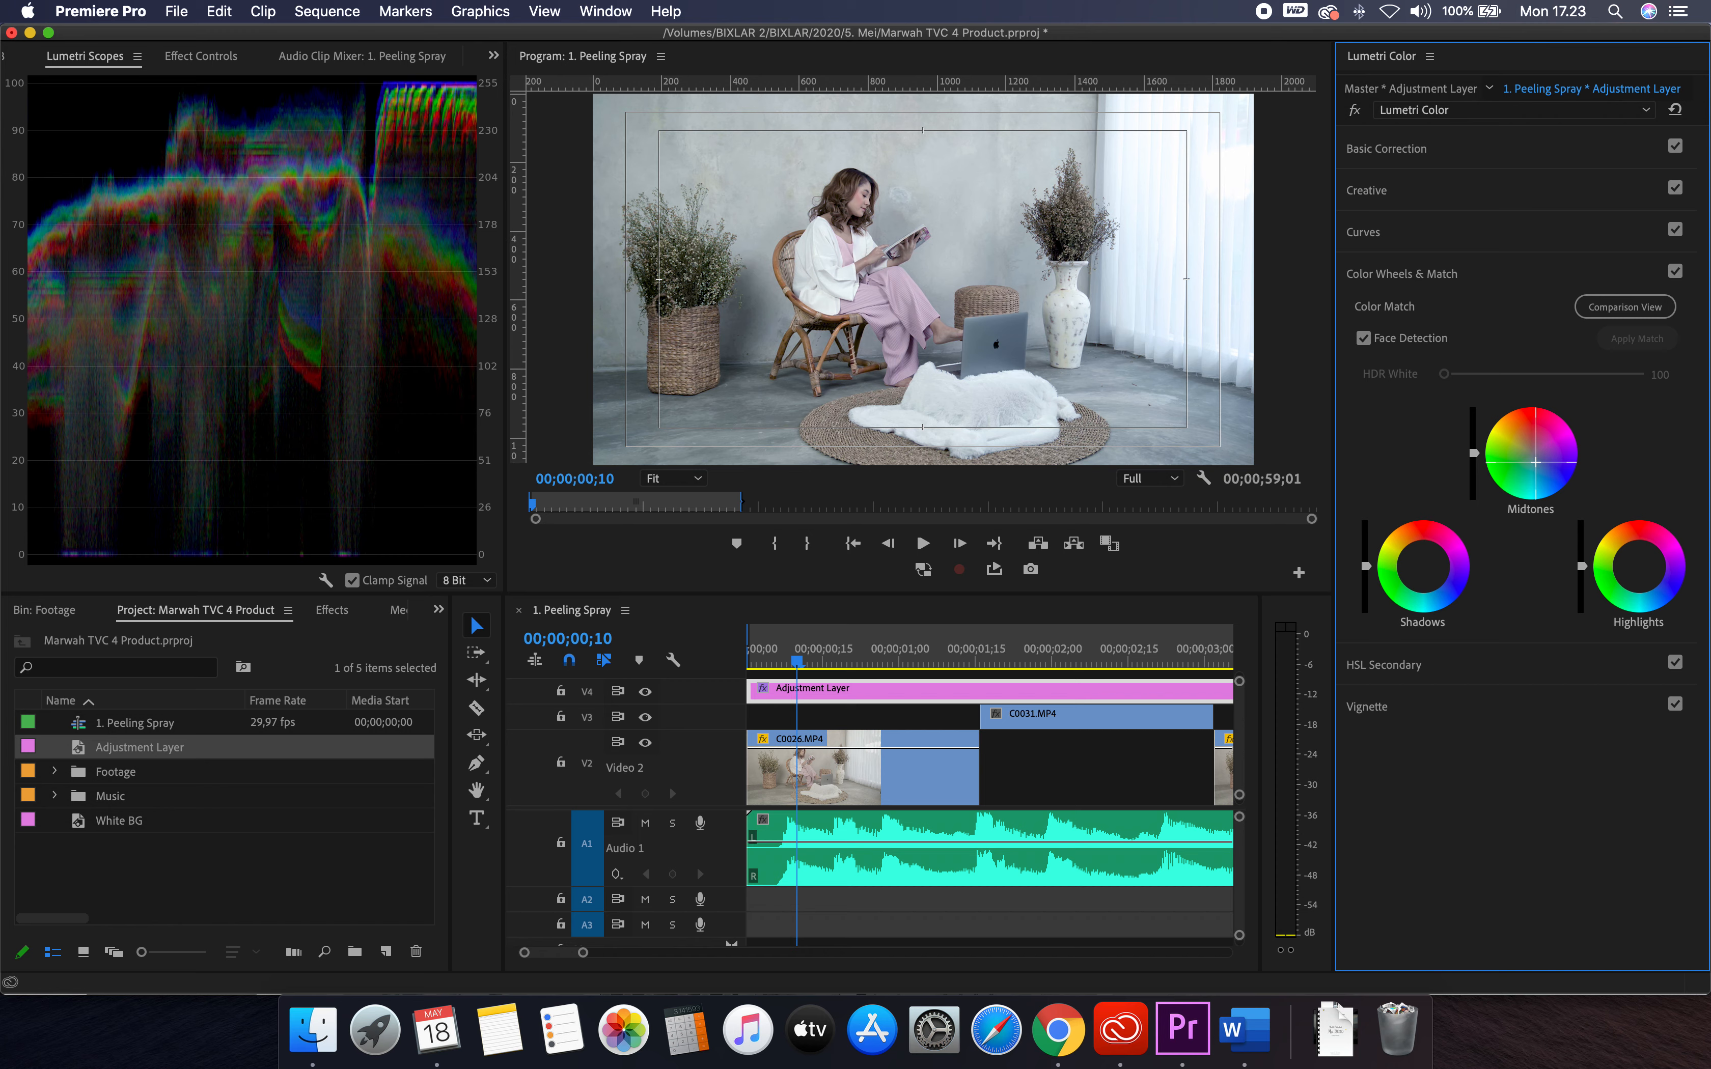
{"action": "left_click_drag", "start_coordinate": [1535, 462], "coordinate": [1534, 458]}
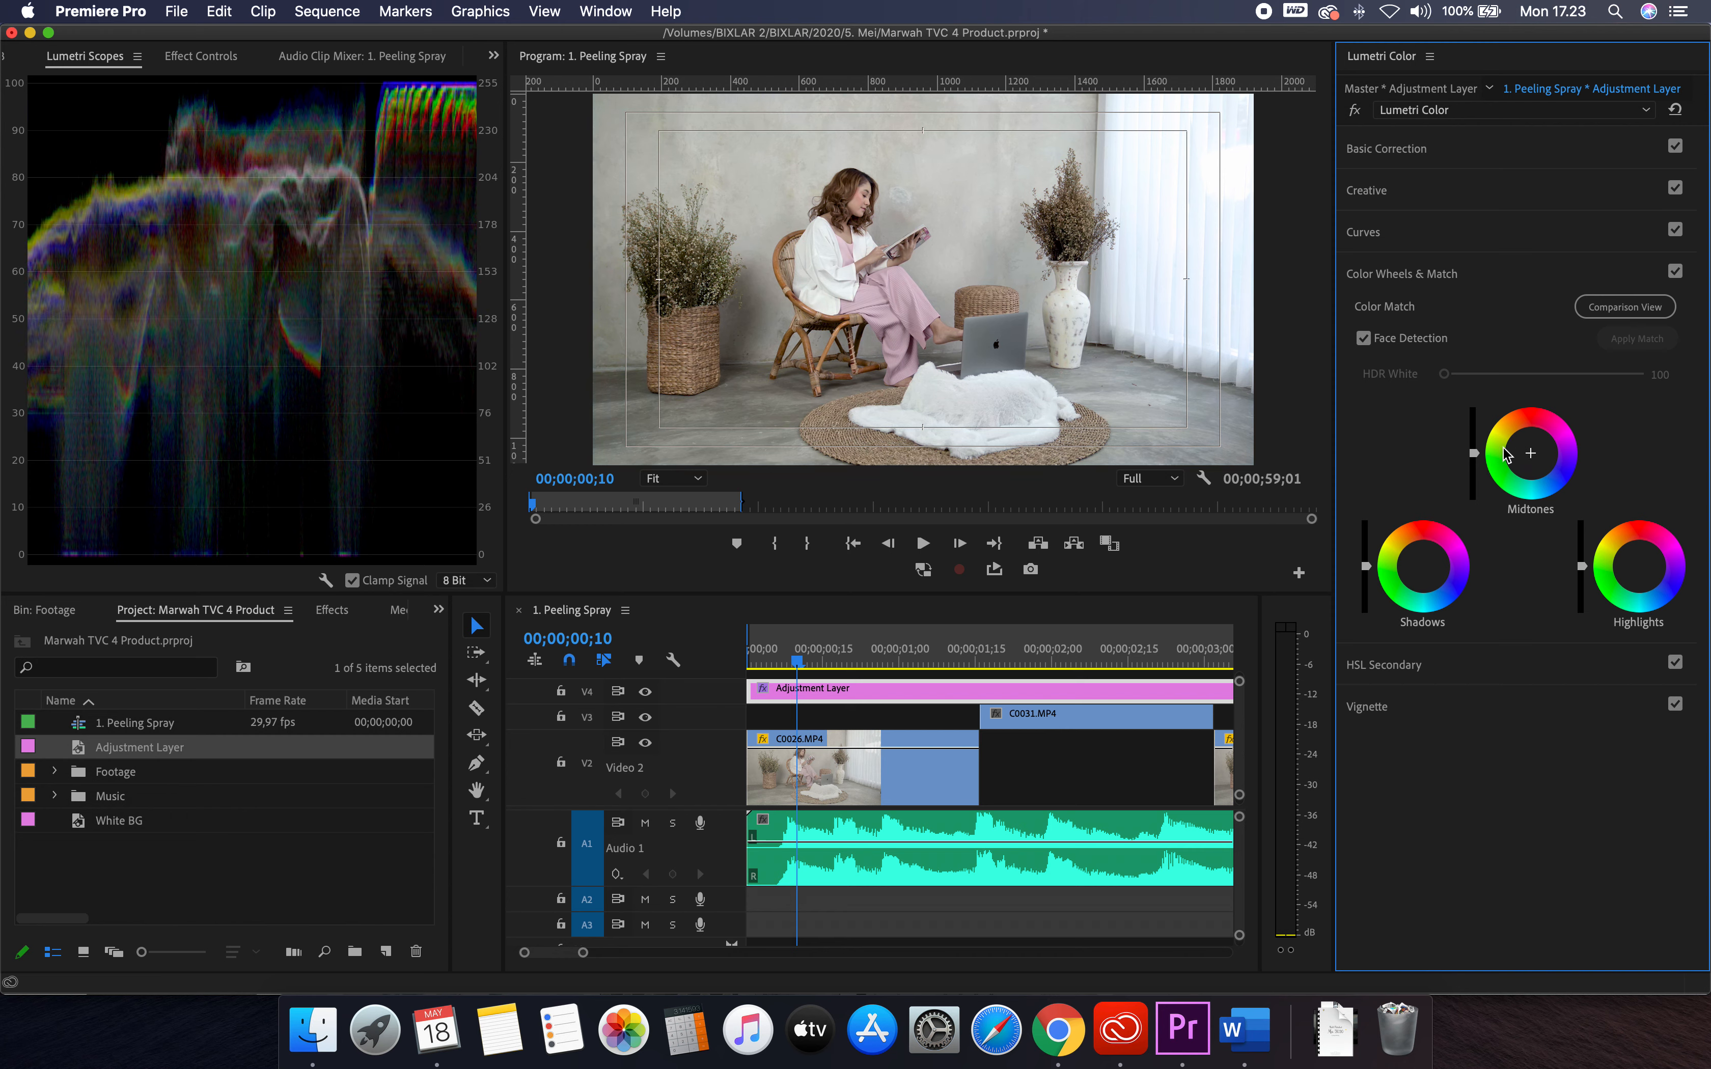
Try shifting the Midtones color wheel toward green, yellow and orange-red, and reset it
{"action": "left_click_drag", "start_coordinate": [1534, 459], "coordinate": [1522, 453]}
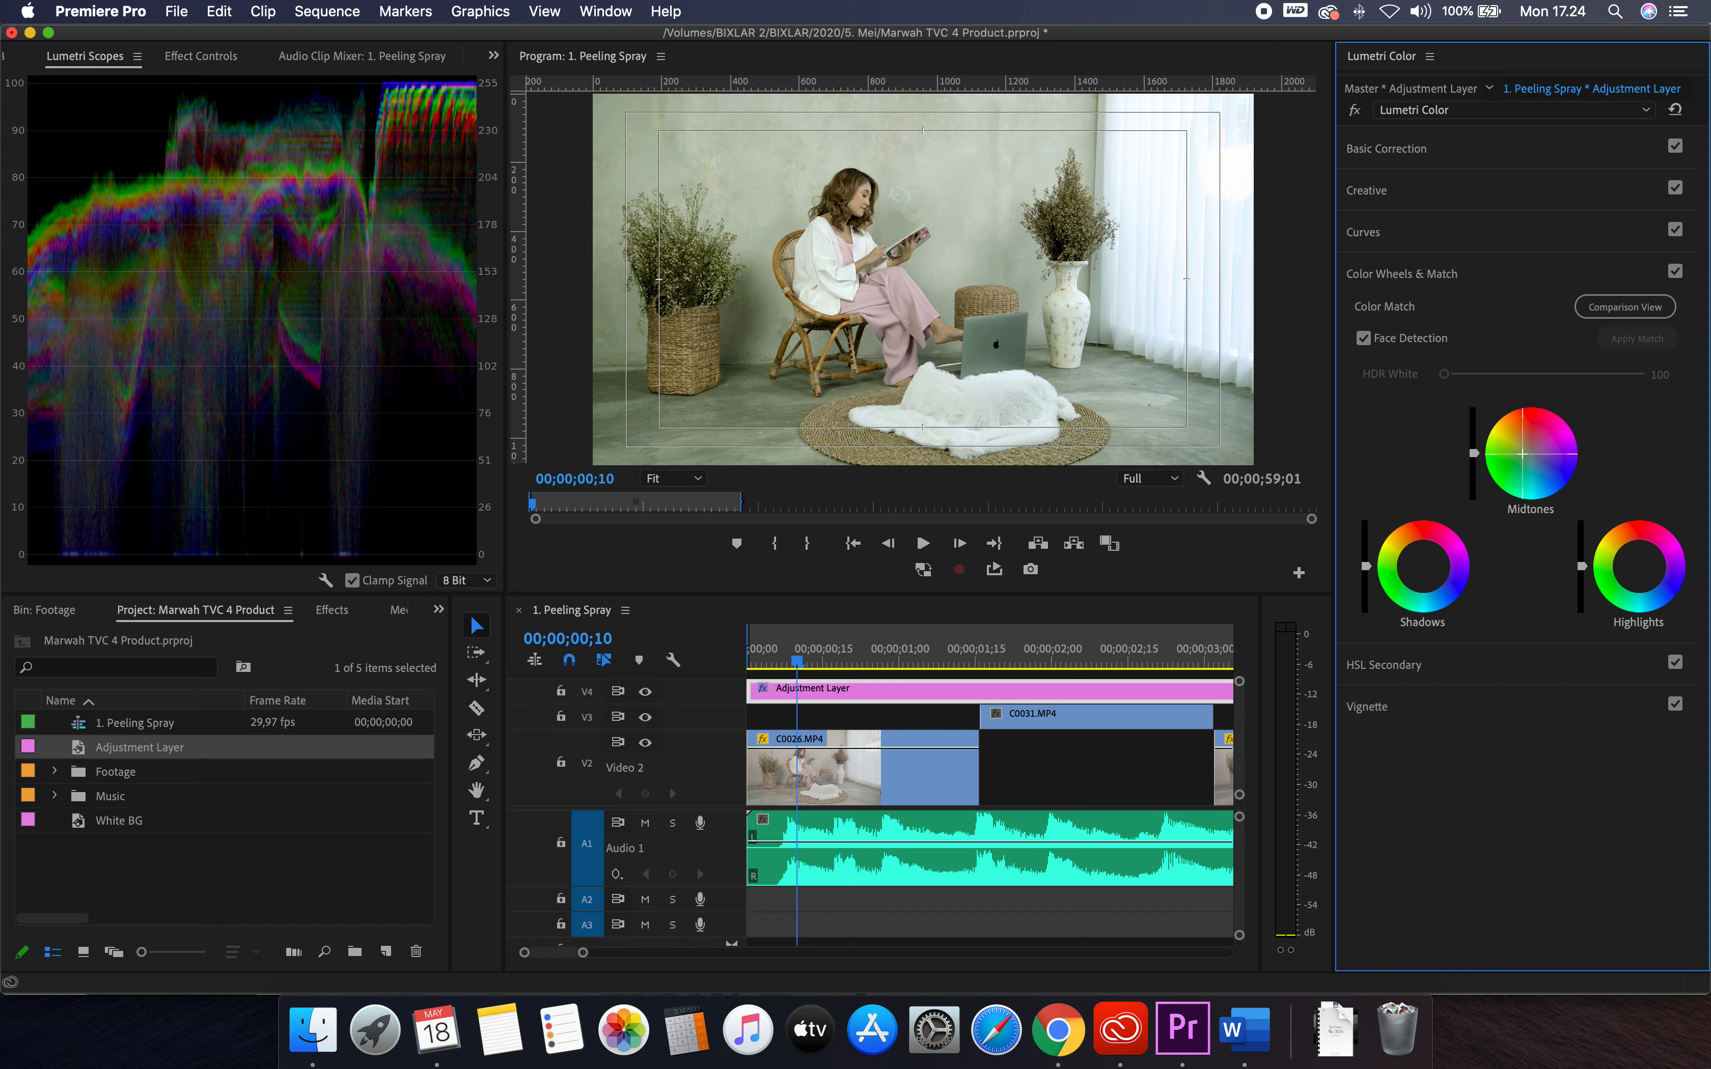
{"action": "left_click_drag", "start_coordinate": [1522, 453], "coordinate": [1523, 446]}
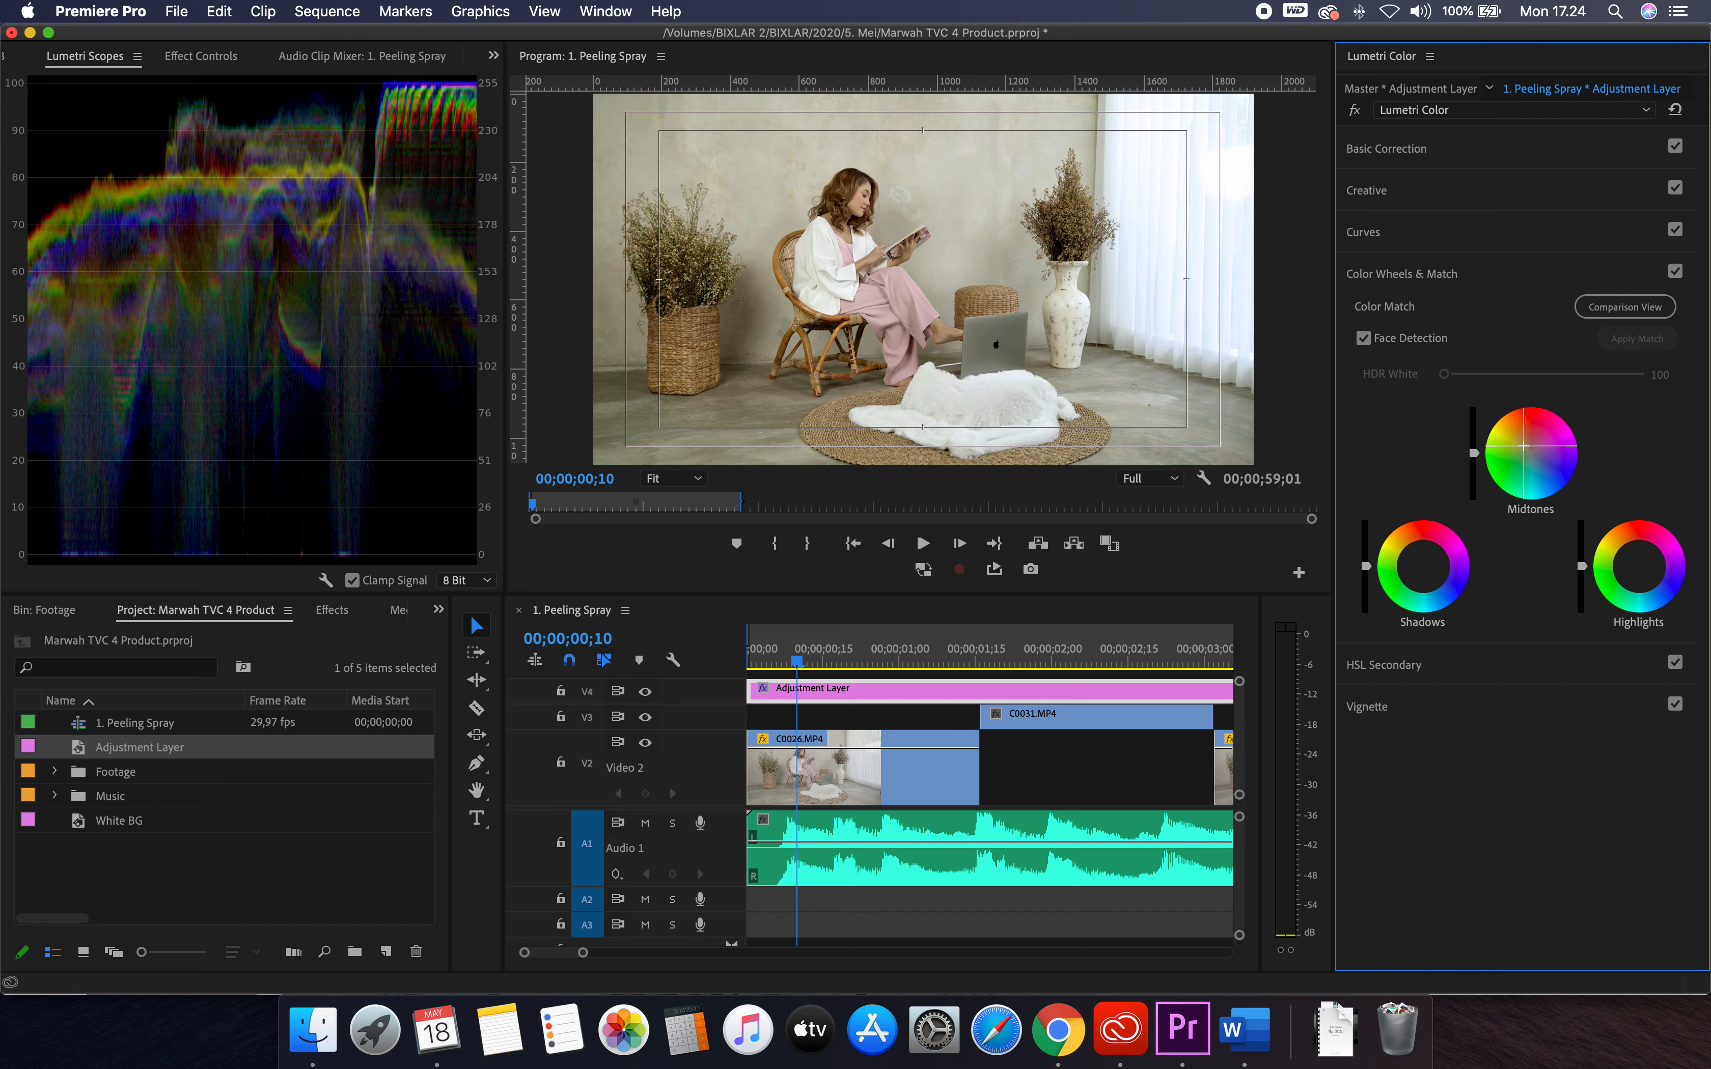
{"action": "left_click_drag", "start_coordinate": [1523, 446], "coordinate": [1523, 445]}
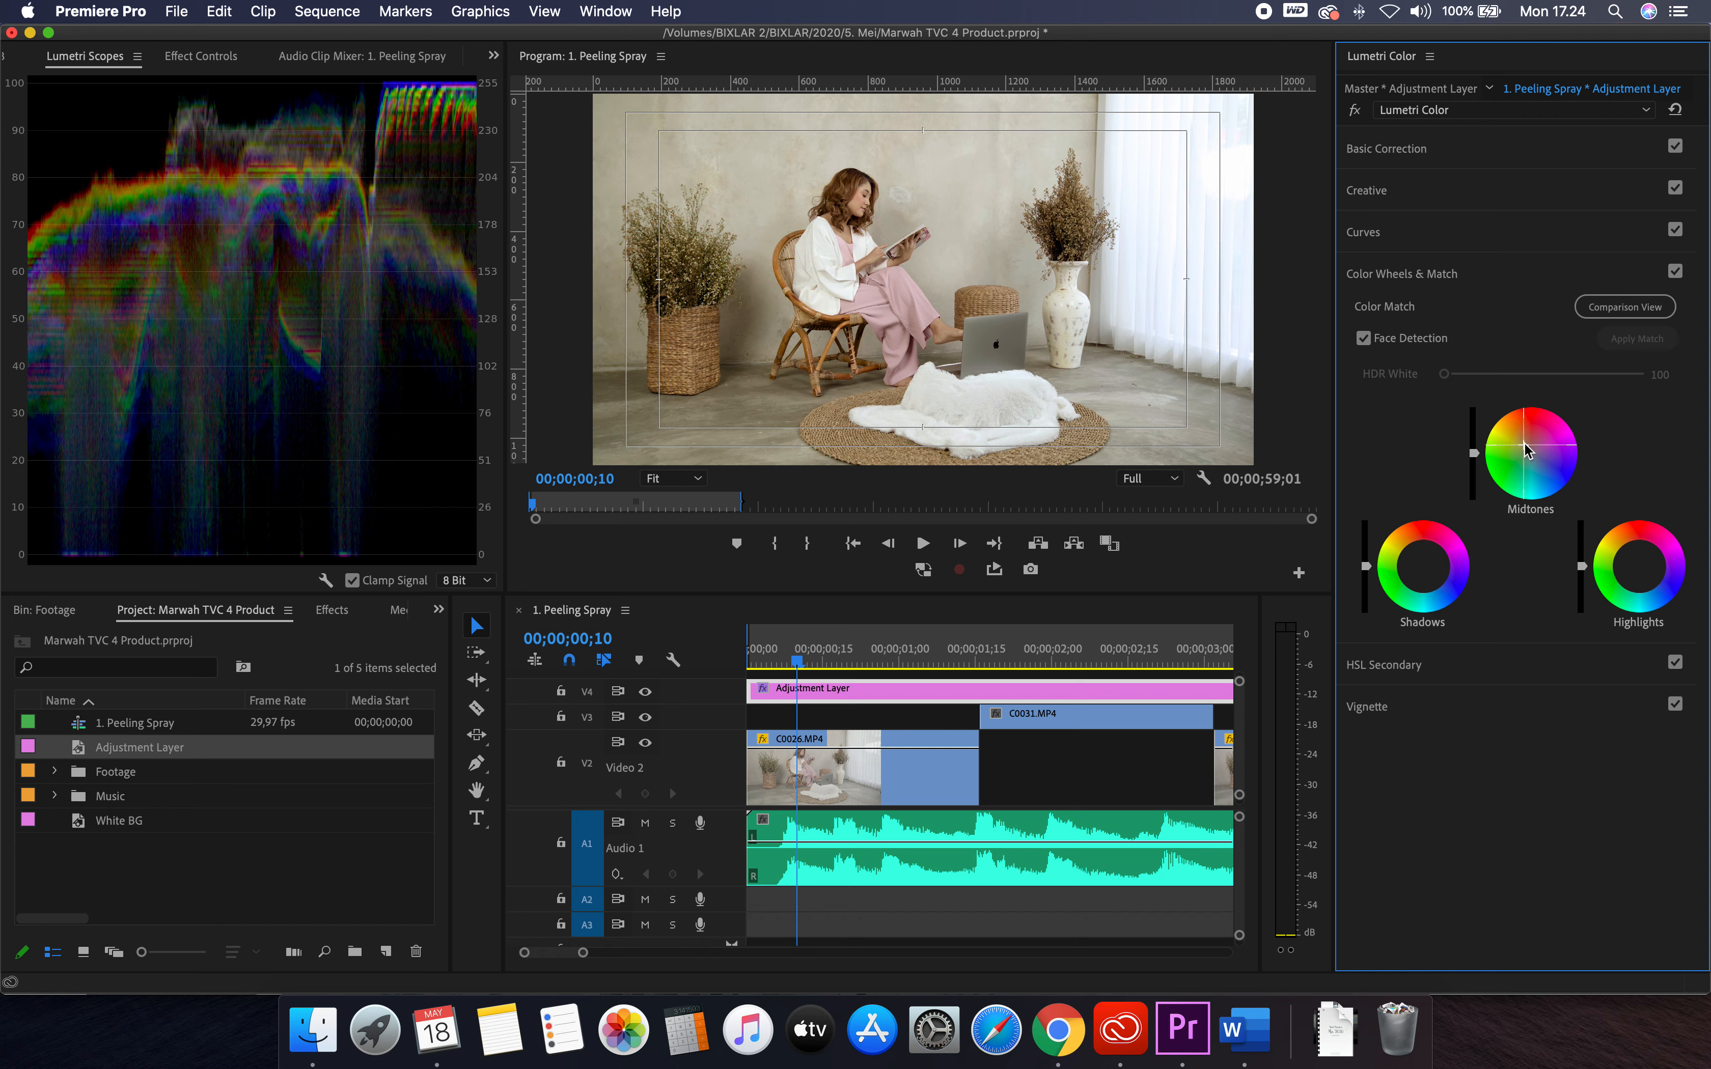
{"action": "left_click_drag", "start_coordinate": [1524, 444], "coordinate": [1526, 440]}
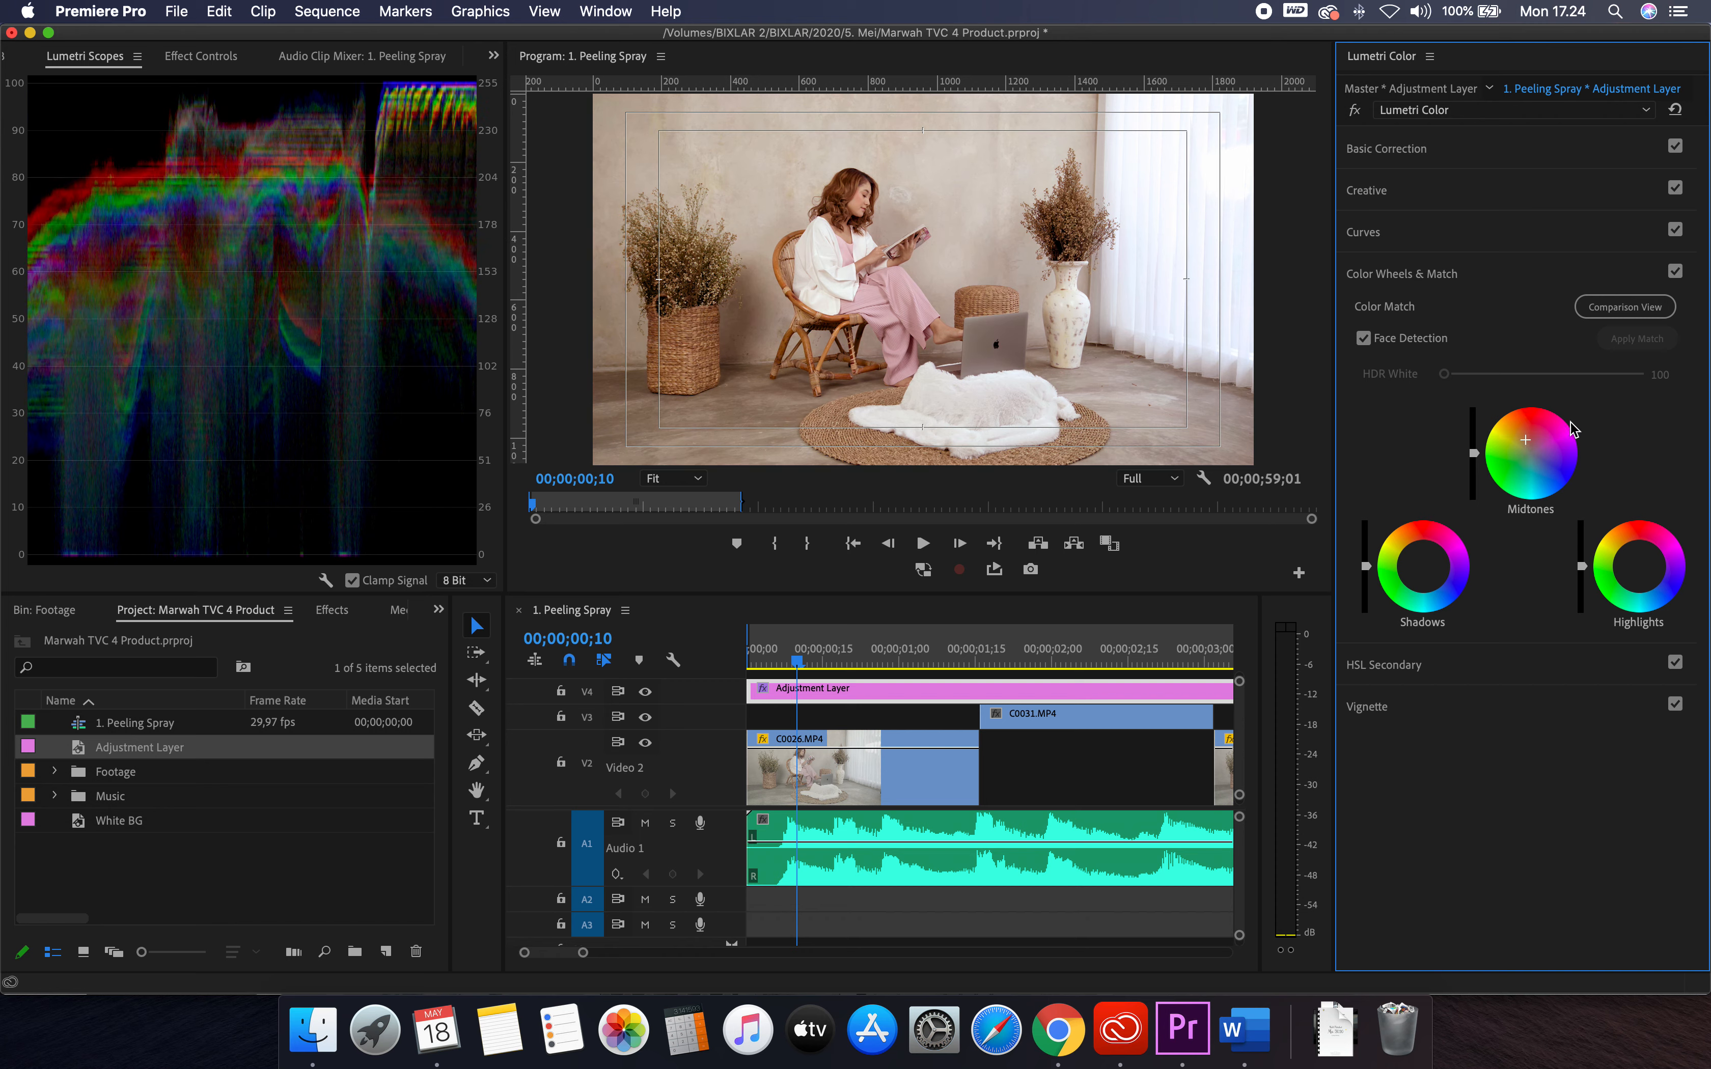
{"action": "double_click", "coordinate": [1526, 452]}
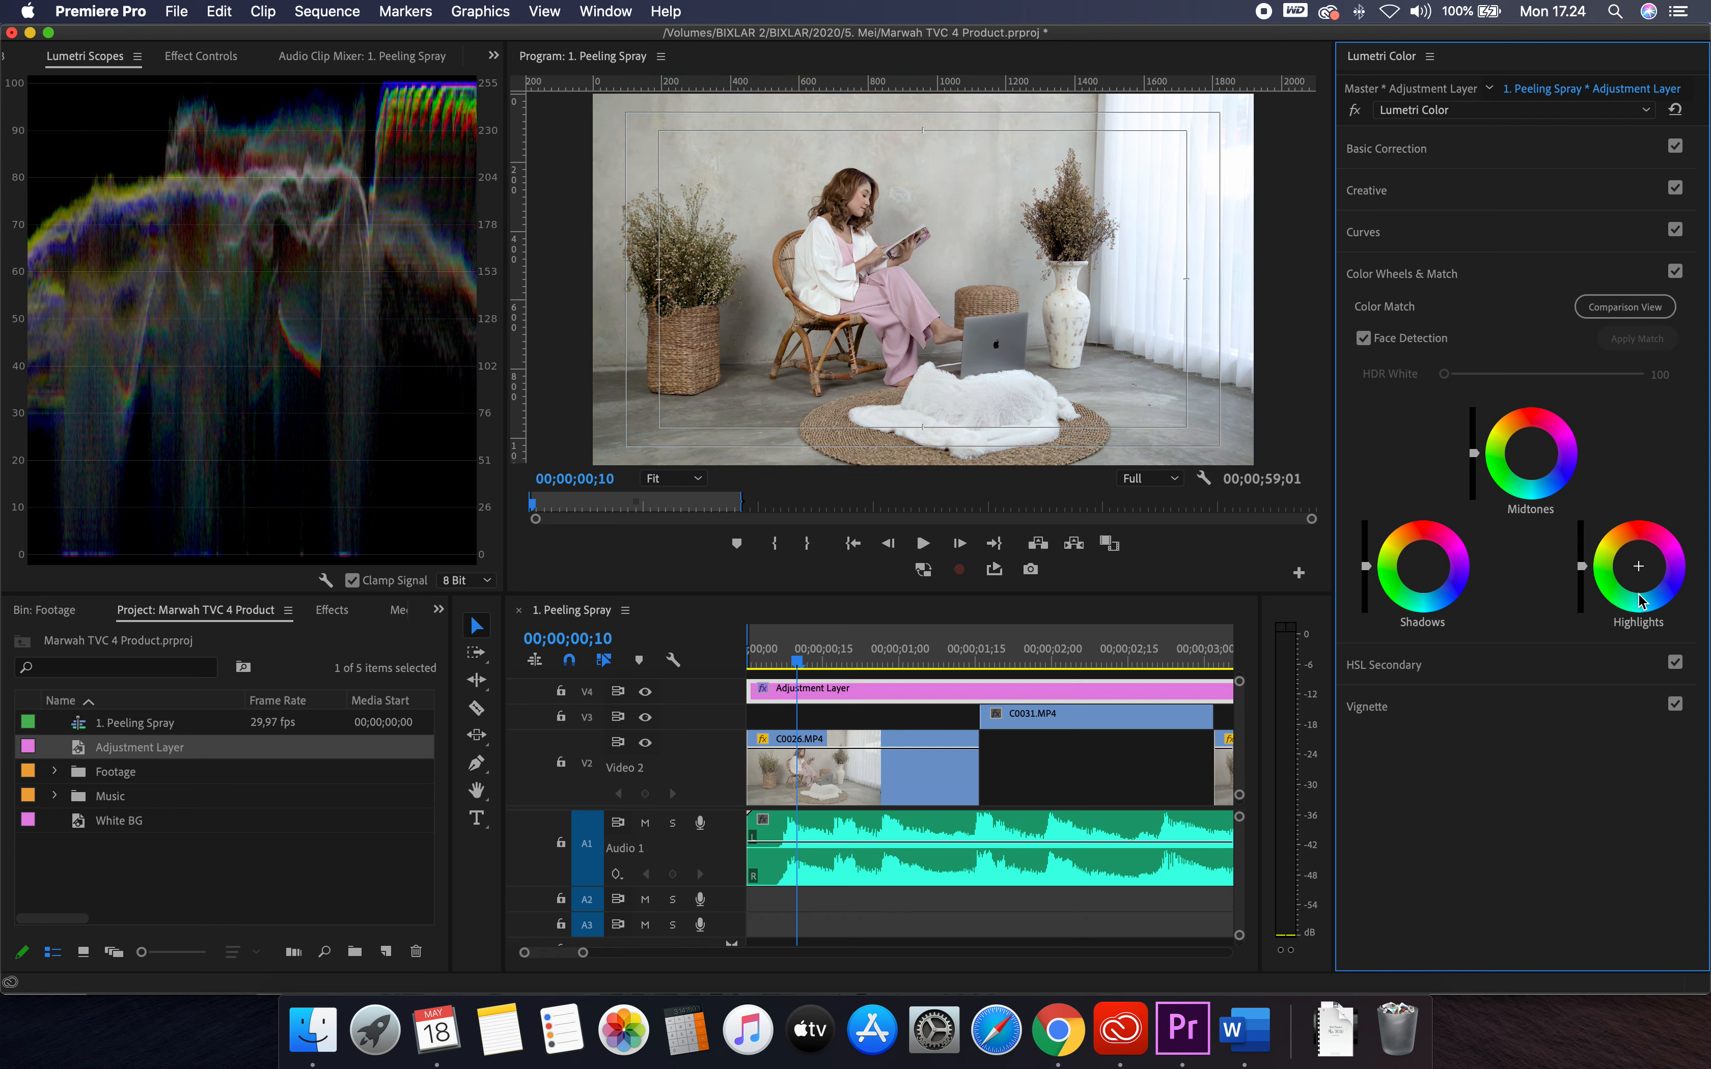
Try a split tone with the color wheels: Highlights toward teal, Midtones toward orange and Shadows toward blue
{"action": "left_click", "coordinate": [1637, 576]}
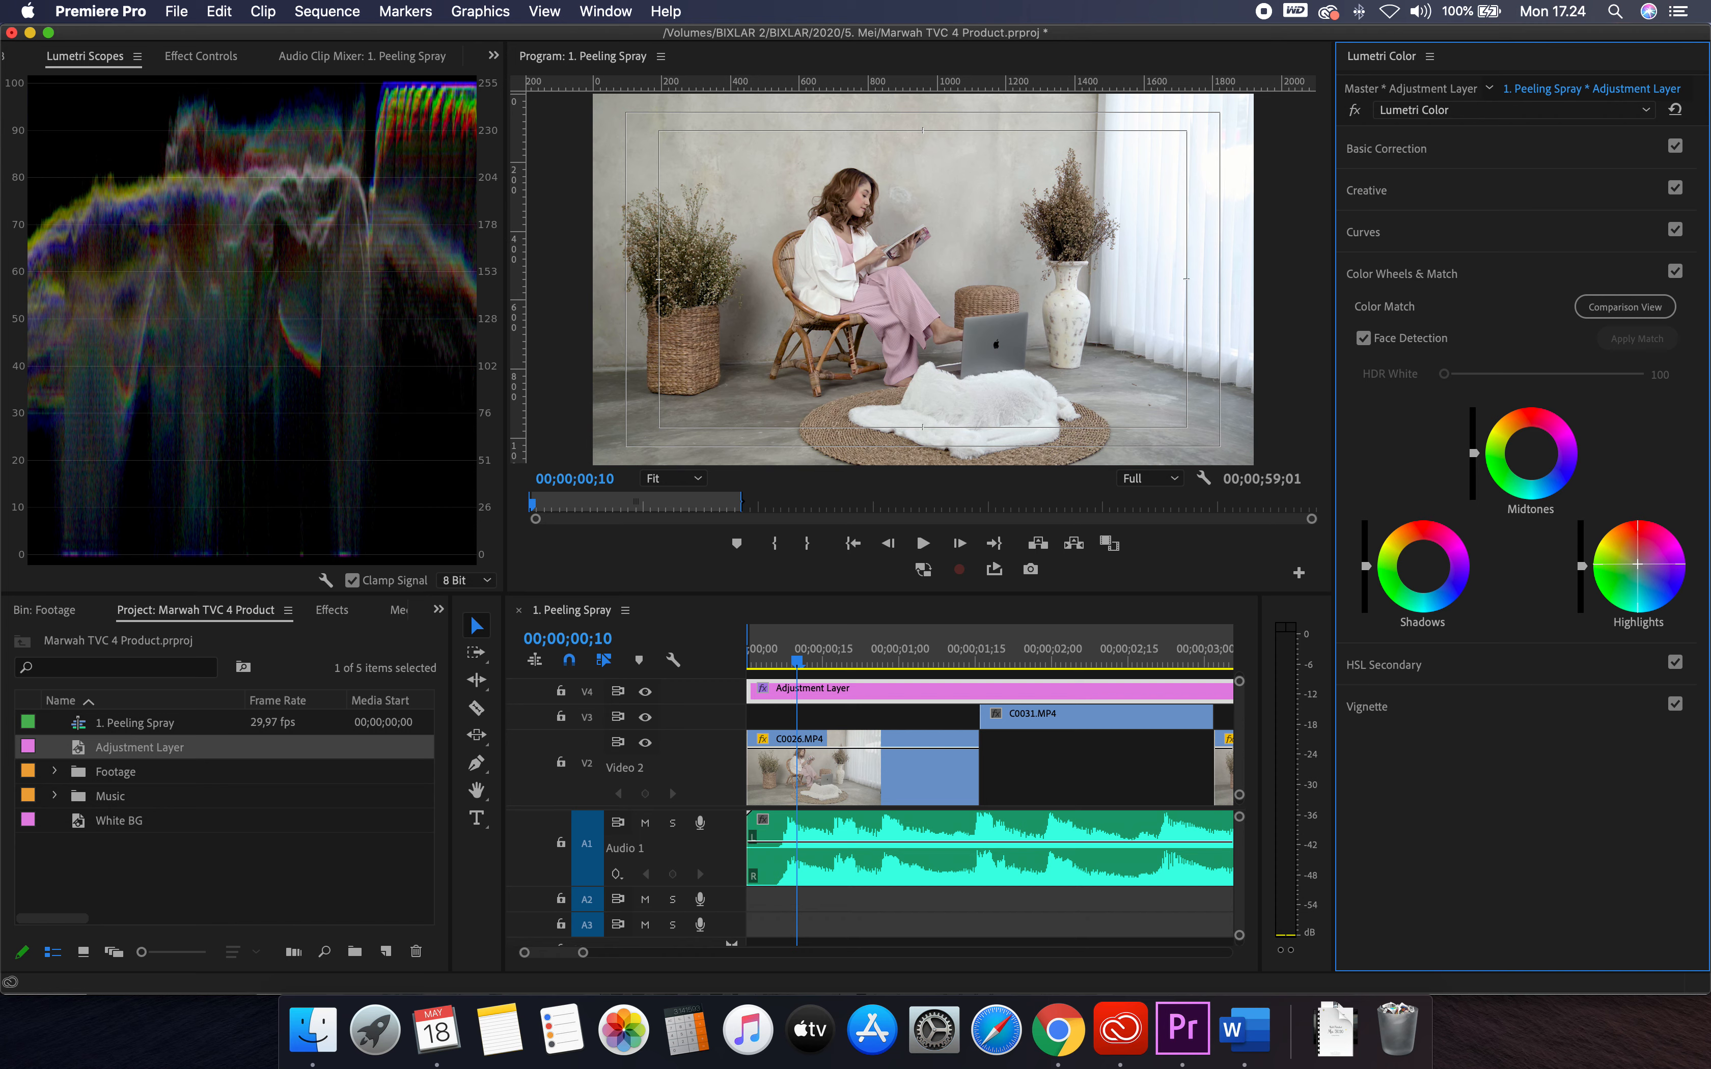
{"action": "left_click_drag", "start_coordinate": [1638, 564], "coordinate": [1632, 551]}
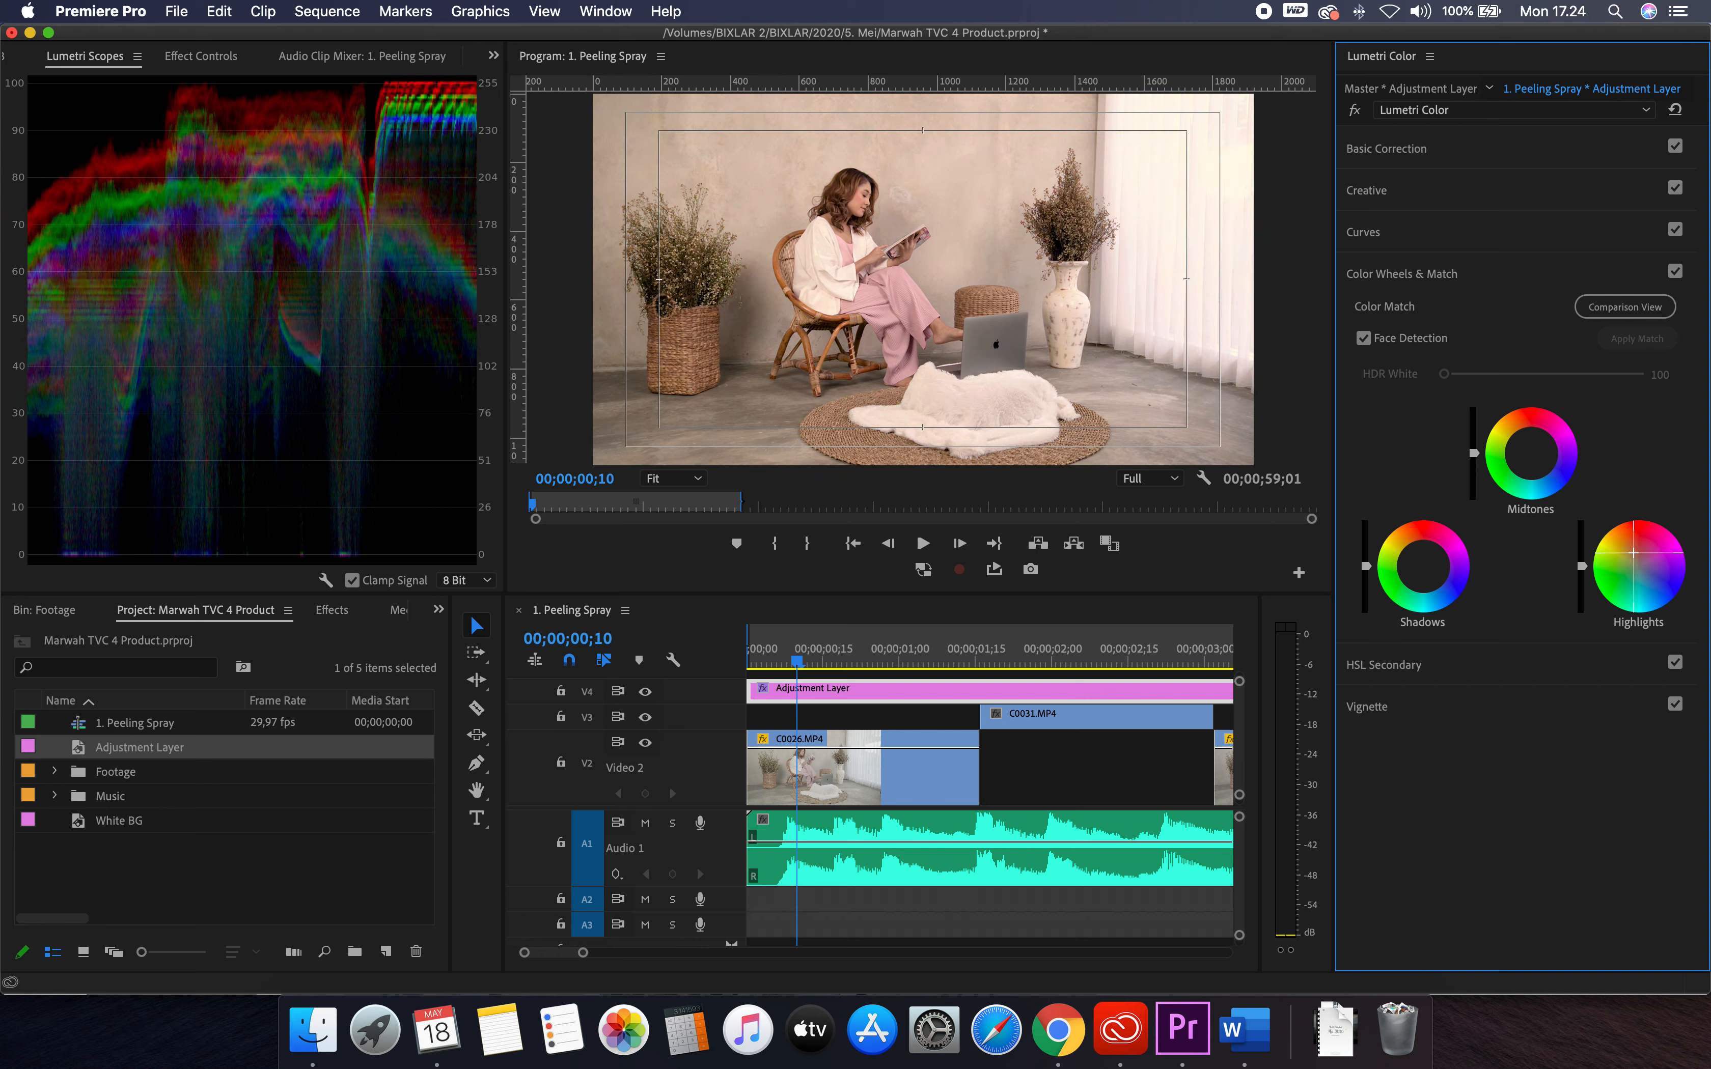
{"action": "left_click_drag", "start_coordinate": [1632, 553], "coordinate": [1637, 573]}
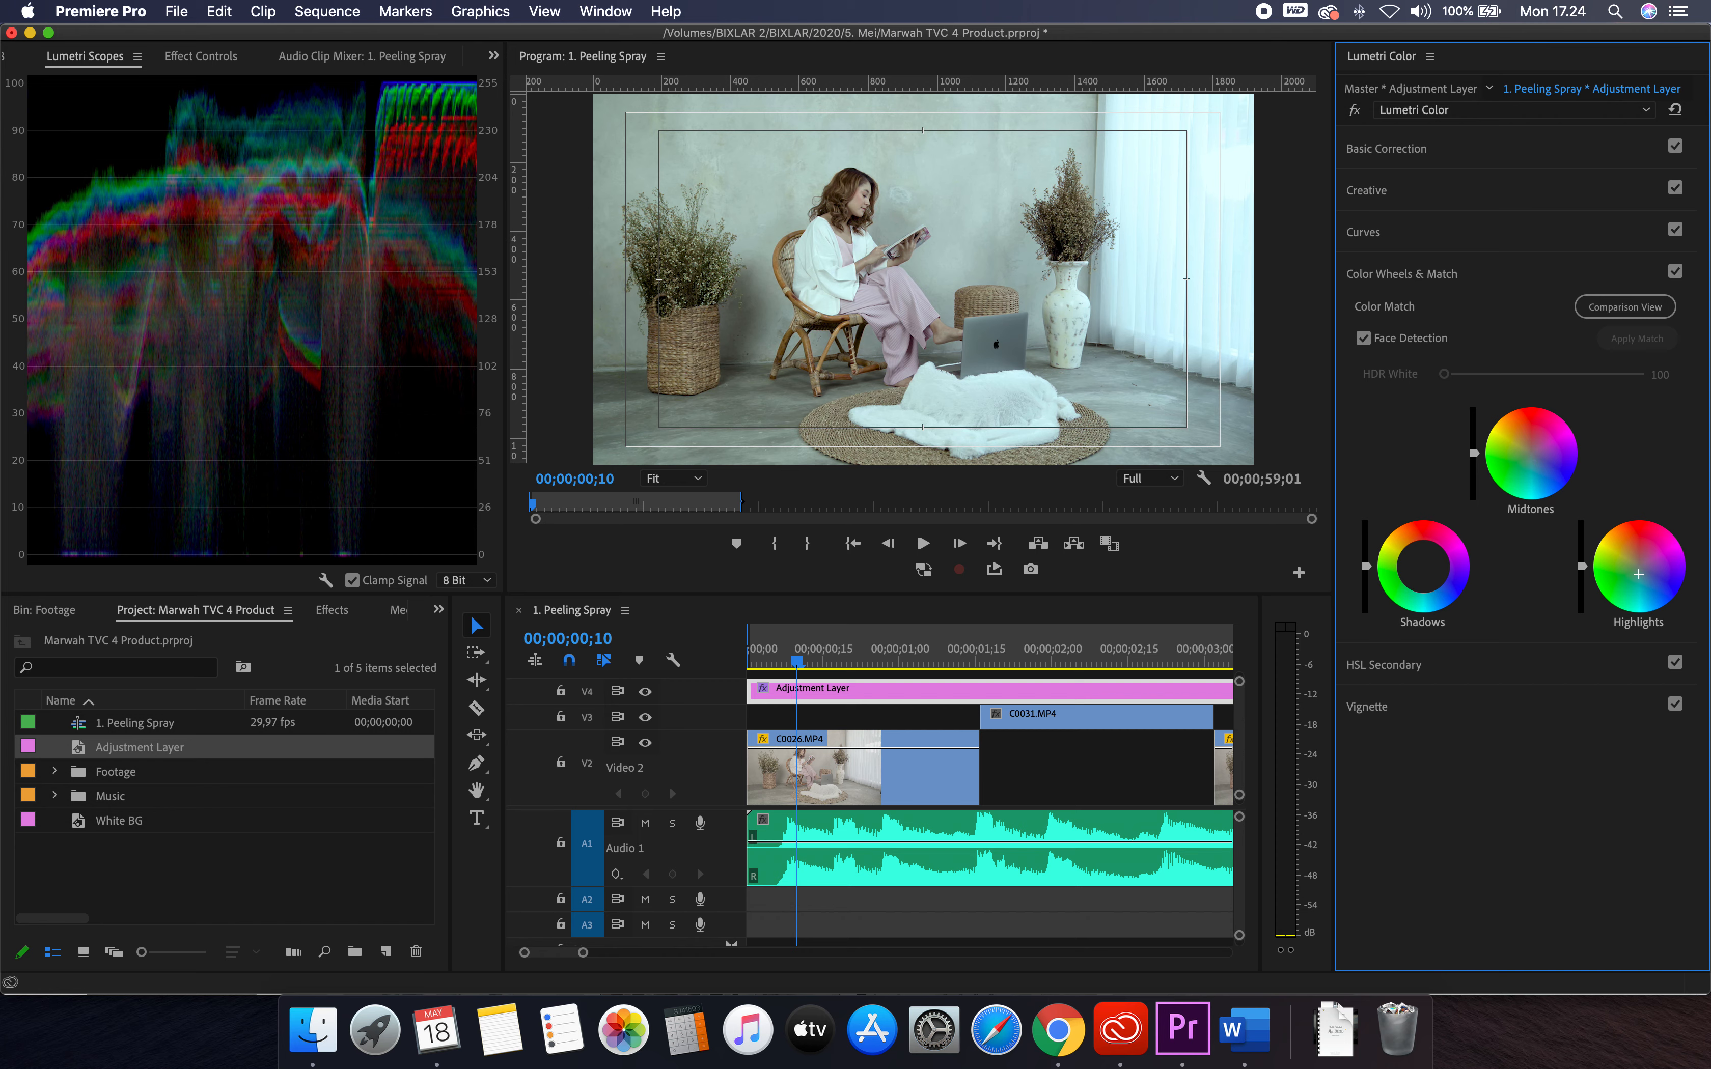
{"action": "left_click_drag", "start_coordinate": [1528, 451], "coordinate": [1524, 444]}
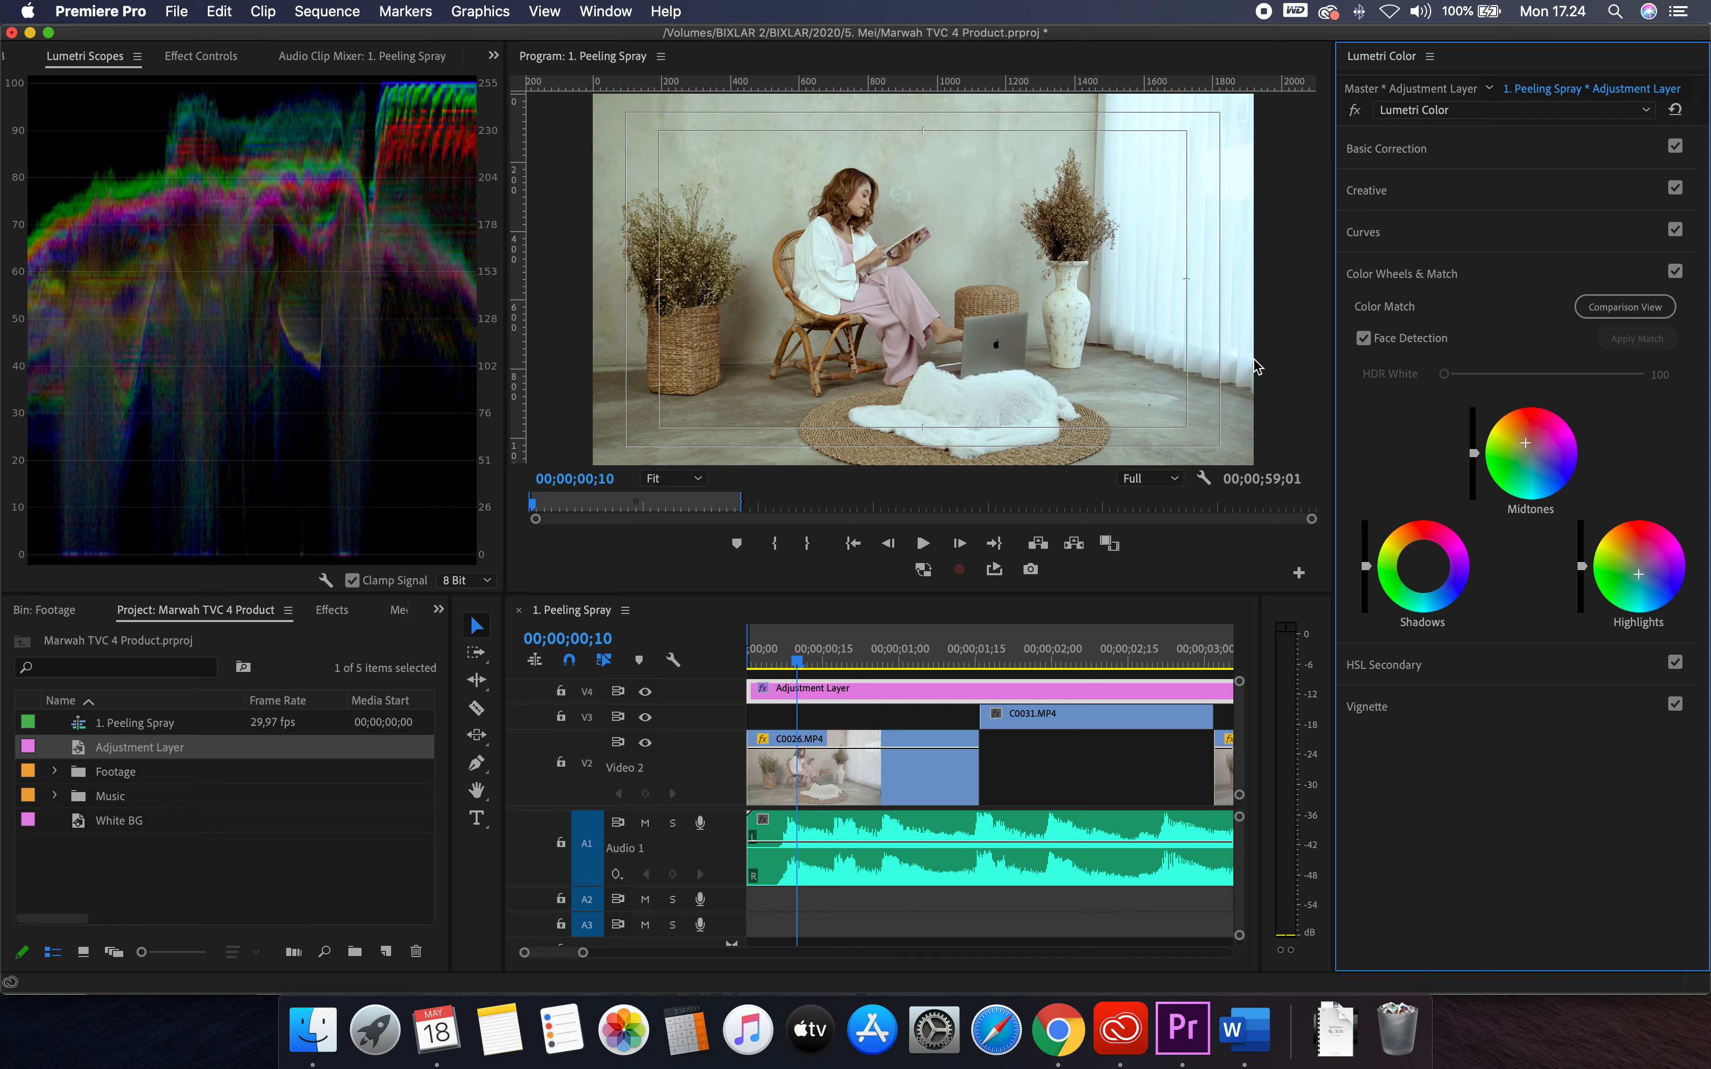
{"action": "left_click_drag", "start_coordinate": [1422, 566], "coordinate": [1429, 582]}
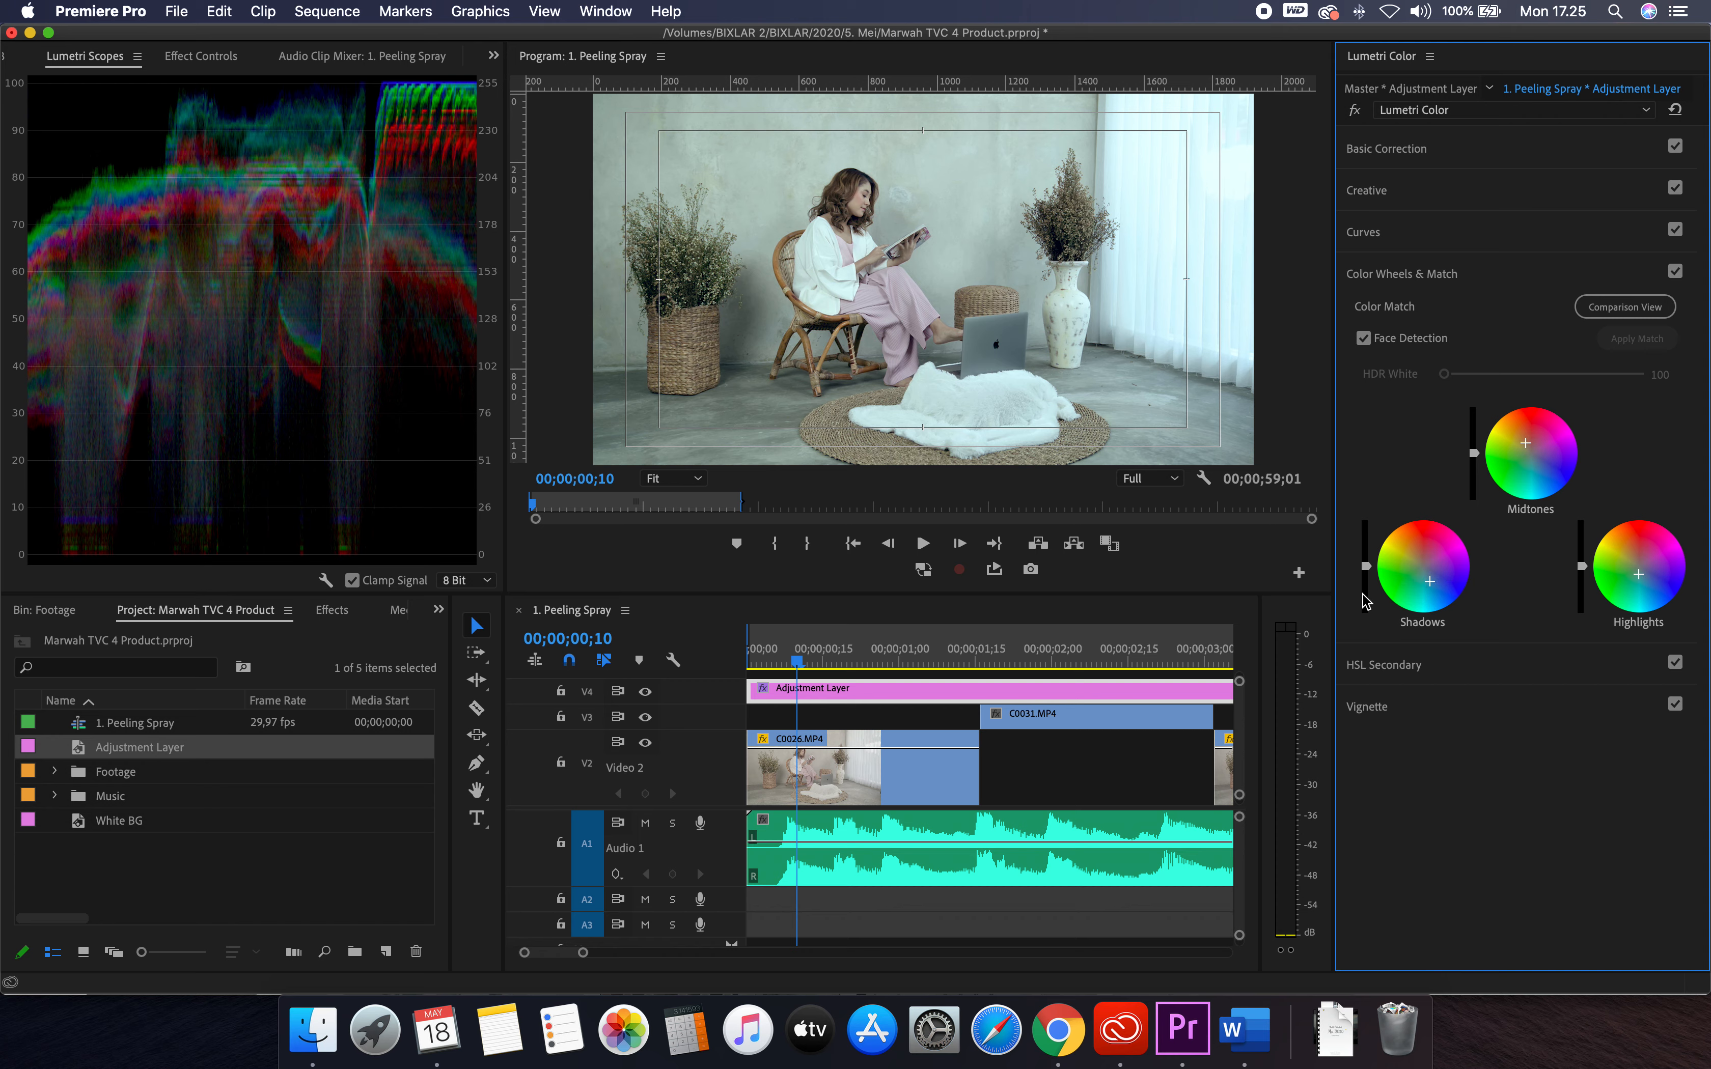
Compare the grade with track V4 hidden and shown, and reset the Shadows, Midtones and Highlights color wheels
{"action": "left_click", "coordinate": [645, 693]}
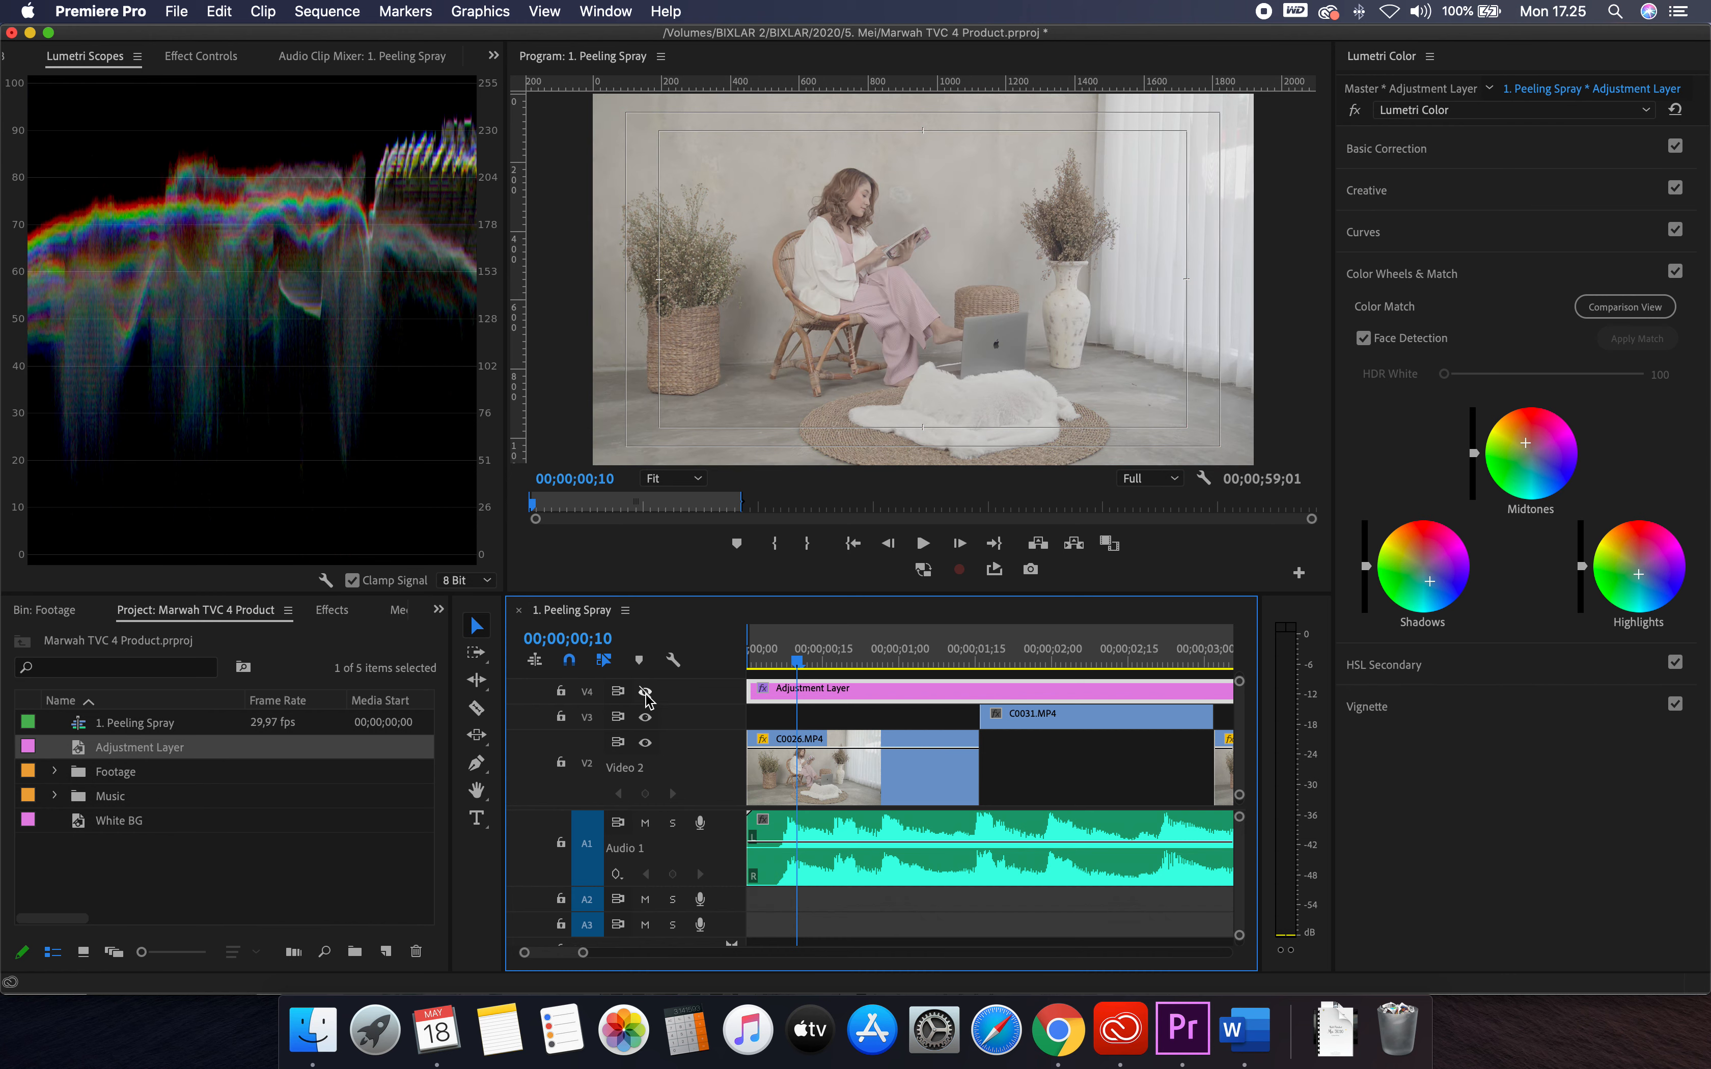
{"action": "left_click", "coordinate": [646, 692]}
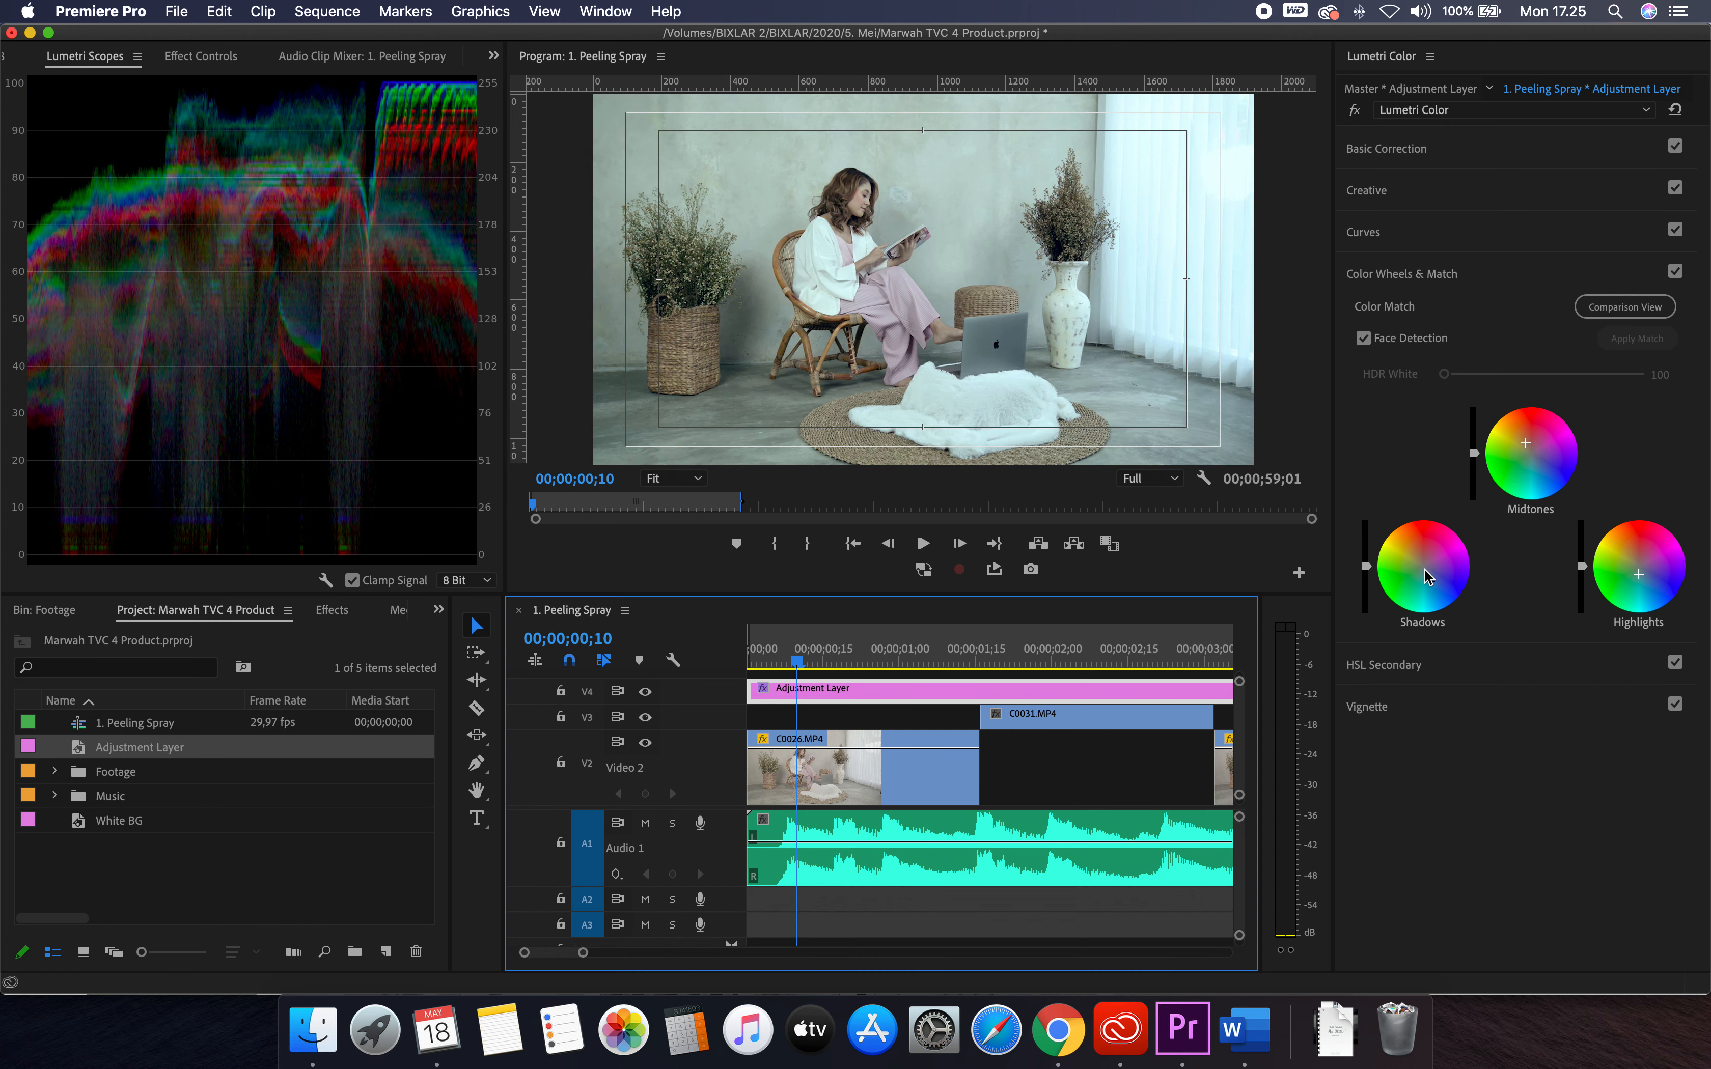
{"action": "double_click", "coordinate": [1429, 582]}
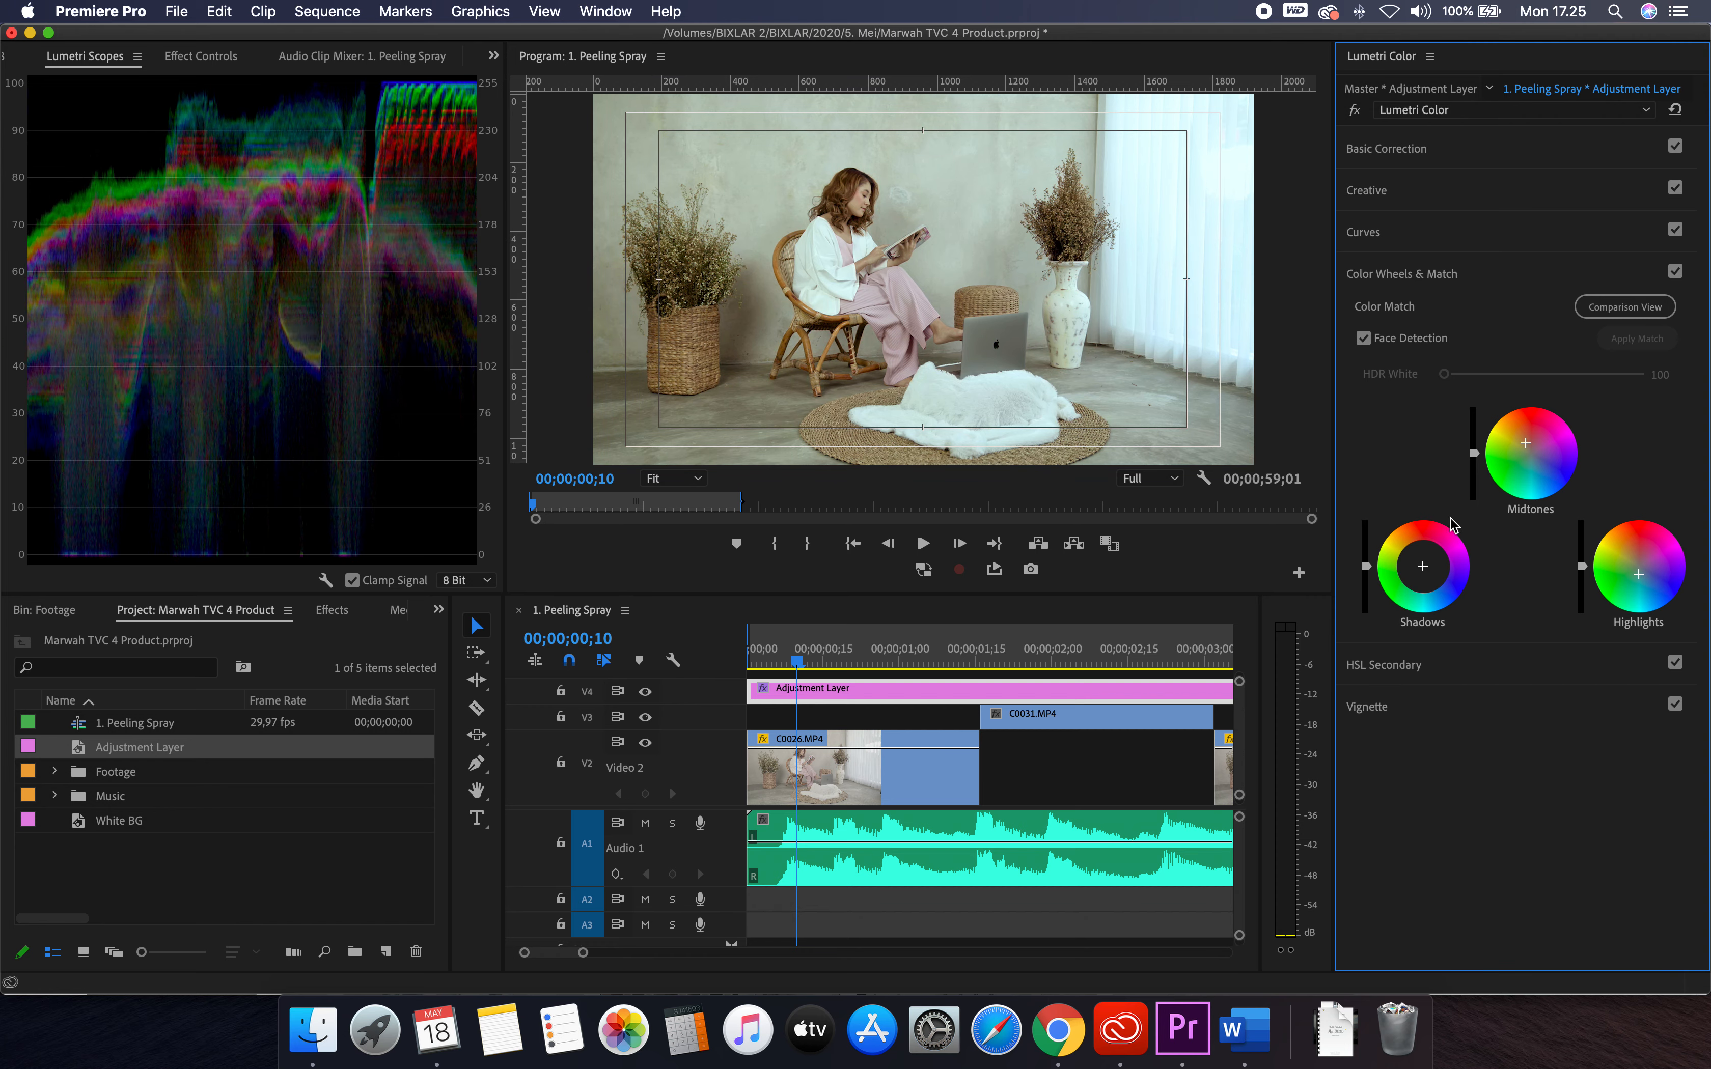
{"action": "double_click", "coordinate": [1533, 457]}
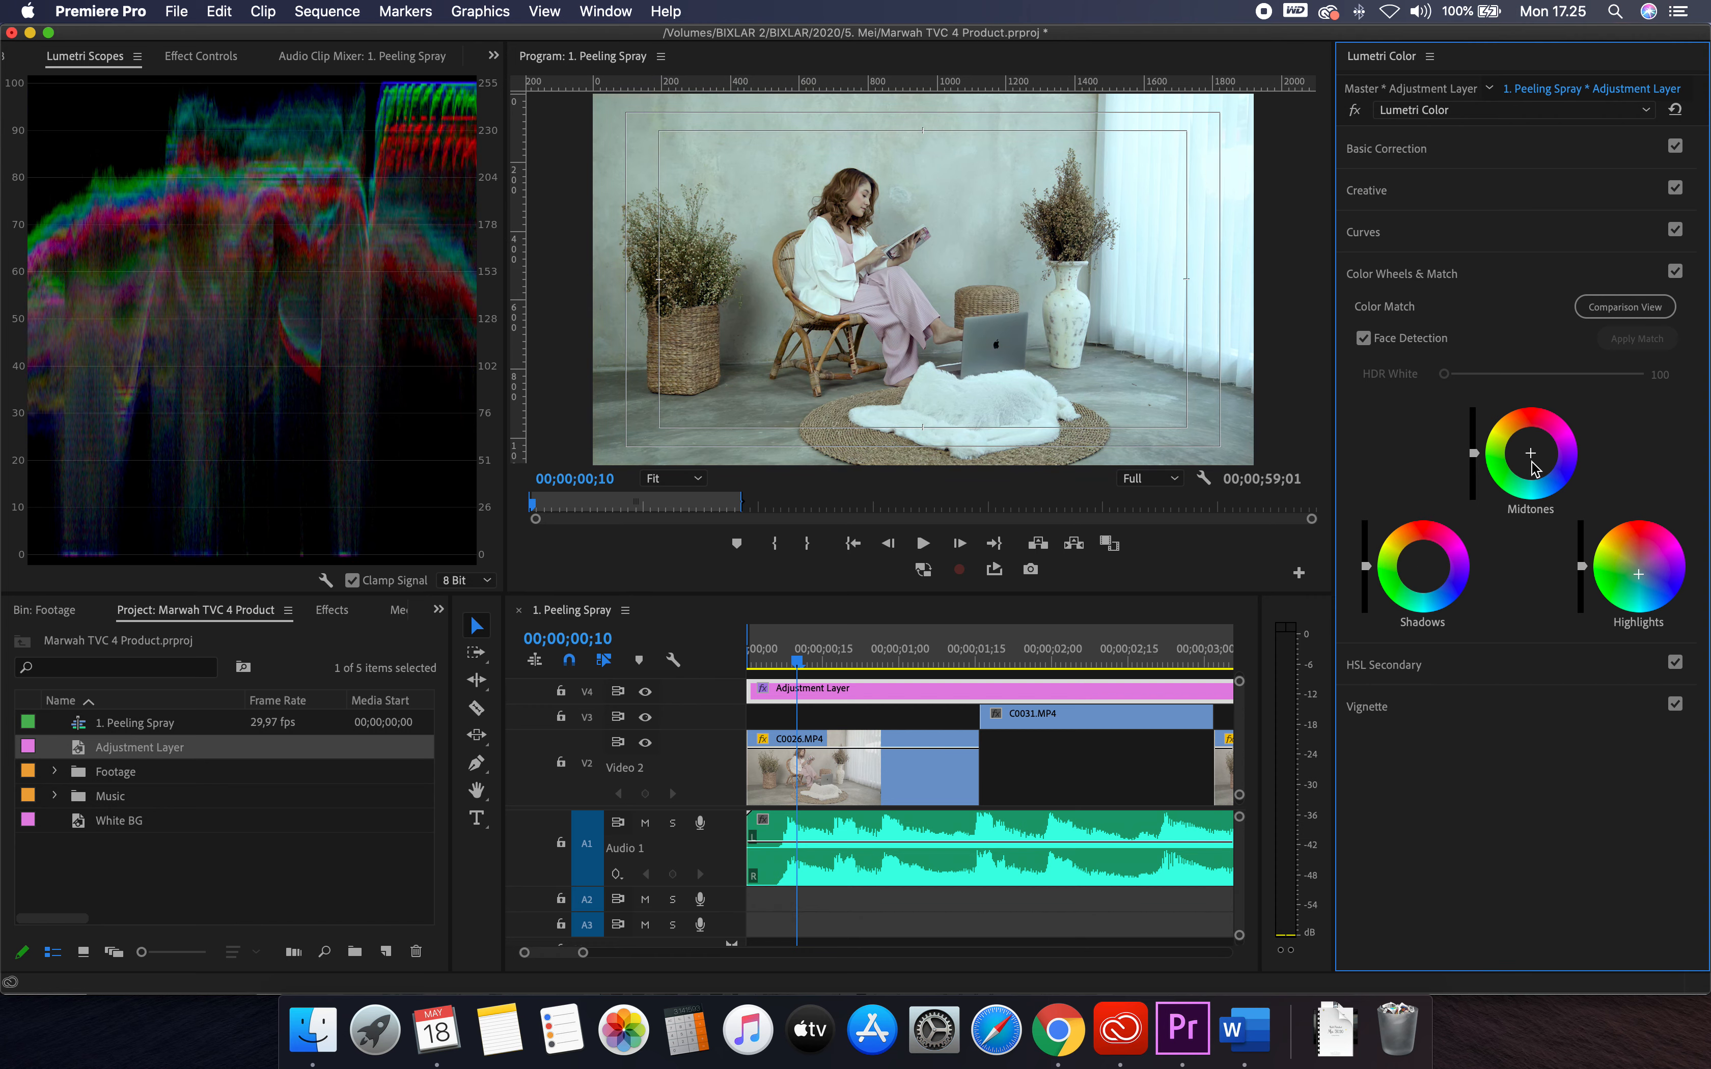
{"action": "double_click", "coordinate": [1644, 576]}
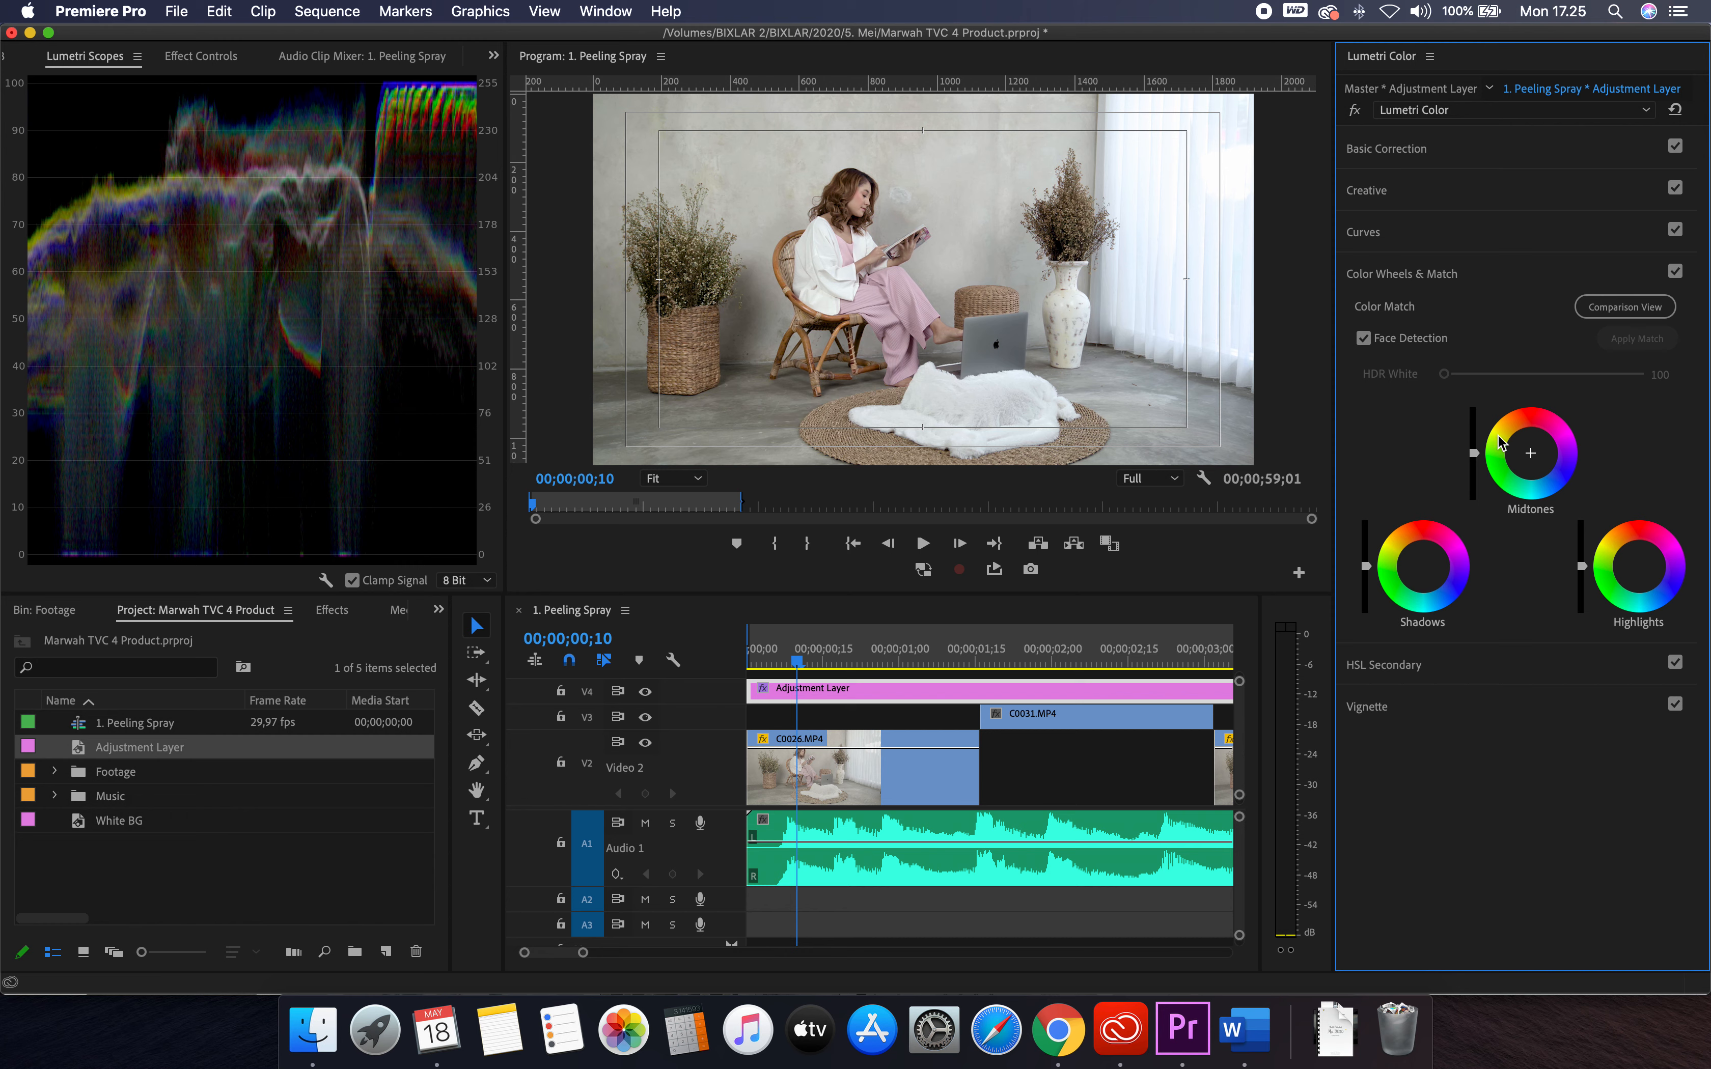
Try lowering the Midtones wheel's luminance level and reset it
{"action": "left_click", "coordinate": [1474, 454]}
{"action": "mouse_move", "coordinate": [1474, 457]}
{"action": "left_mouse_down"}
{"action": "mouse_move", "coordinate": [1474, 472]}
{"action": "mouse_move", "coordinate": [1473, 453]}
{"action": "left_mouse_up"}
{"action": "left_click_drag", "start_coordinate": [1474, 464], "coordinate": [1474, 478]}
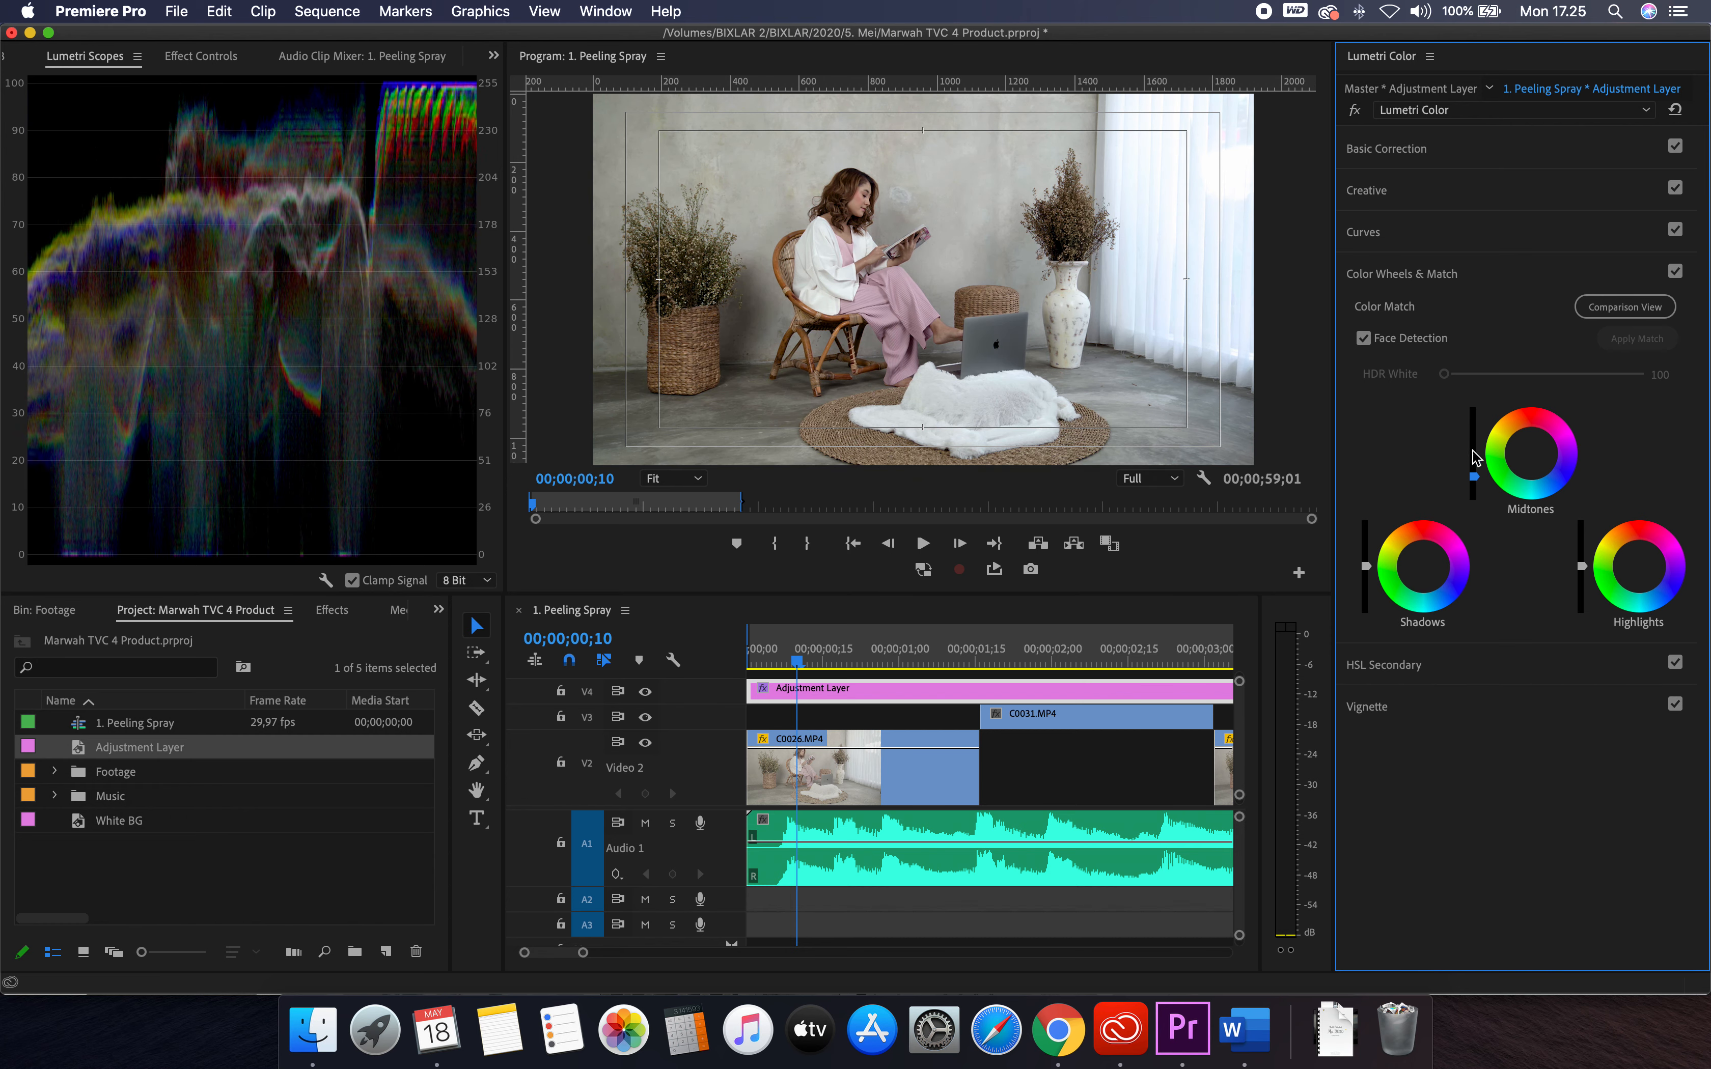
{"action": "double_click", "coordinate": [1475, 478]}
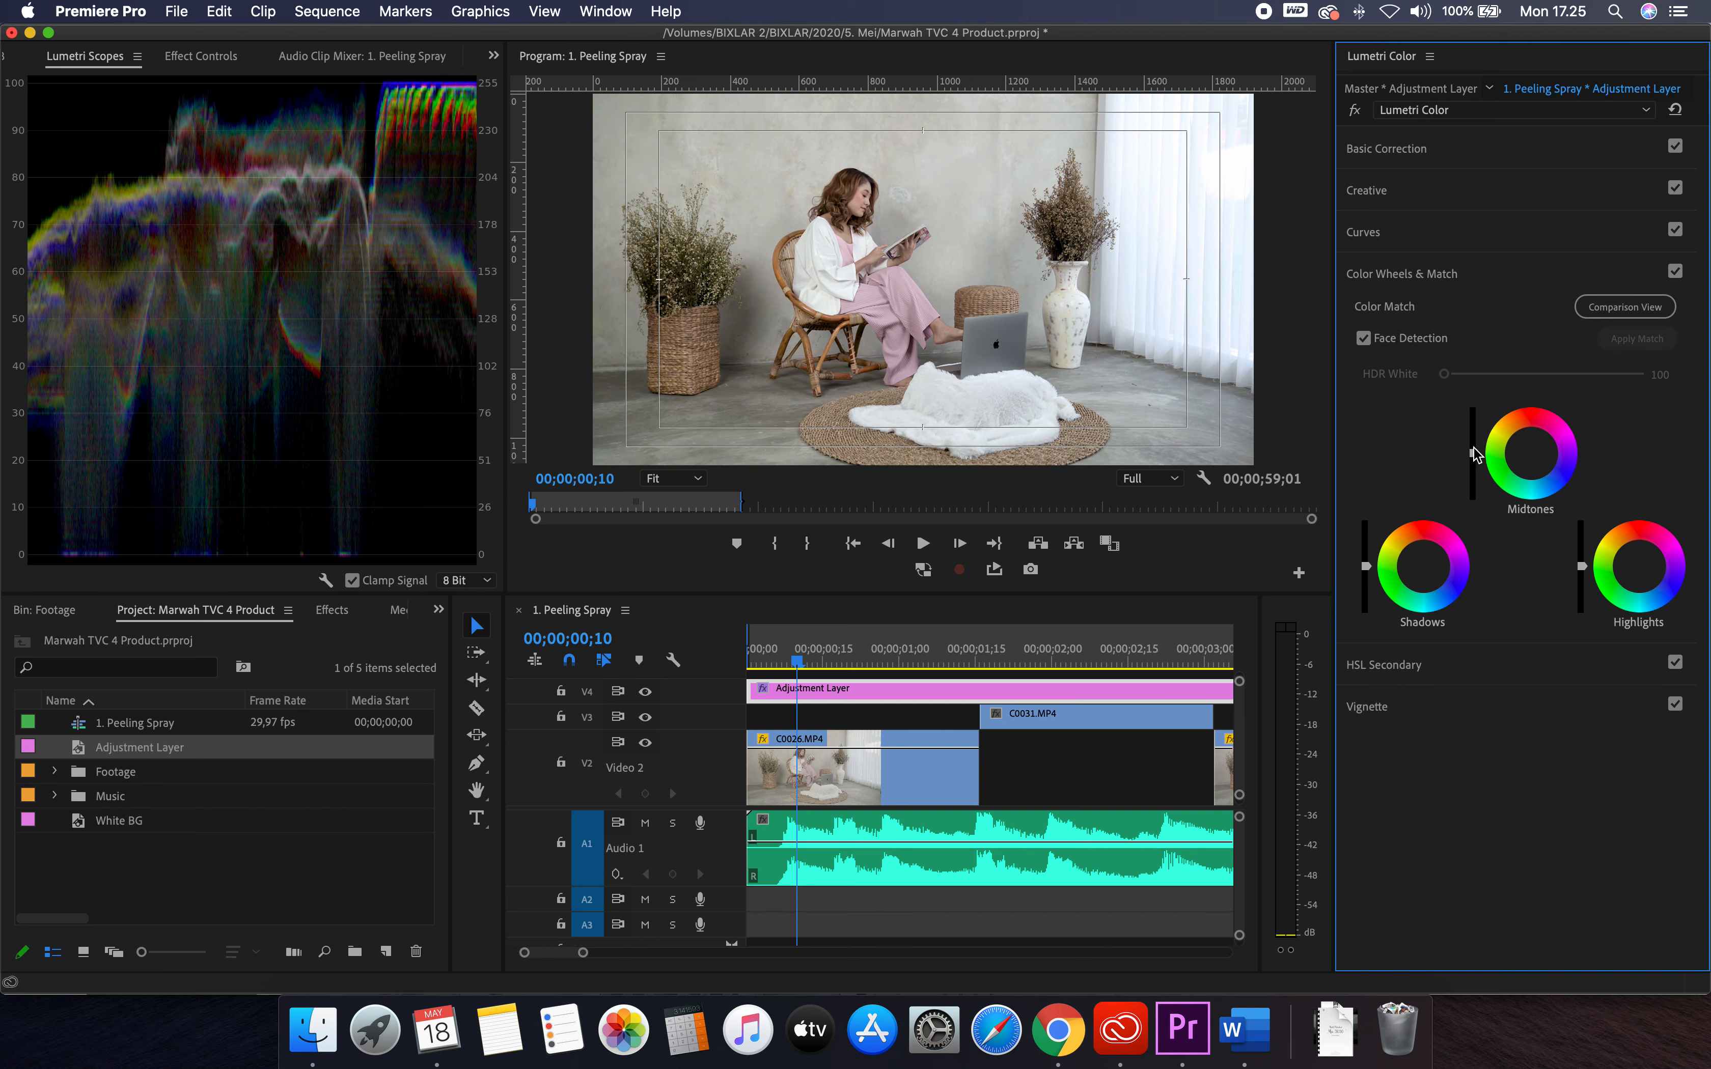
Try raising the luminance levels of the Midtones and Shadows wheels and reset both
{"action": "left_click_drag", "start_coordinate": [1474, 452], "coordinate": [1474, 440]}
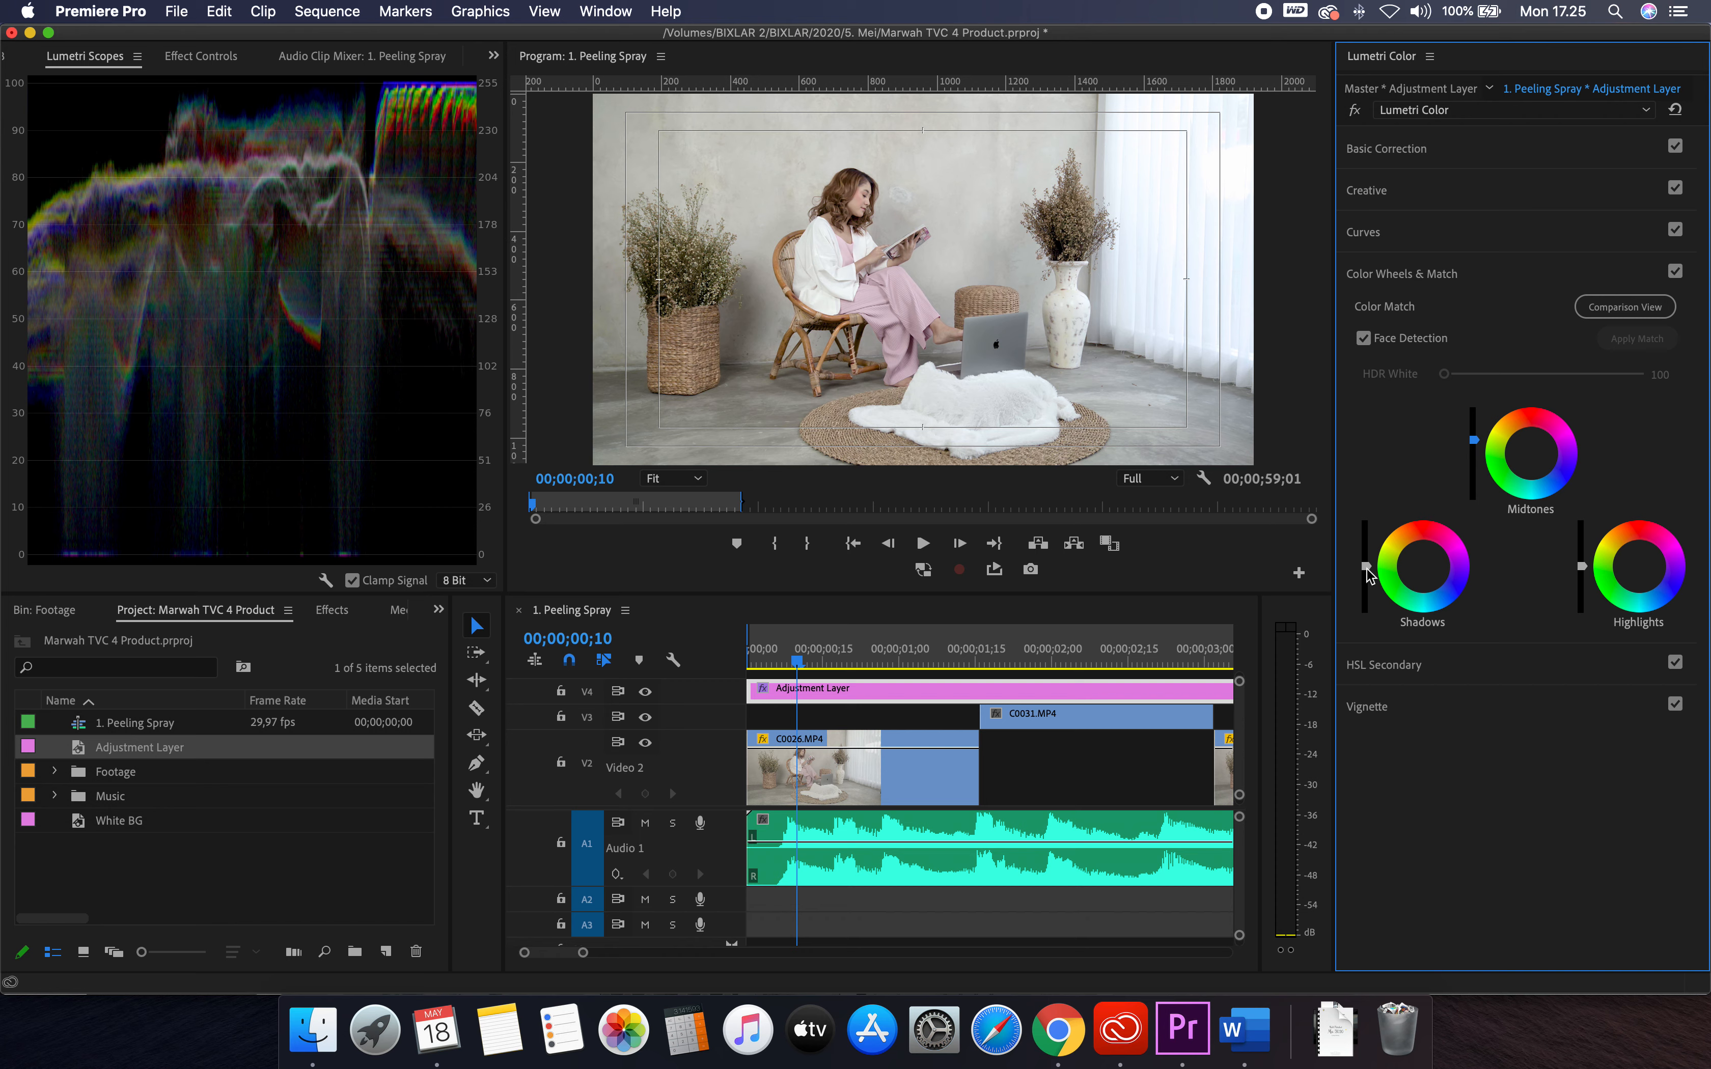
{"action": "left_click_drag", "start_coordinate": [1365, 570], "coordinate": [1365, 543]}
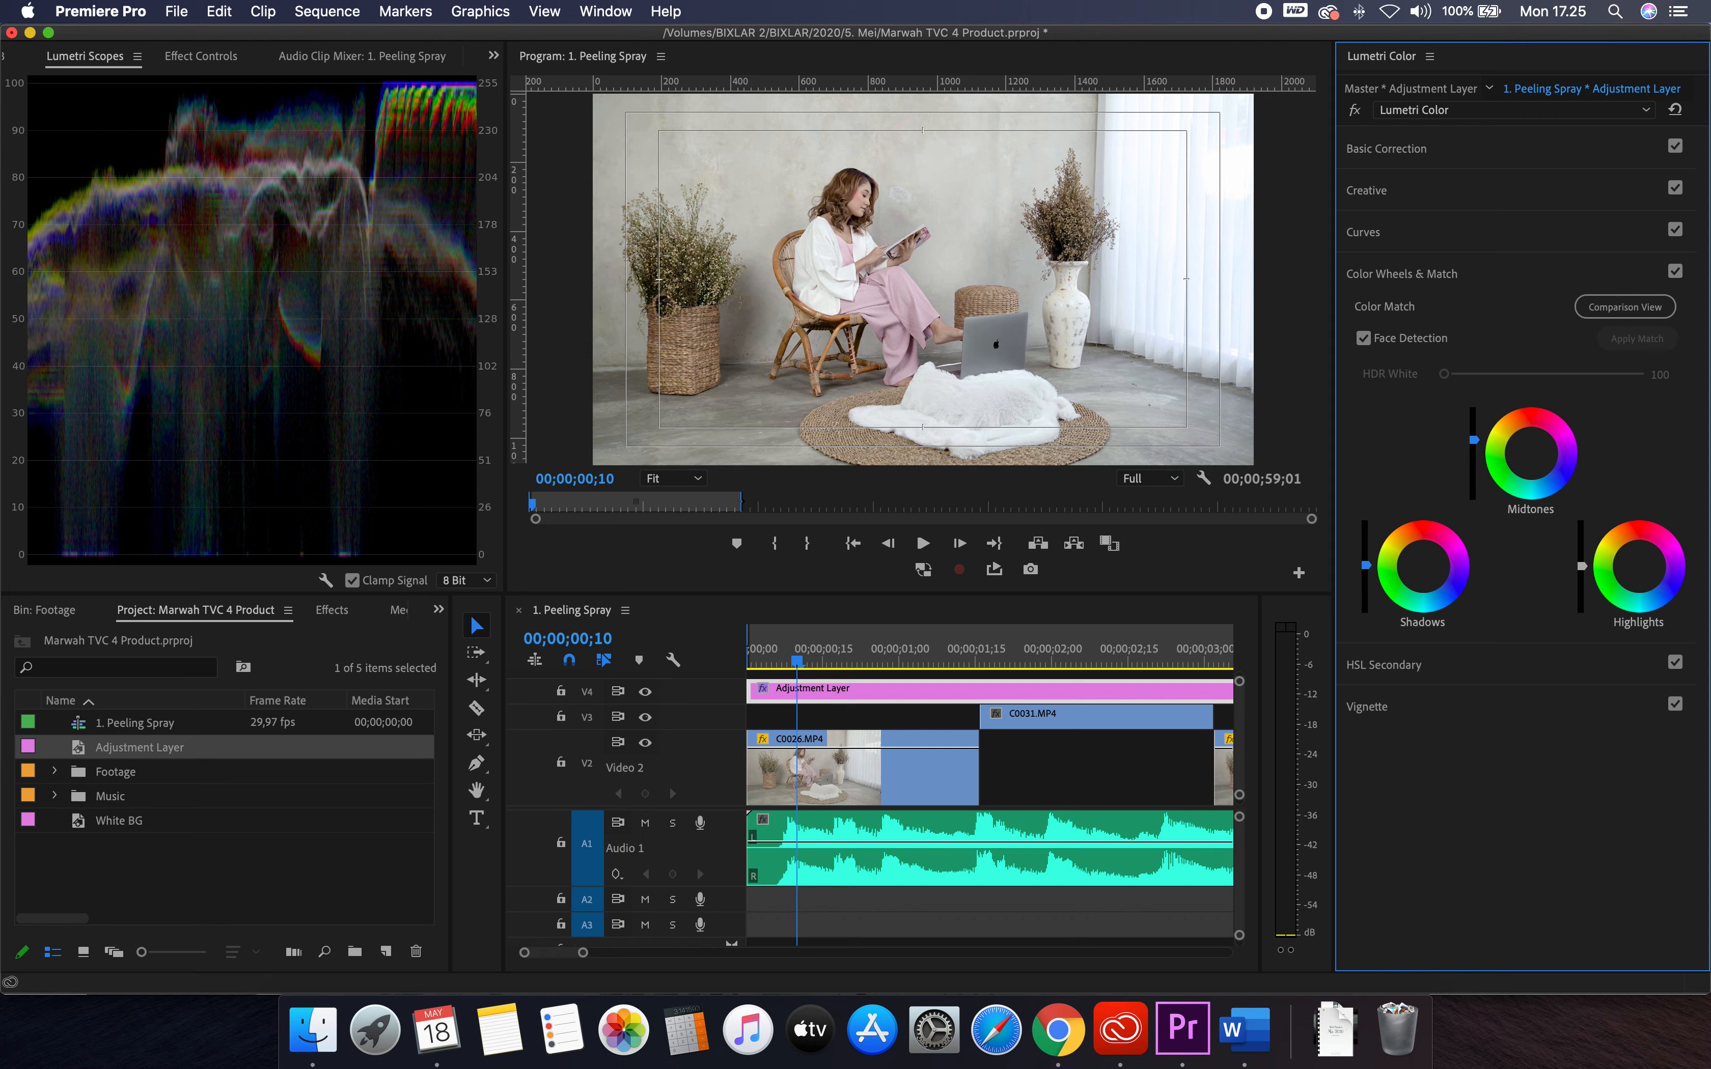
{"action": "double_click", "coordinate": [1365, 565]}
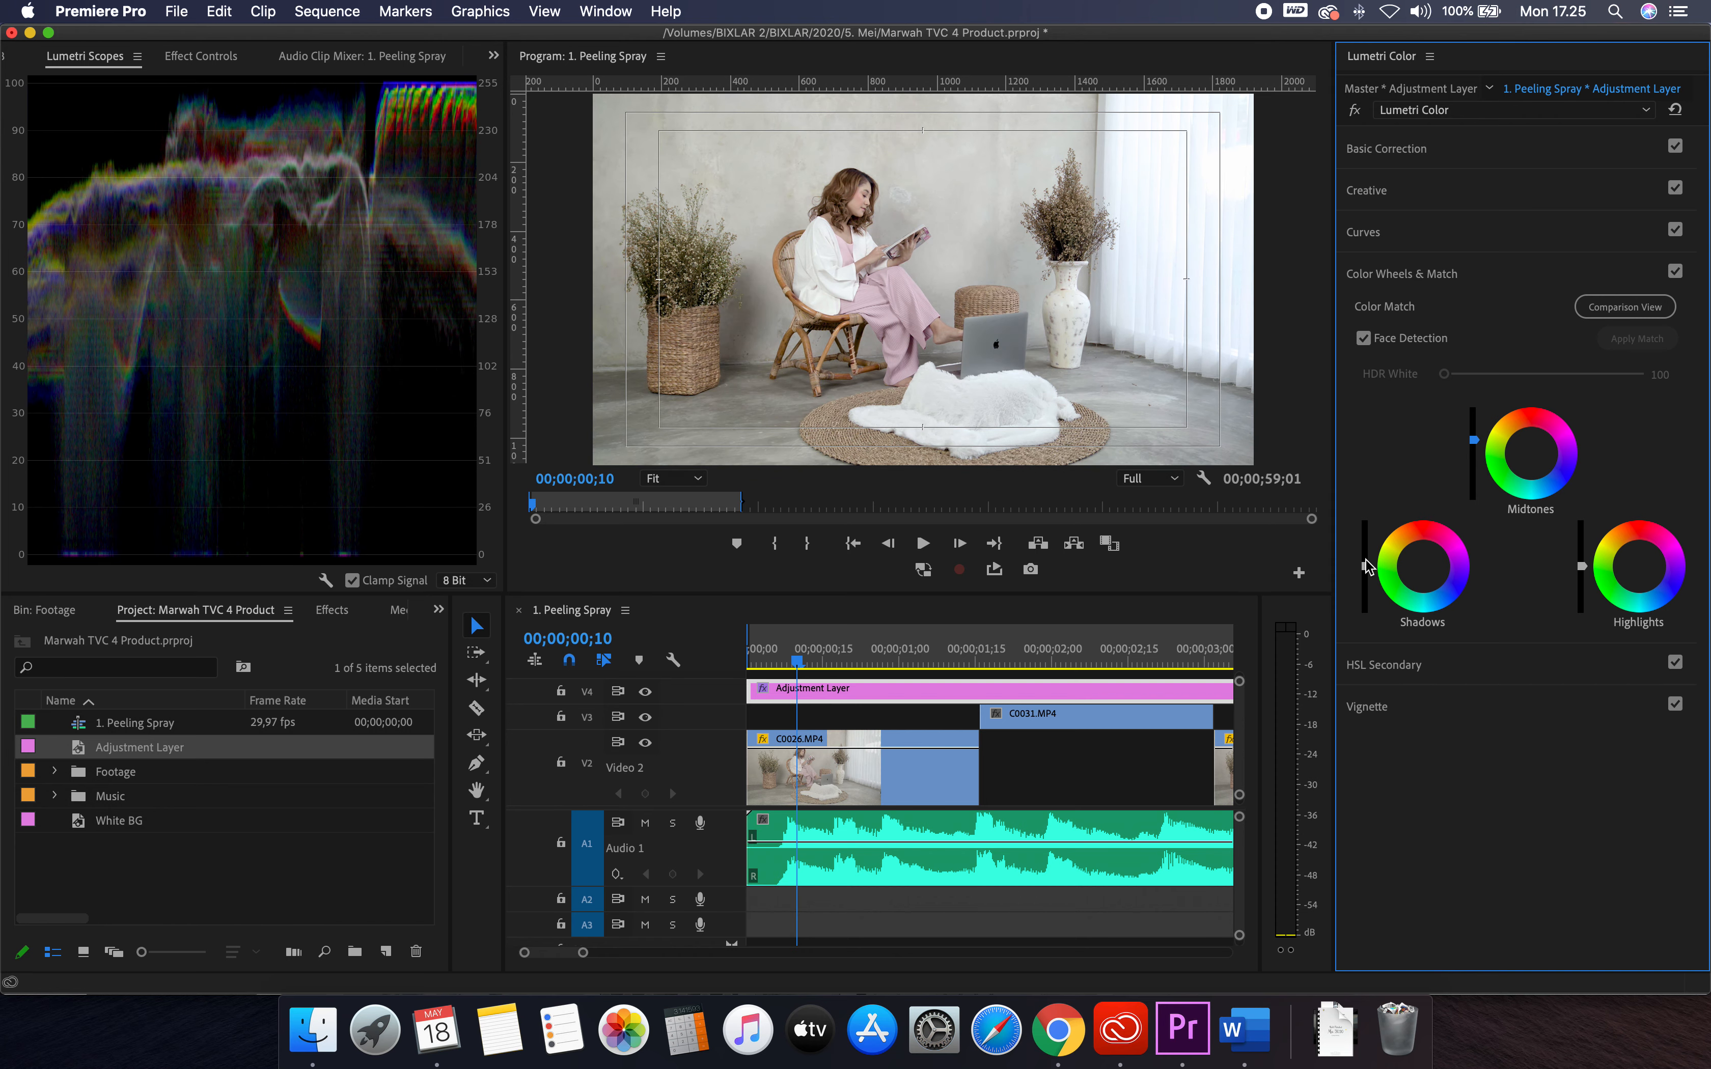
{"action": "double_click", "coordinate": [1474, 441]}
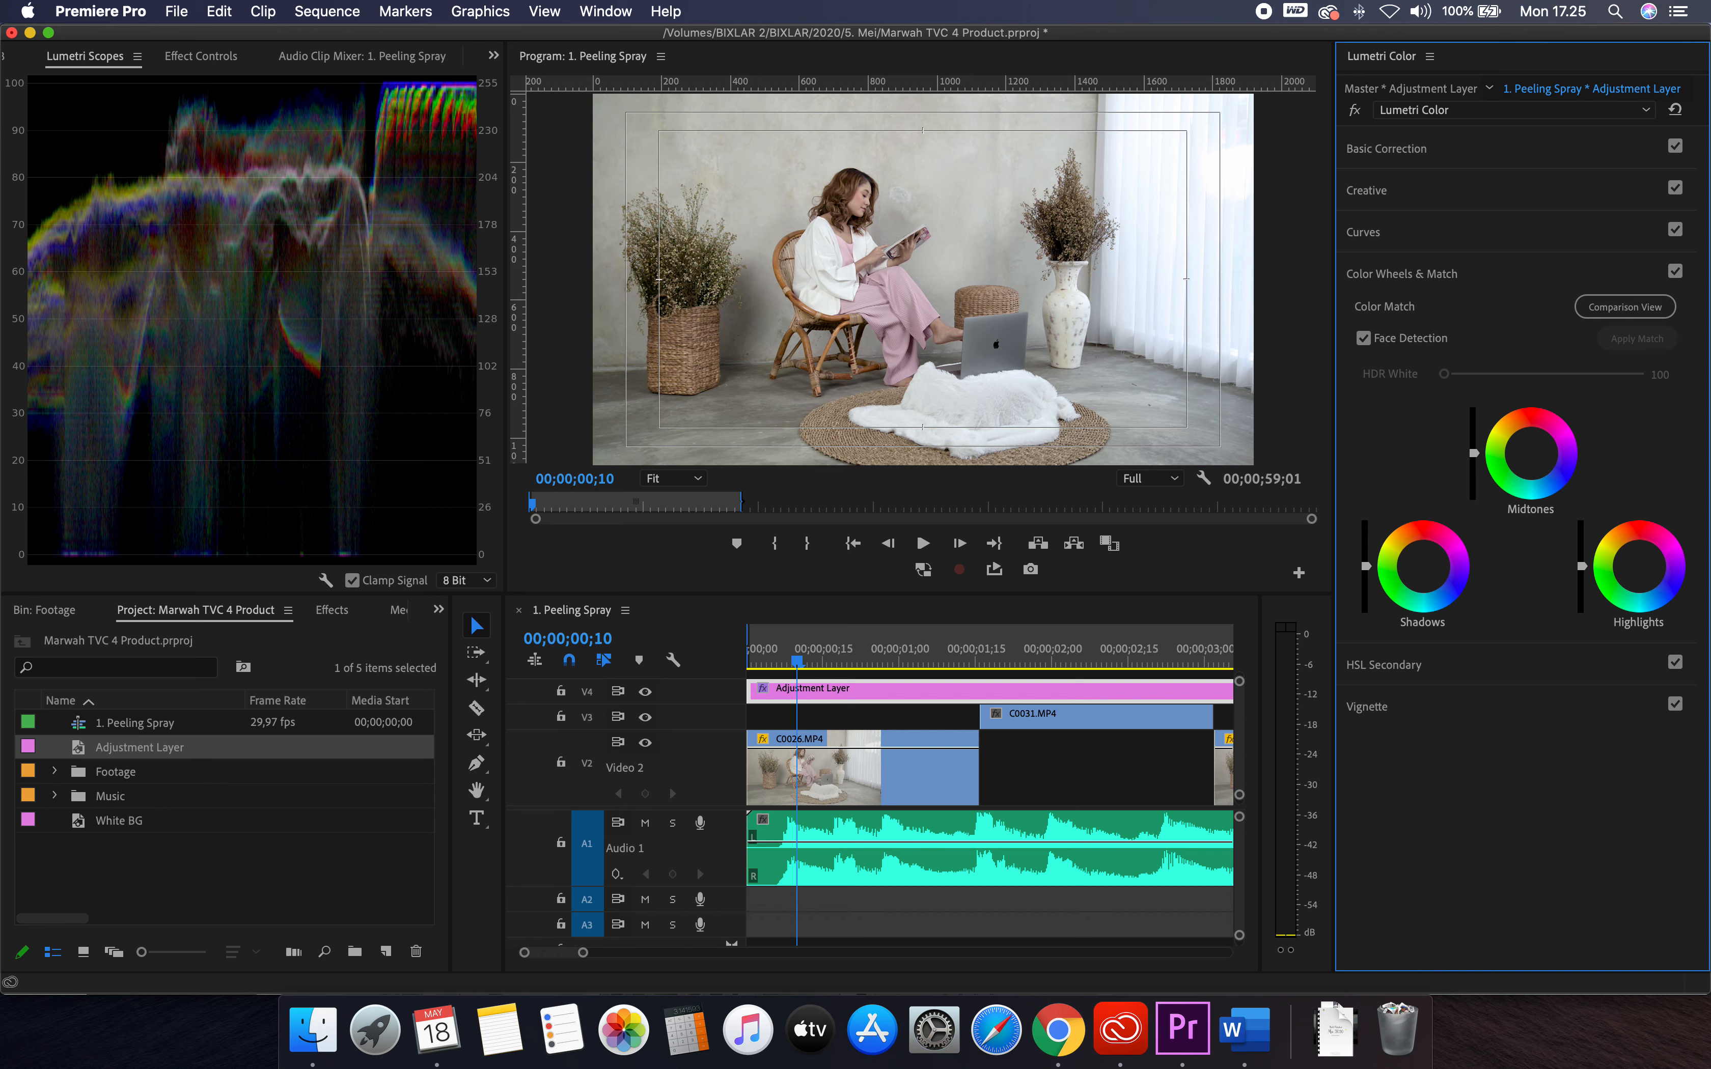
Try raising the Highlights and Shadows wheels' luminance levels, with Midtones first lowered and finally raised slightly above neutral
{"action": "left_click_drag", "start_coordinate": [1474, 456], "coordinate": [1474, 468]}
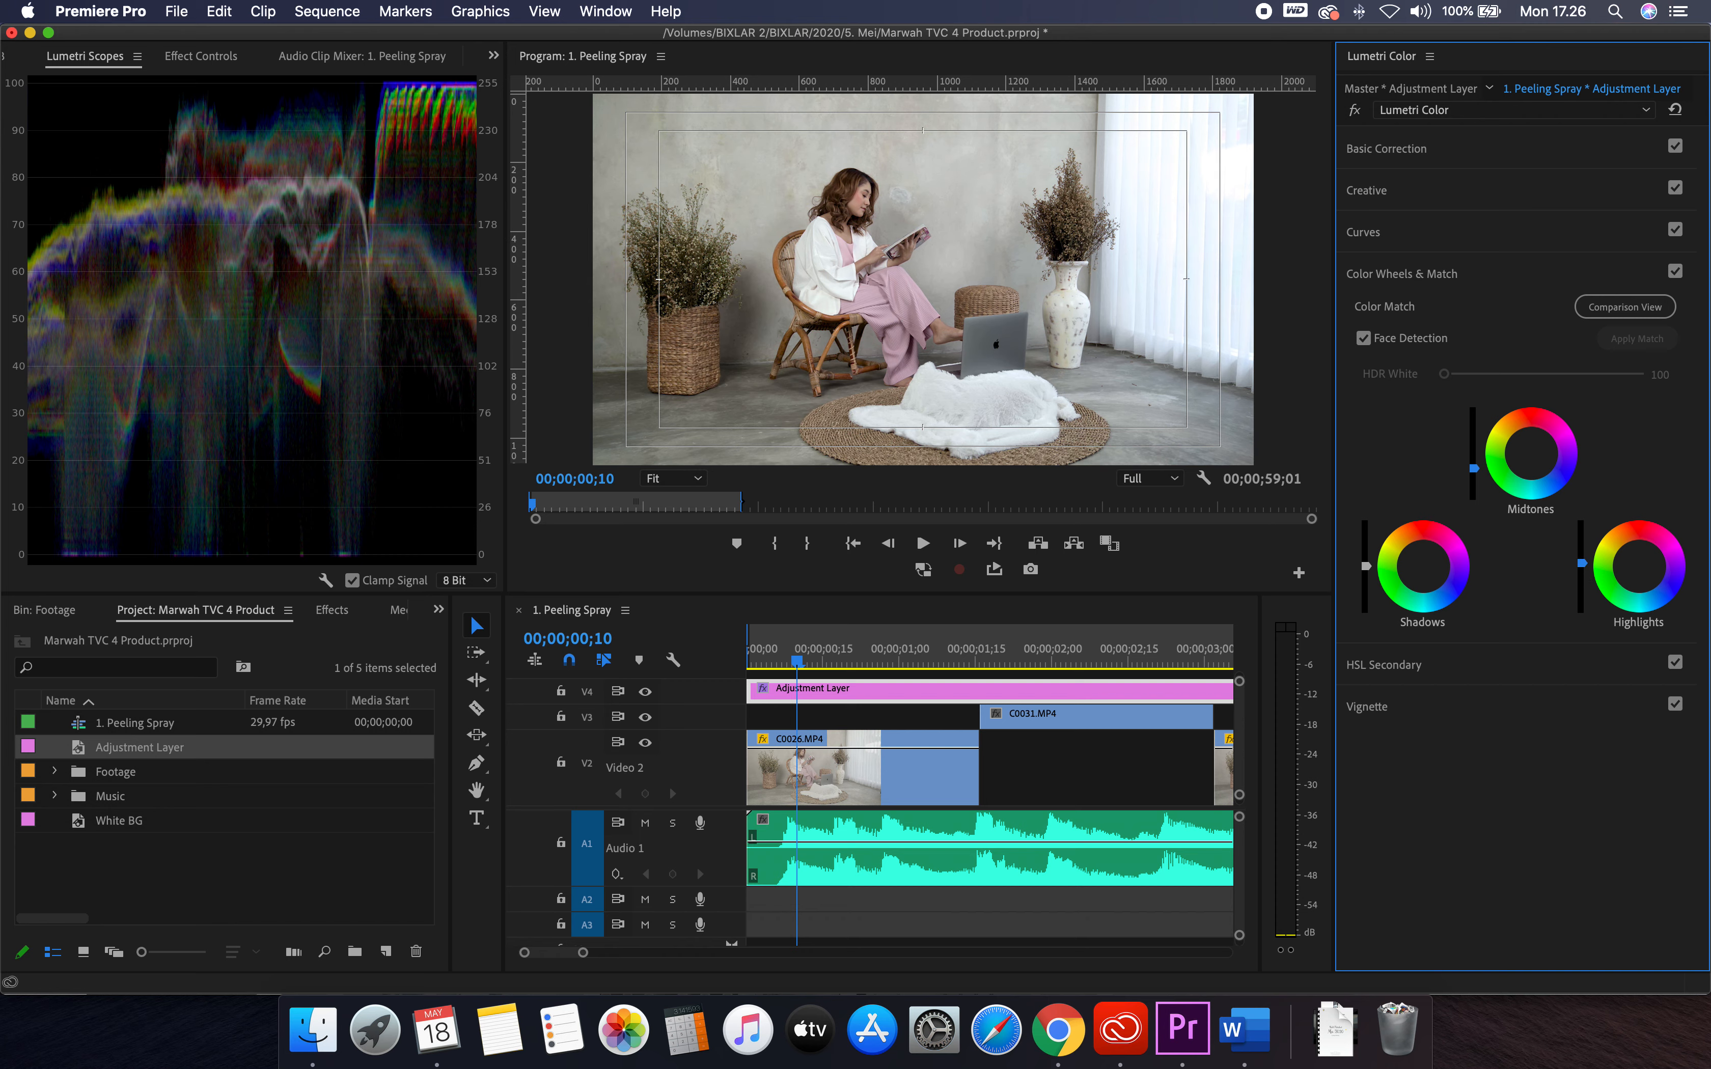
{"action": "left_click_drag", "start_coordinate": [1581, 564], "coordinate": [1581, 554]}
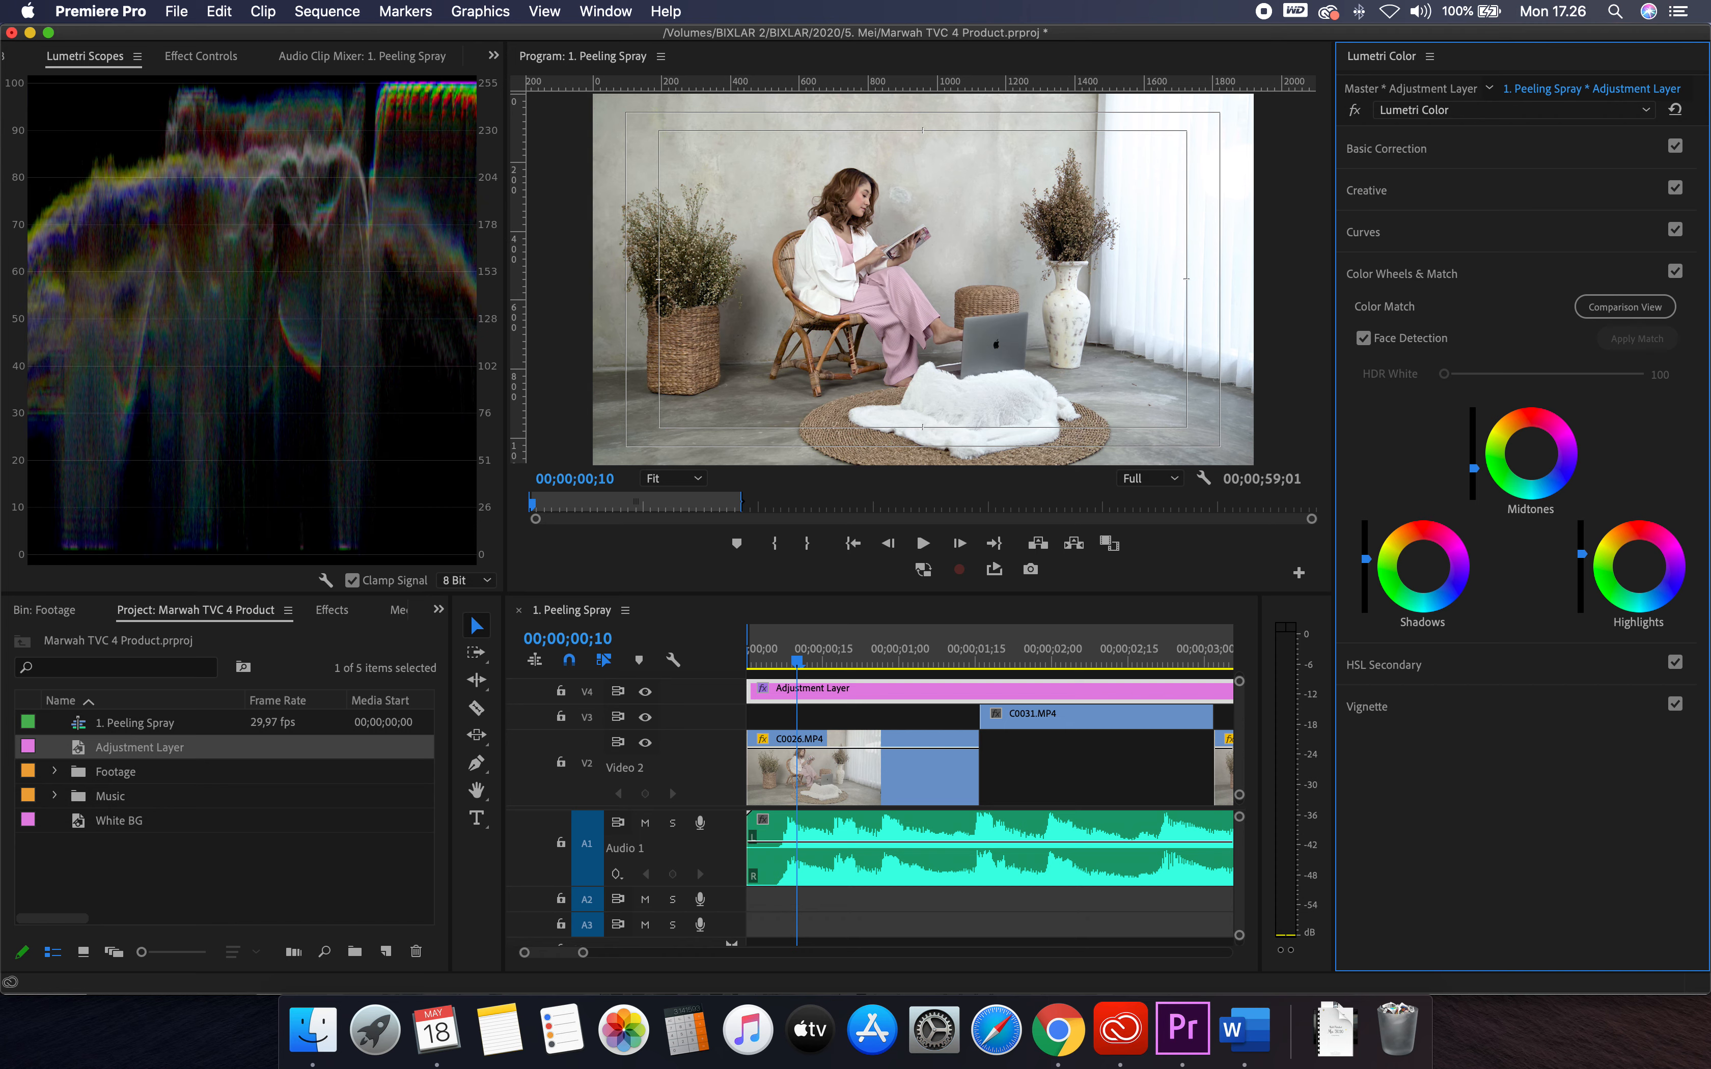
{"action": "left_click_drag", "start_coordinate": [1474, 467], "coordinate": [1474, 447]}
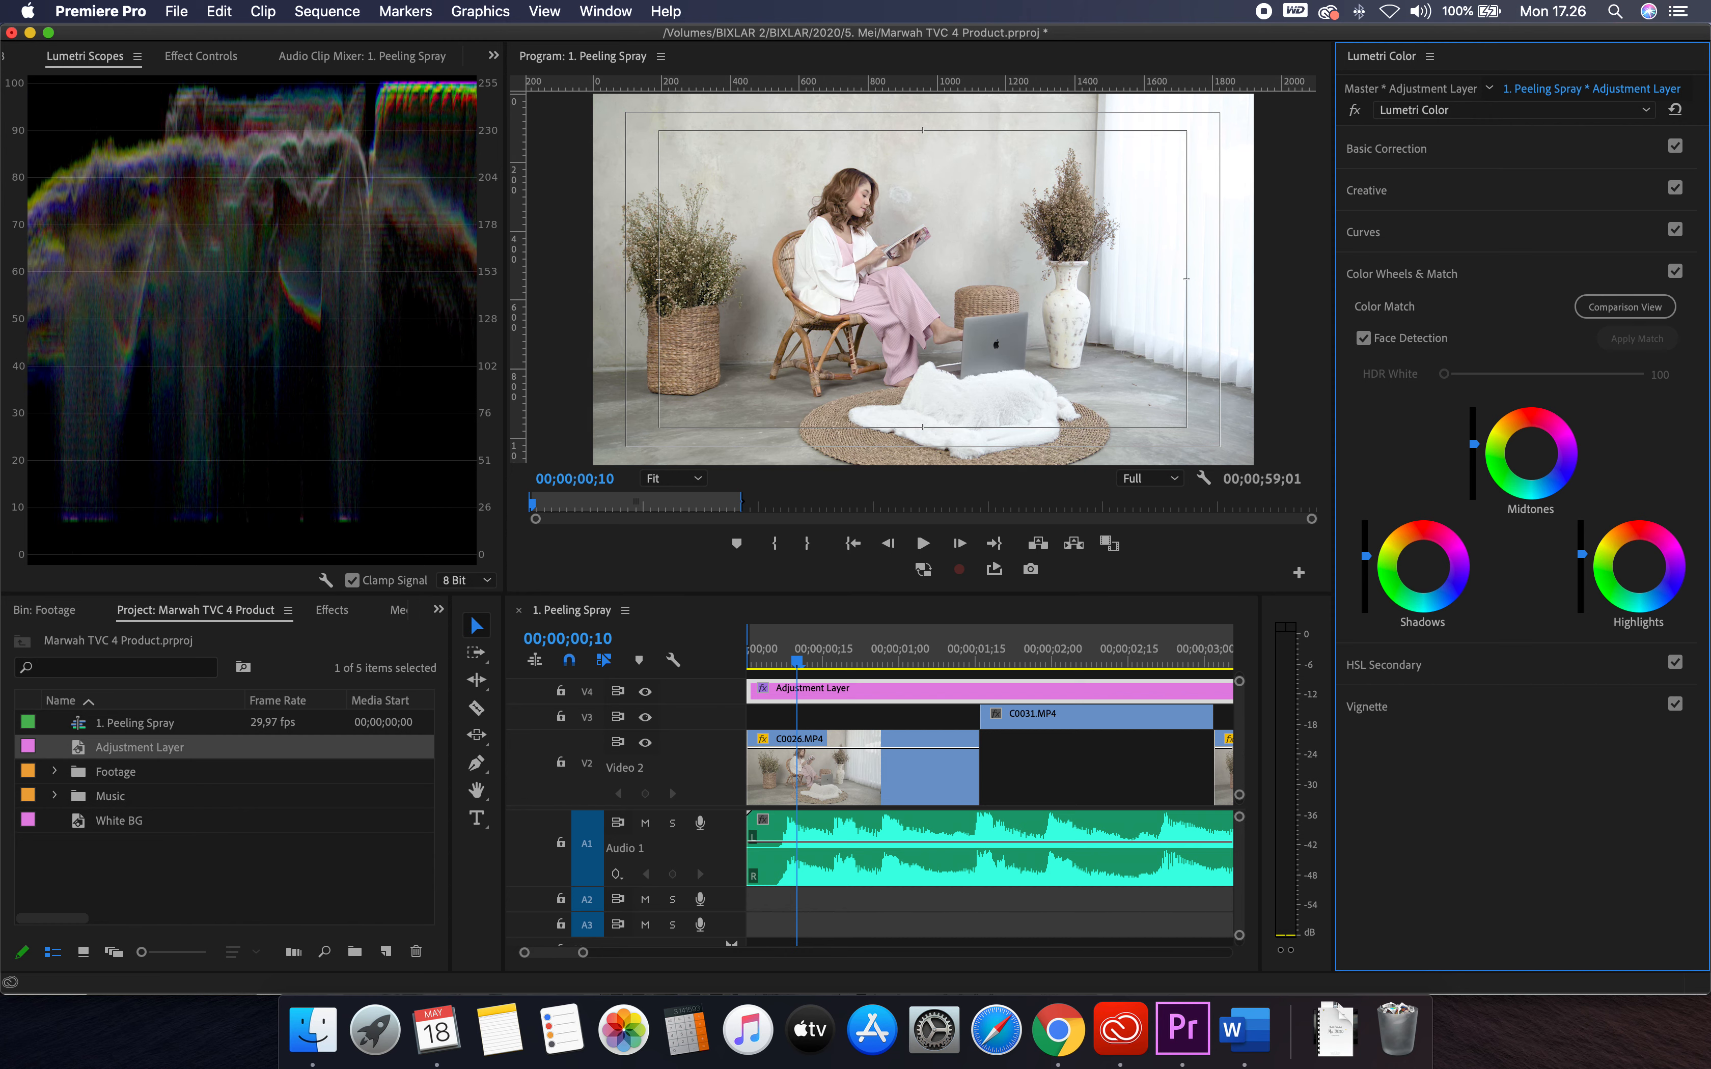
{"action": "left_click", "coordinate": [1421, 151]}
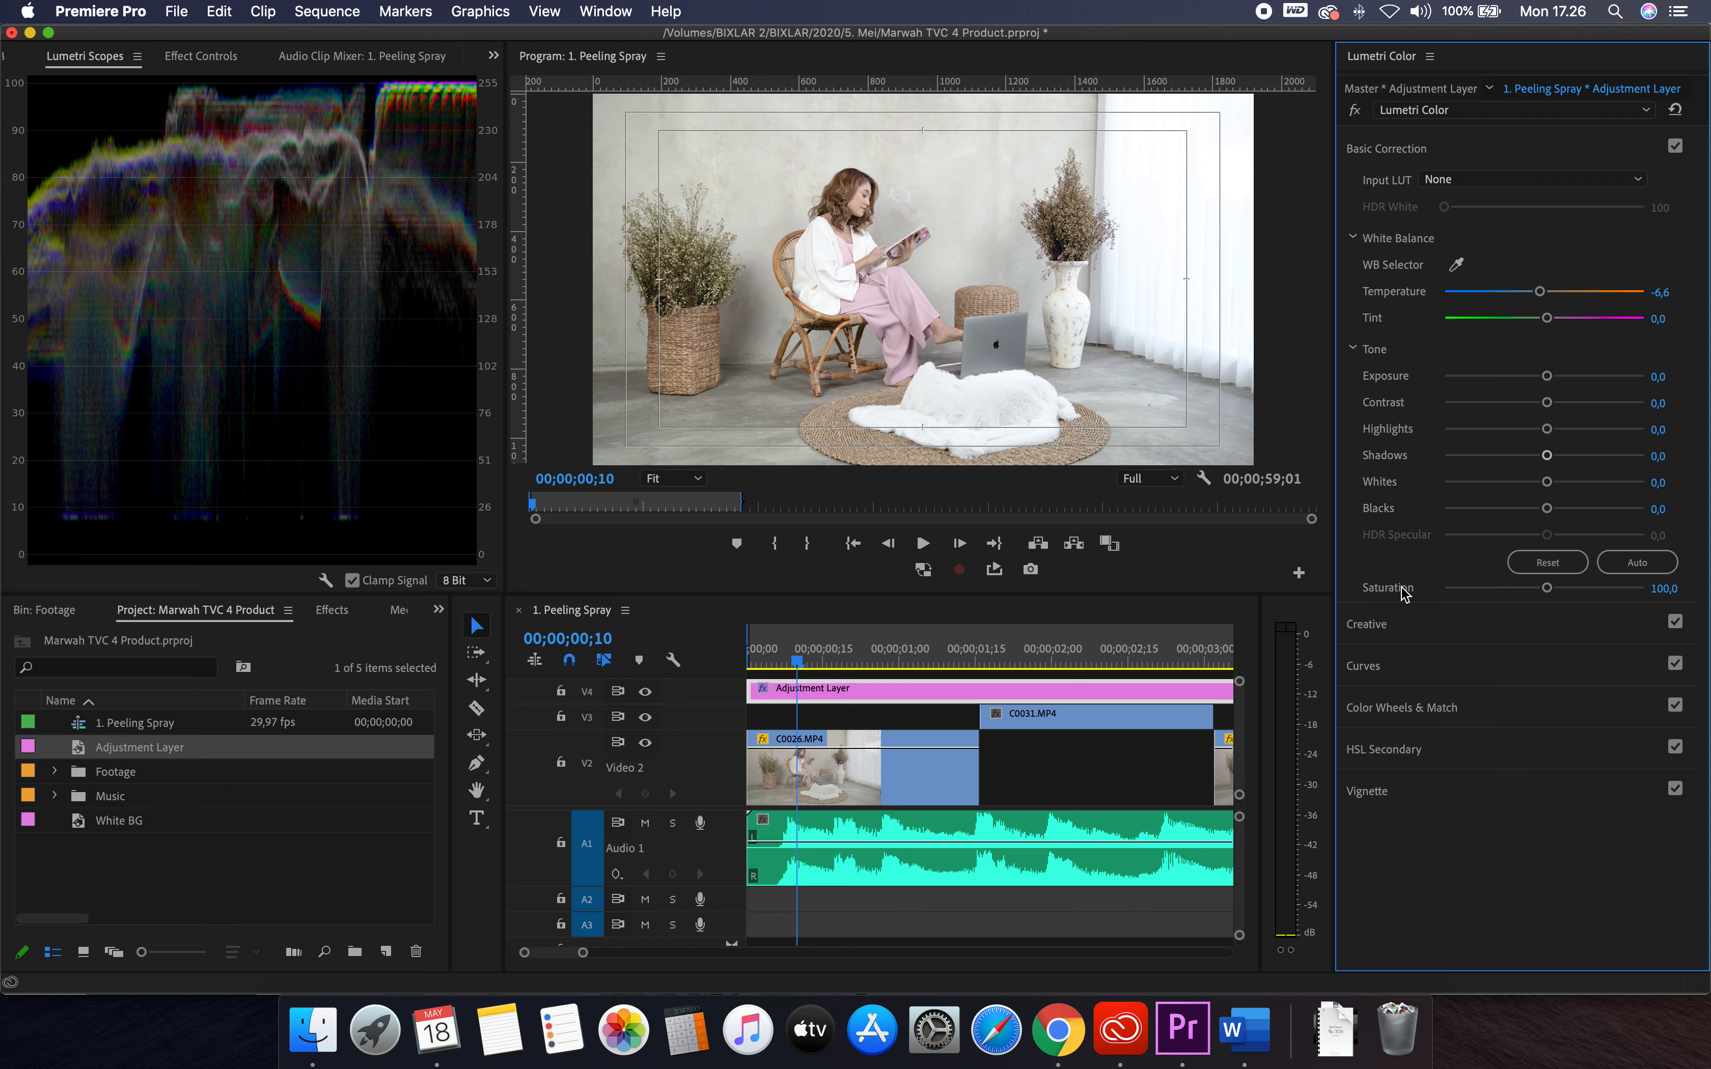
{"action": "left_click", "coordinate": [1383, 709]}
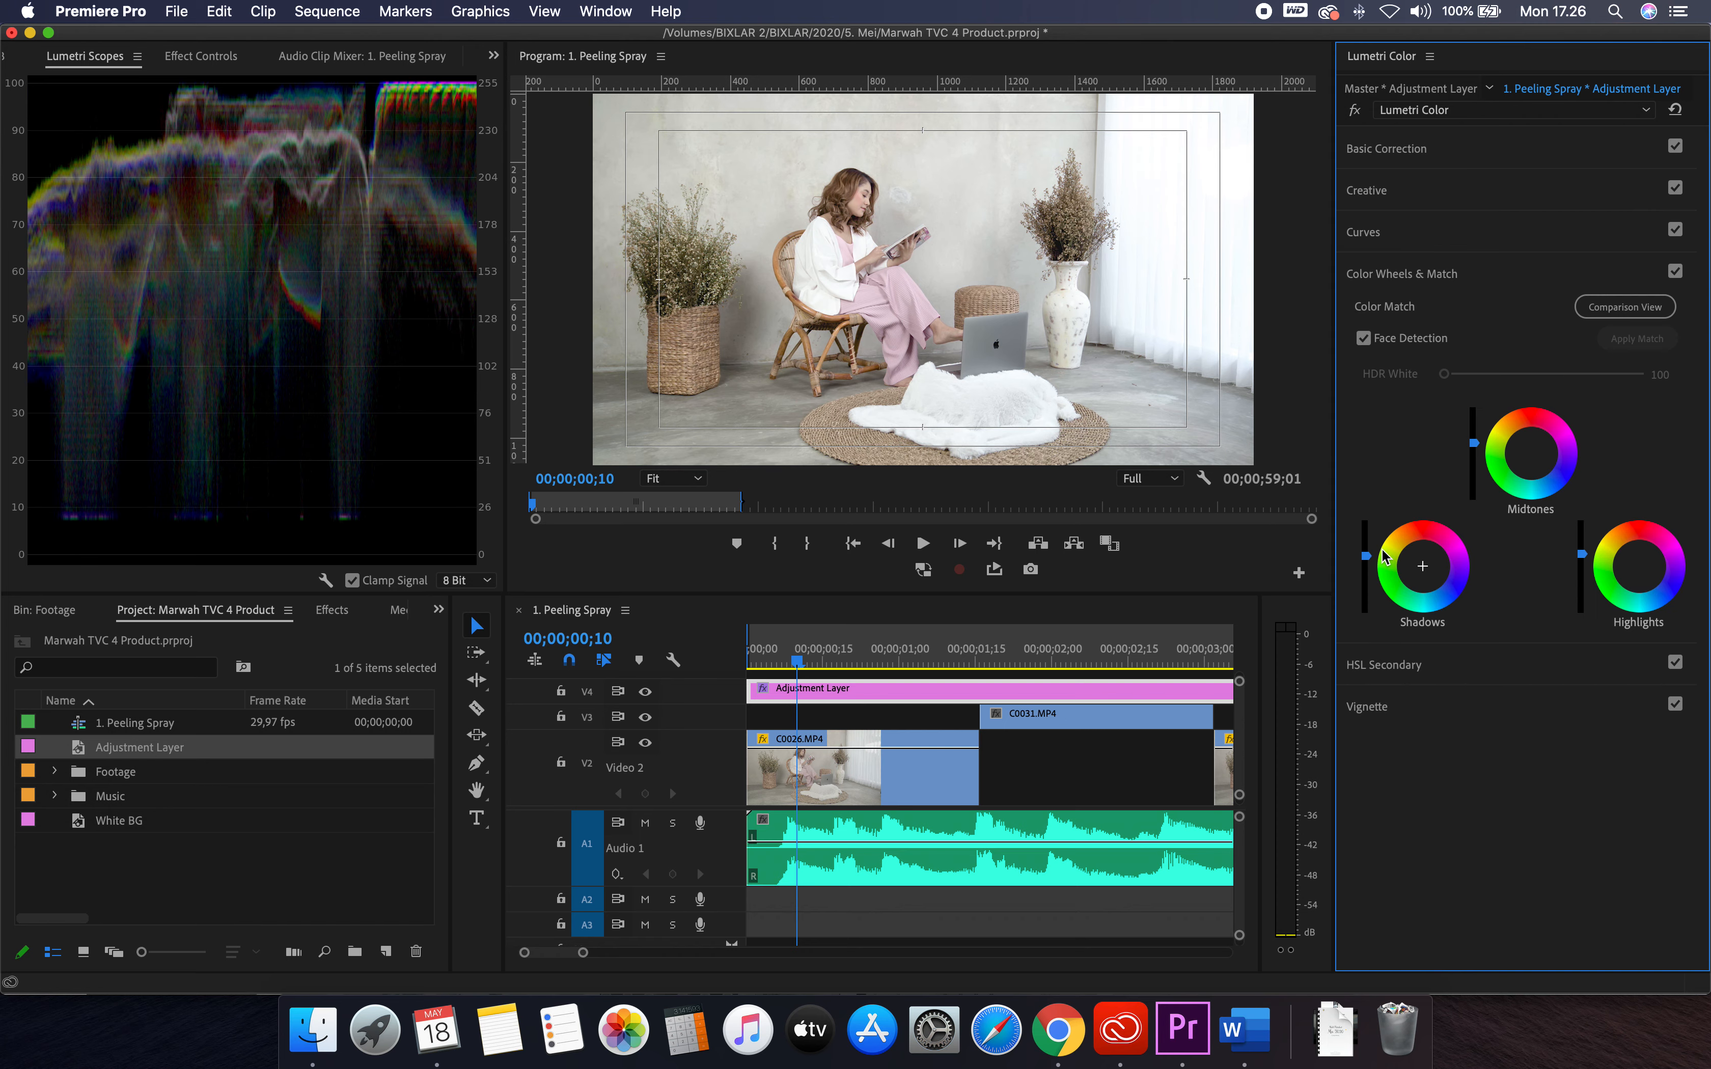
Reset the luminance levels of the Shadows, Midtones and Highlights wheels and raise only the Highlights level to about half its upward range
{"action": "double_click", "coordinate": [1367, 557]}
{"action": "double_click", "coordinate": [1472, 443]}
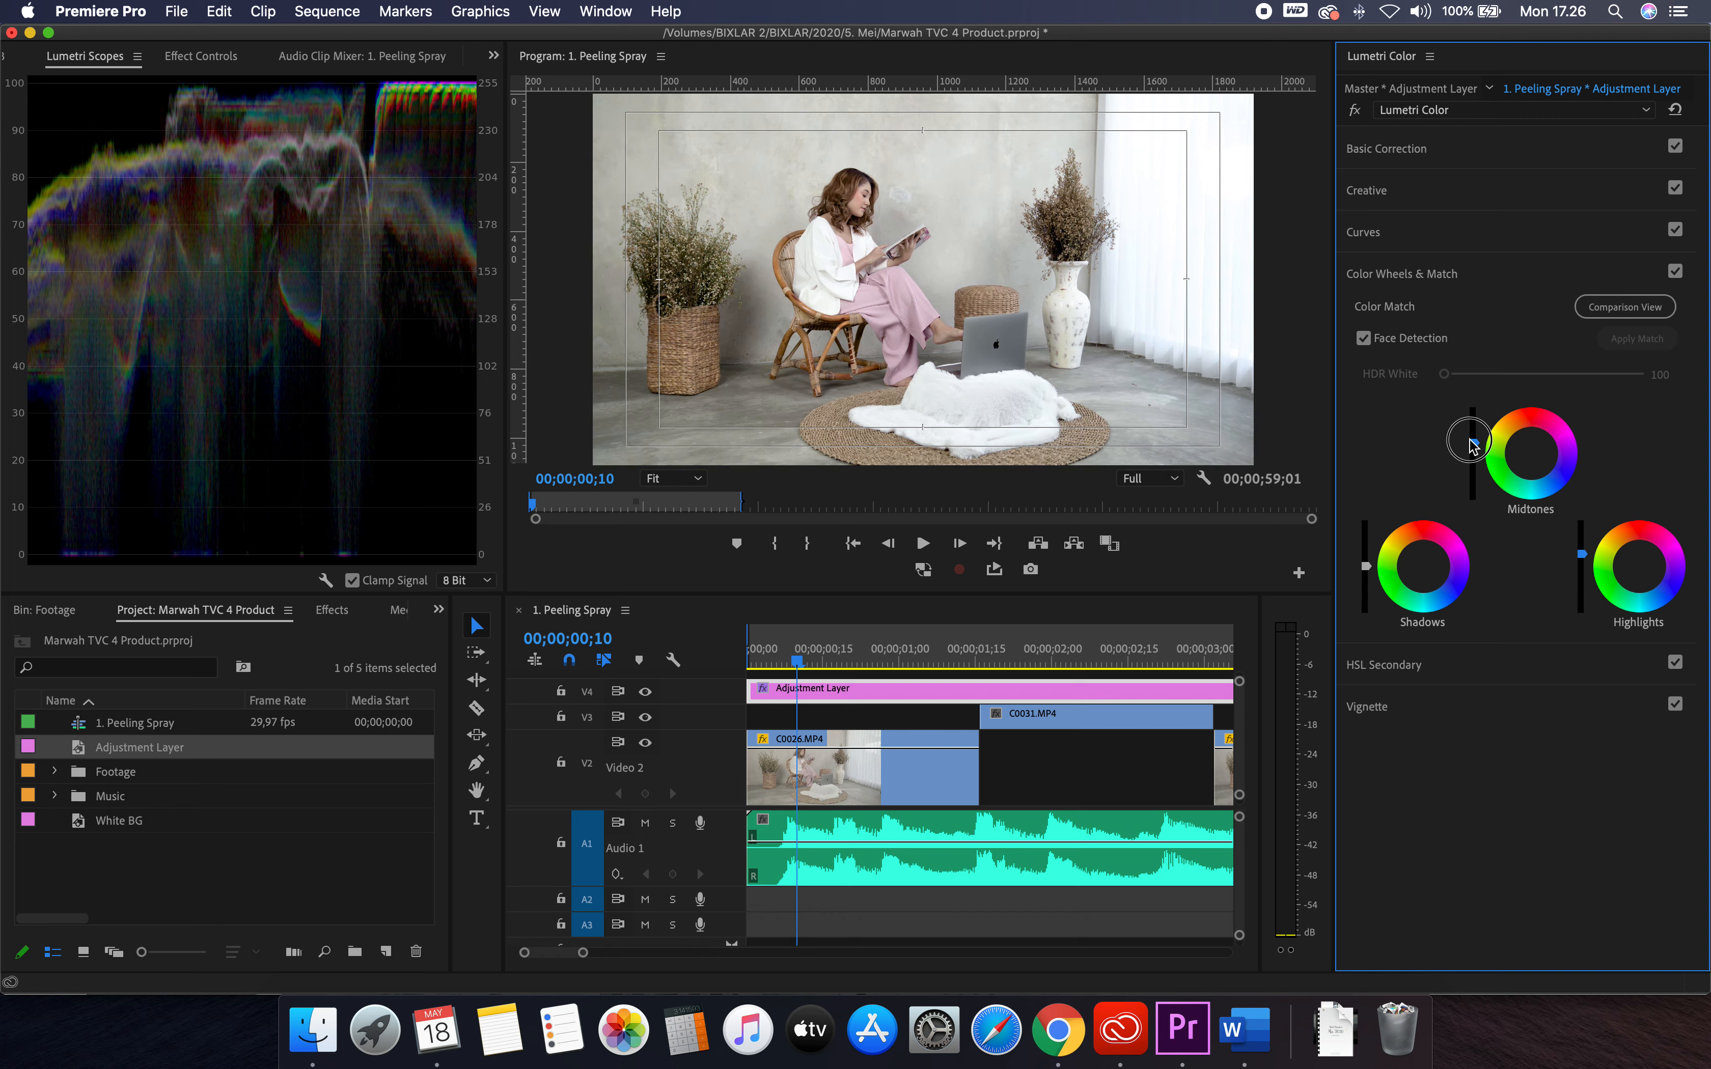
{"action": "double_click", "coordinate": [1582, 557]}
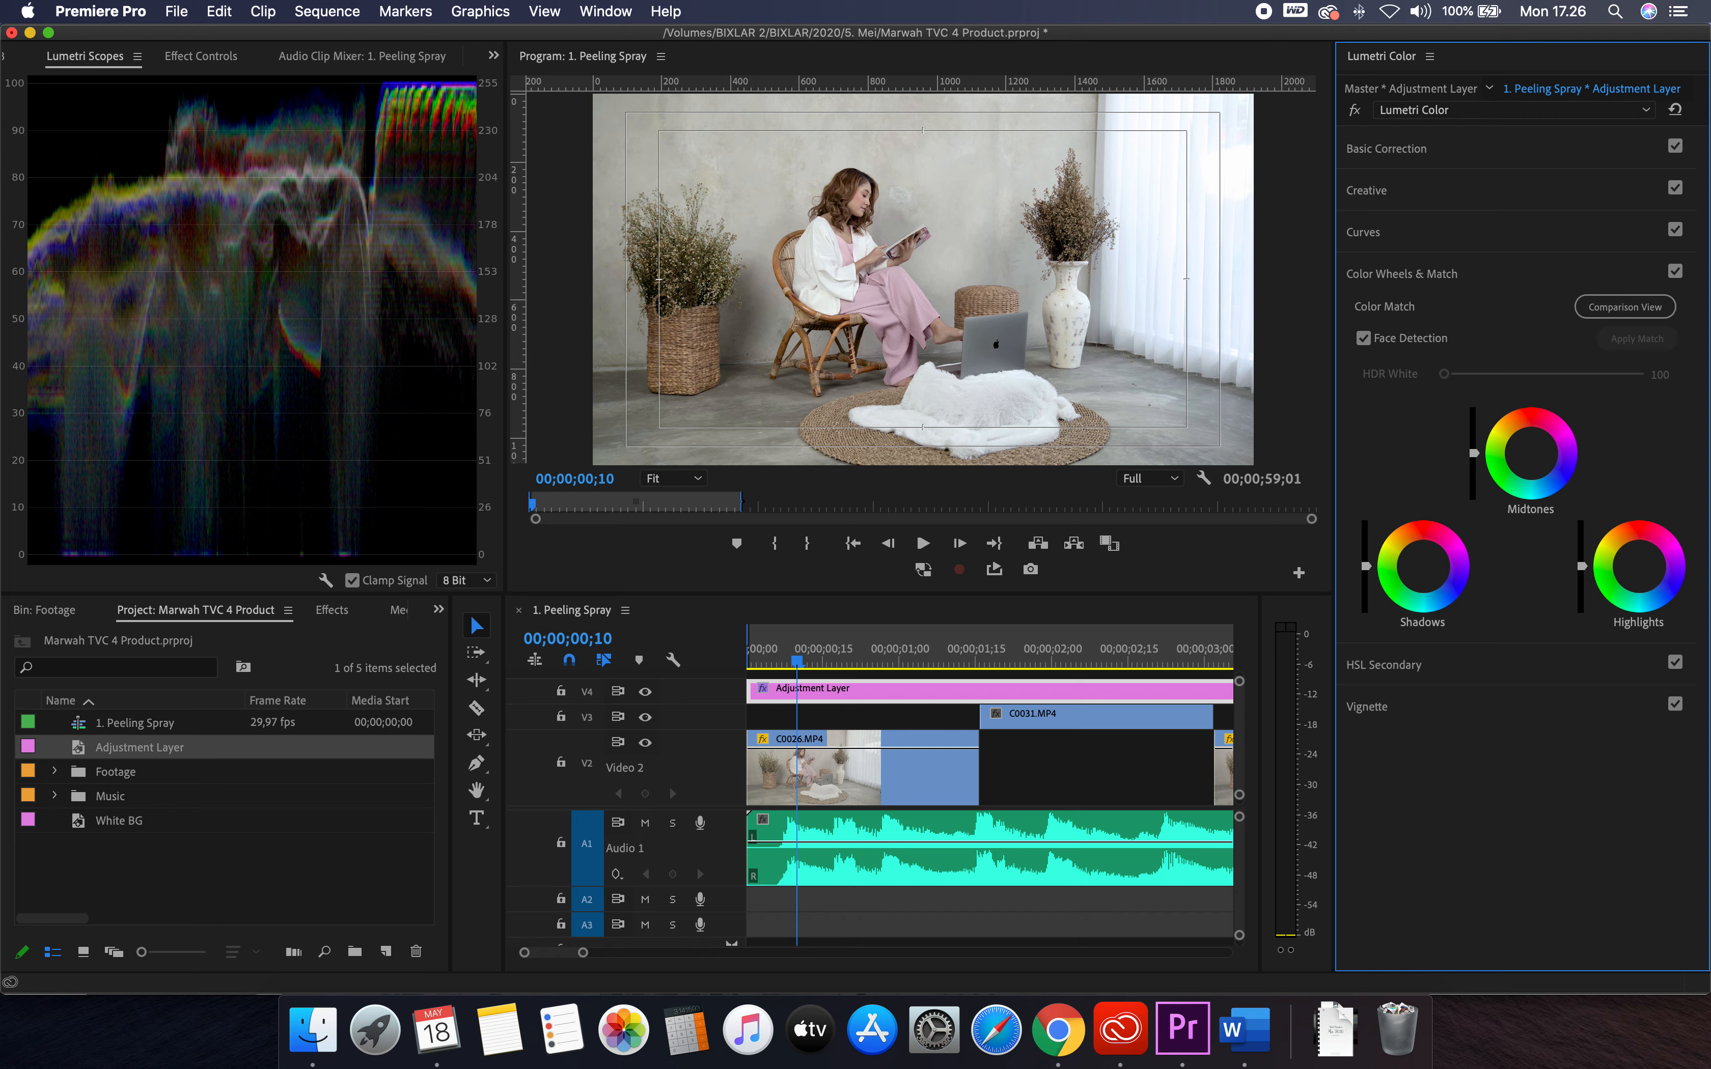
{"action": "left_click_drag", "start_coordinate": [1582, 566], "coordinate": [1581, 544]}
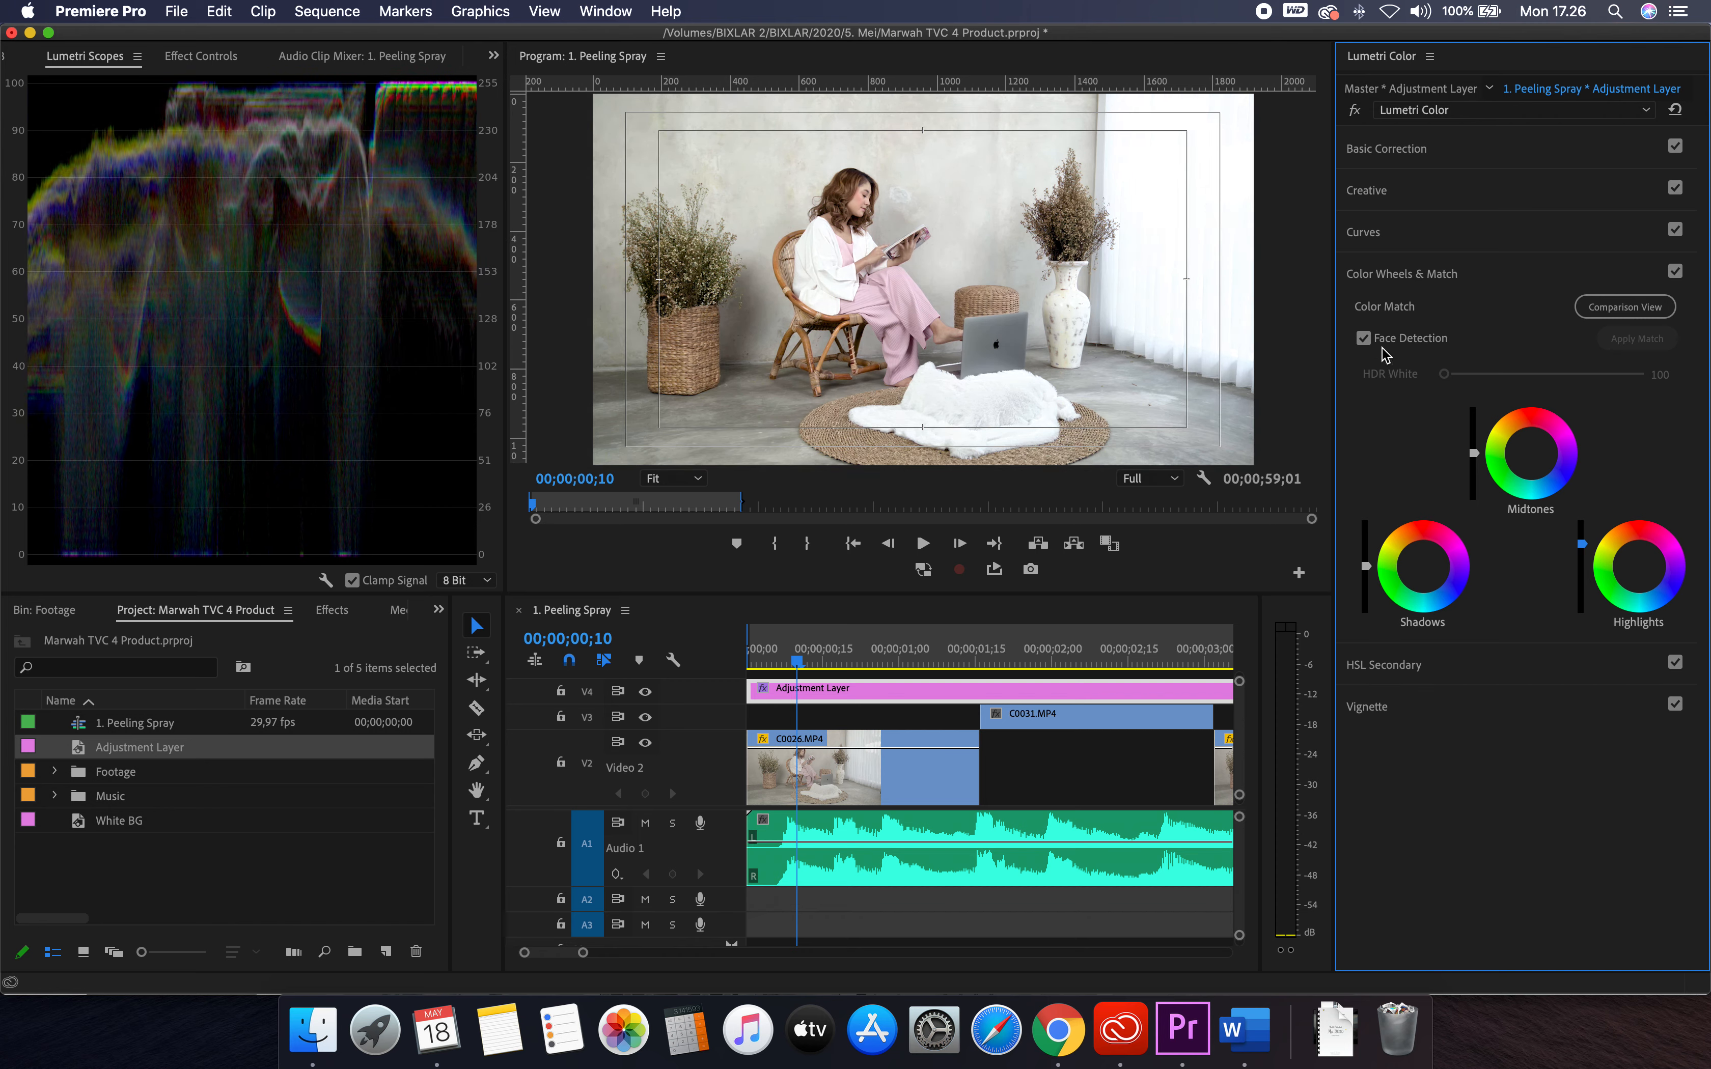
Try slightly raising the adjustment layer's Exposure and Highlights in Basic Correction and reset both
{"action": "left_click", "coordinate": [1419, 156]}
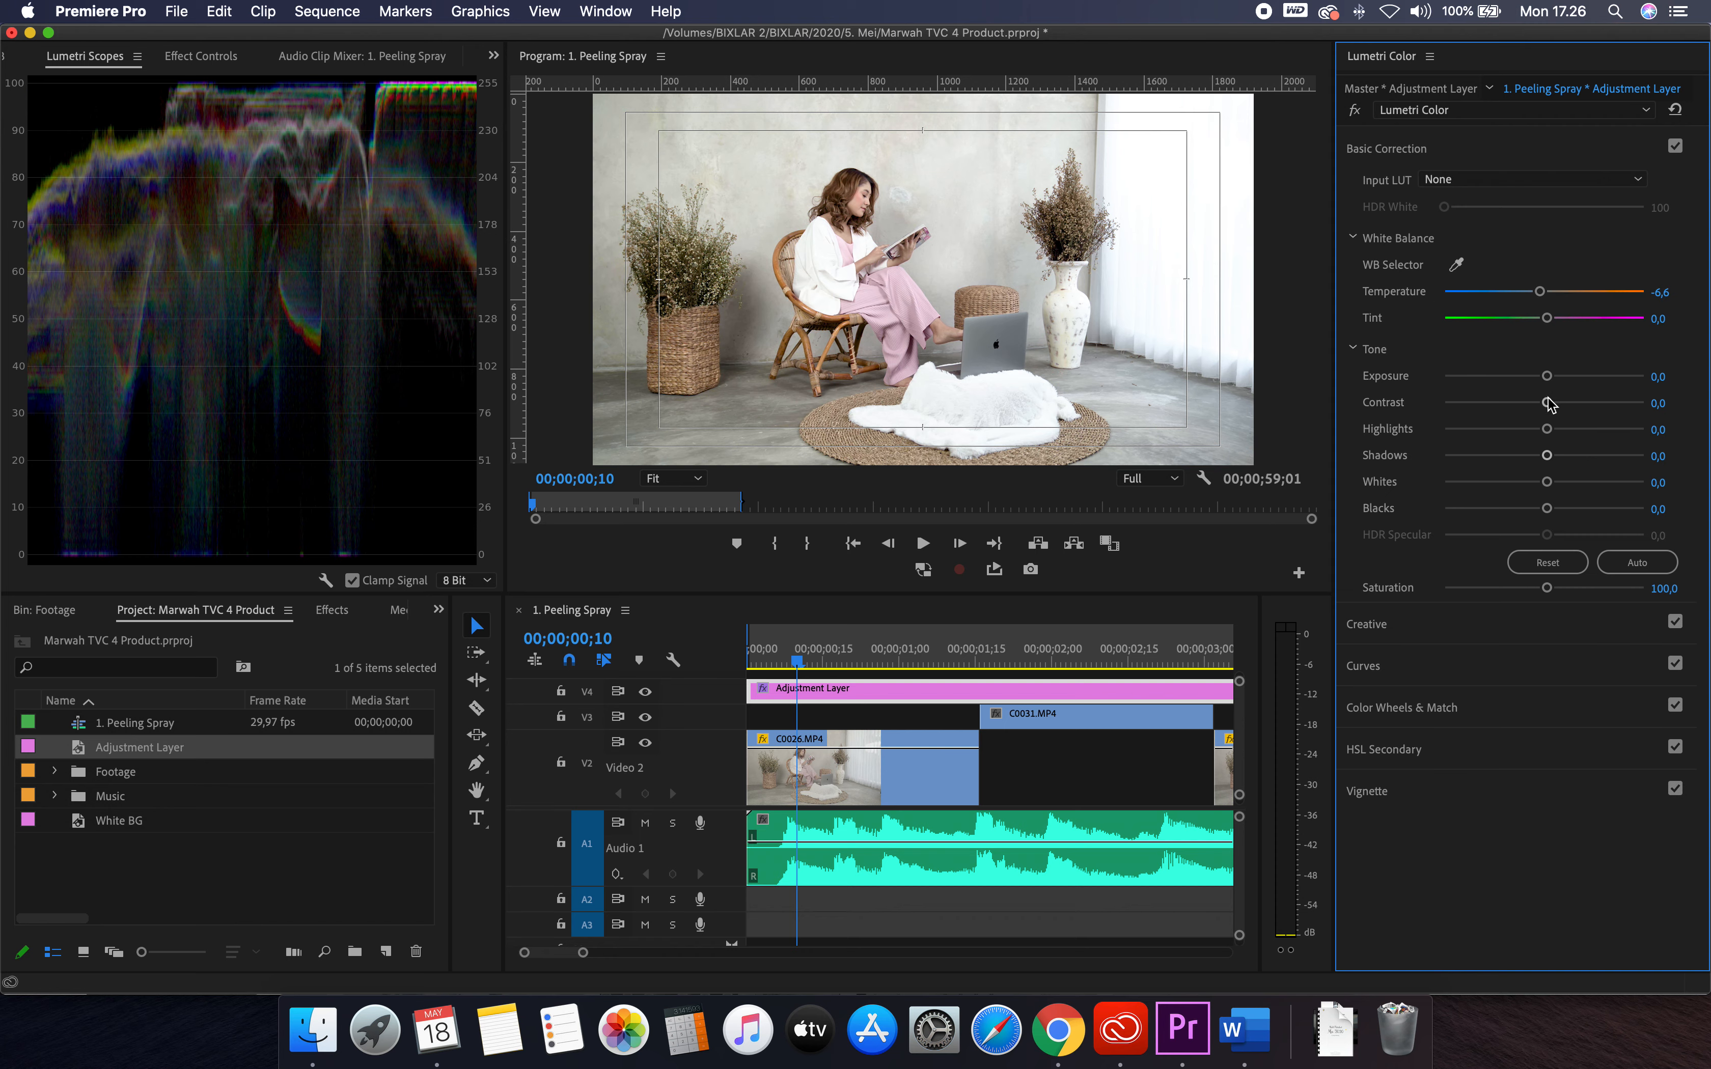
{"action": "left_click_drag", "start_coordinate": [1548, 377], "coordinate": [1553, 384]}
{"action": "double_click", "coordinate": [1551, 380]}
{"action": "left_click_drag", "start_coordinate": [1547, 429], "coordinate": [1561, 433]}
{"action": "double_click", "coordinate": [1561, 429]}
Set the adjustment layer's Whites to -33,0 and Blacks to 65,5, resetting Shadows after a trial boost
{"action": "left_click_drag", "start_coordinate": [1547, 482], "coordinate": [1511, 489]}
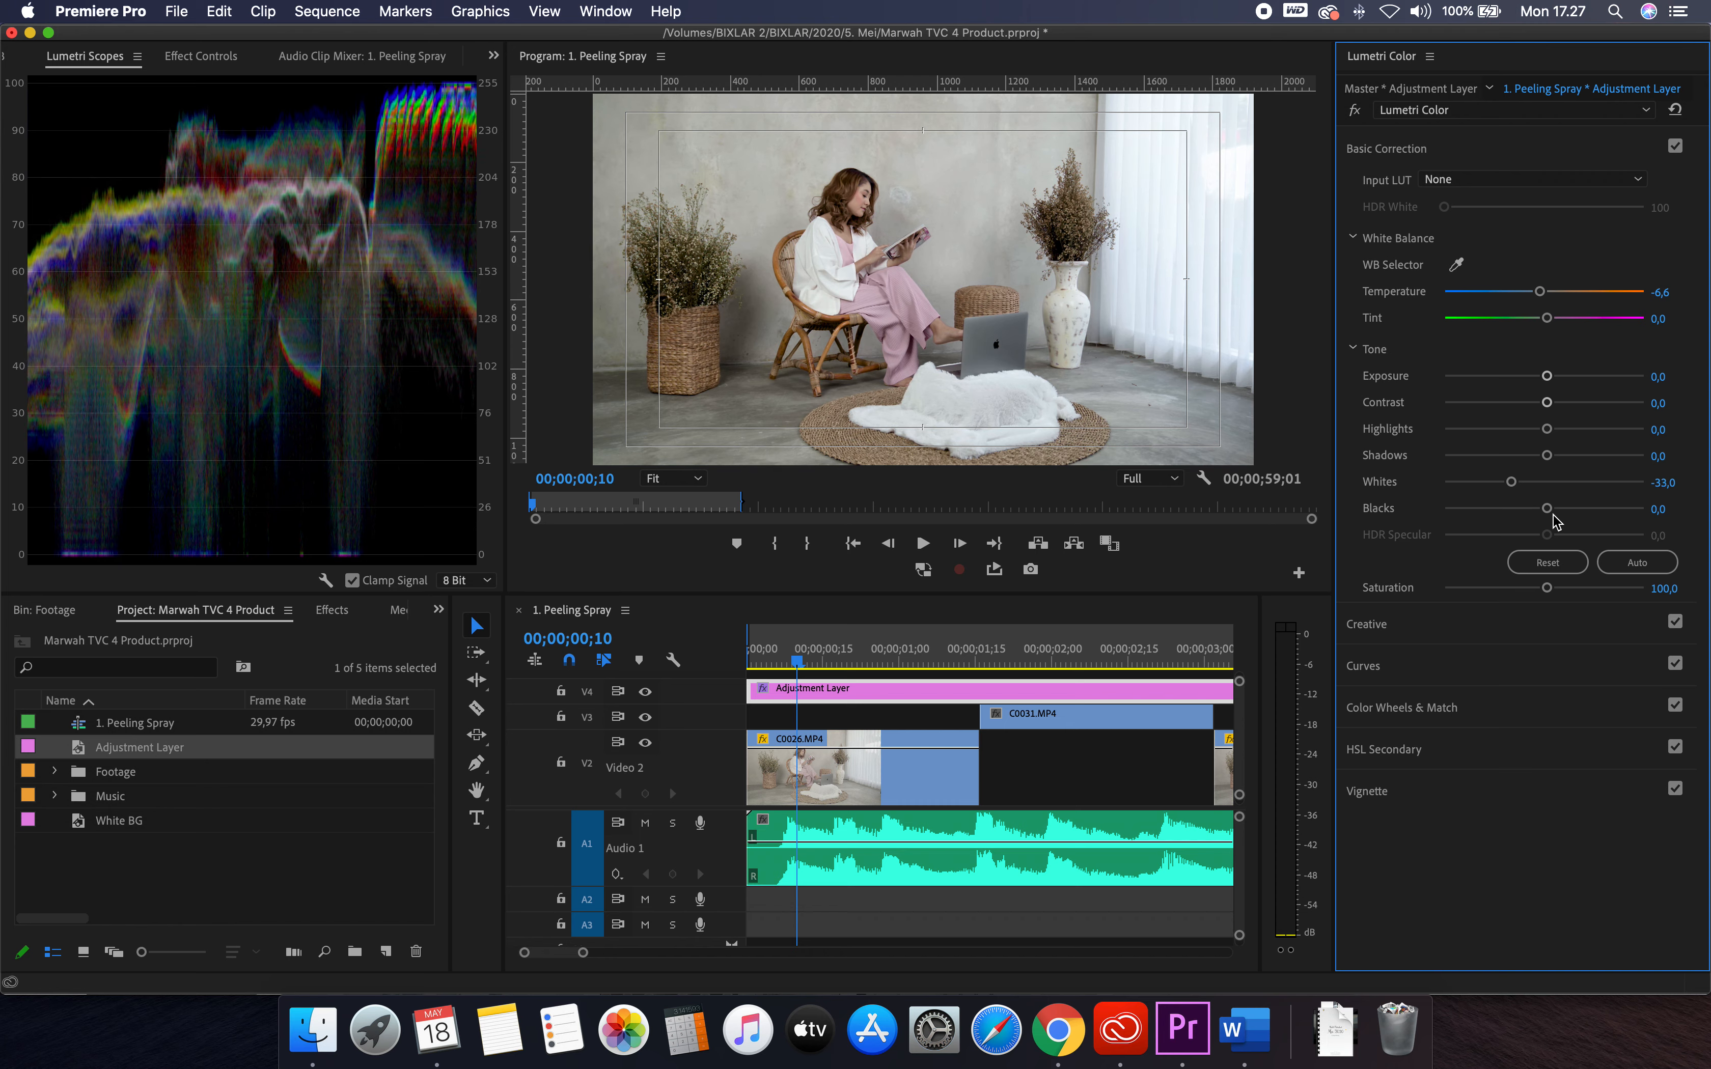
{"action": "left_click_drag", "start_coordinate": [1547, 456], "coordinate": [1577, 458]}
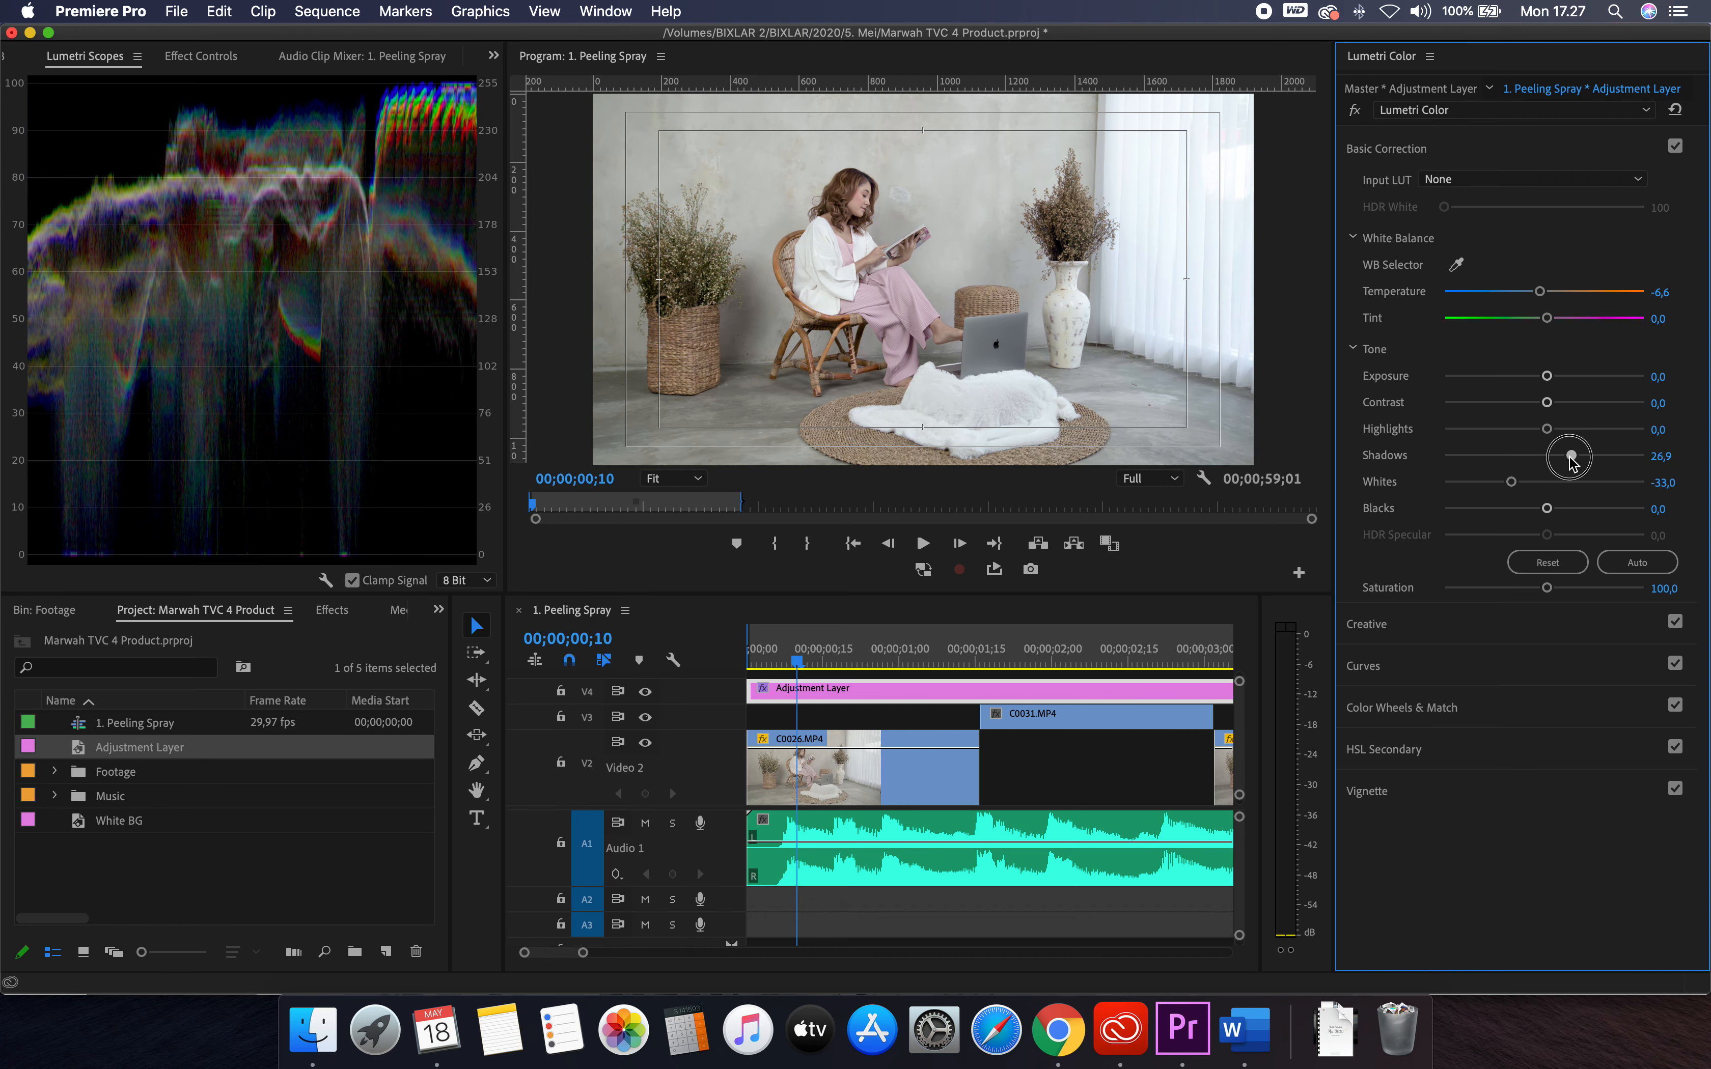
{"action": "double_click", "coordinate": [1577, 457]}
{"action": "left_click_drag", "start_coordinate": [1547, 508], "coordinate": [1631, 511]}
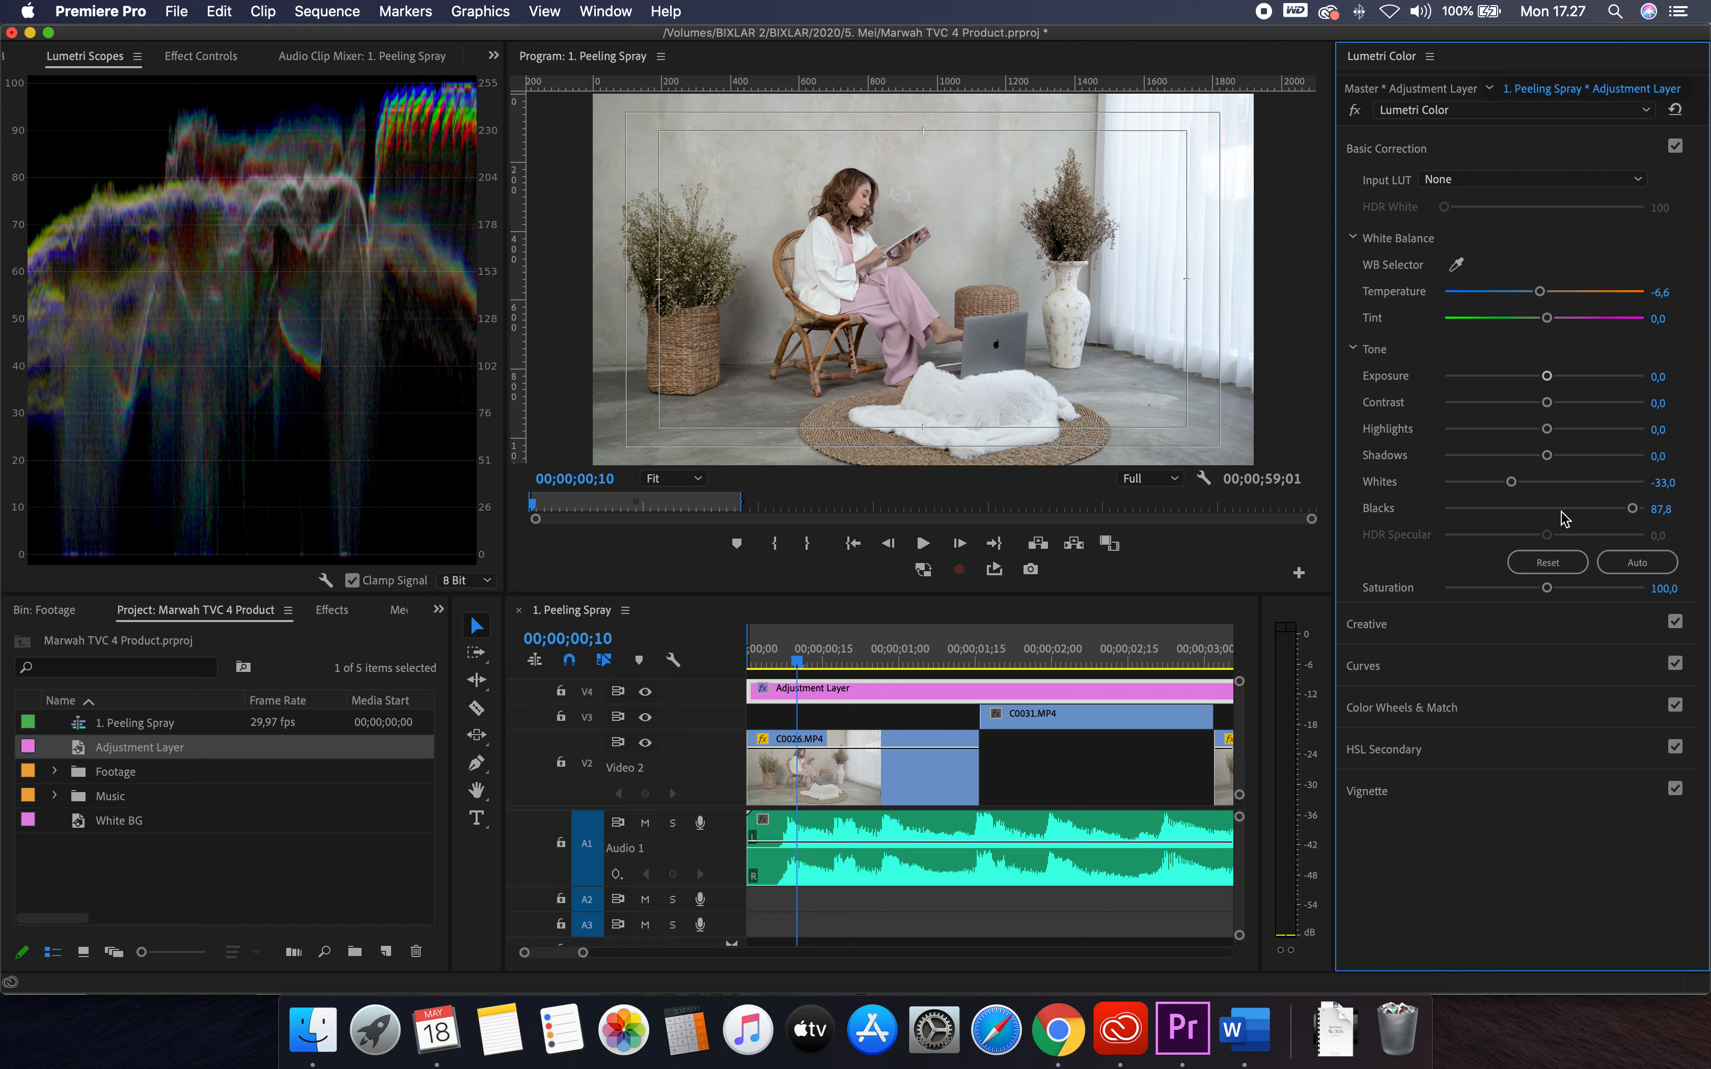
{"action": "left_click_drag", "start_coordinate": [1632, 509], "coordinate": [1610, 509]}
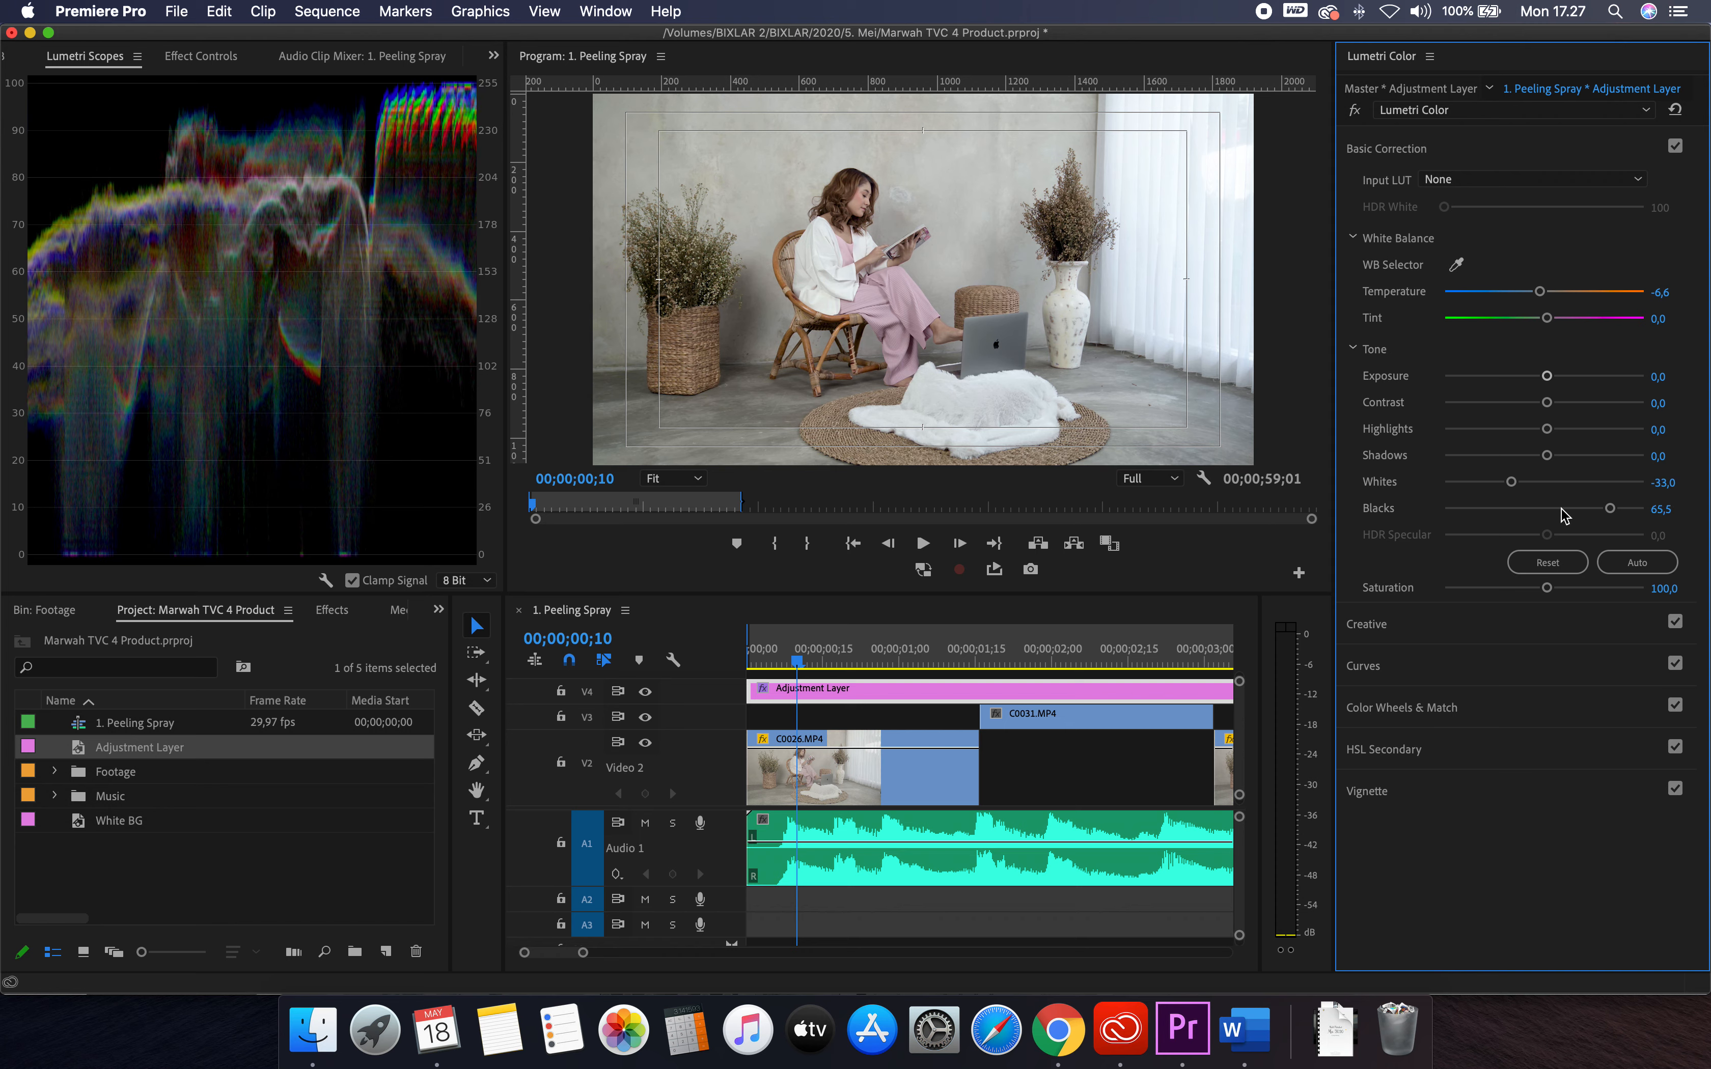